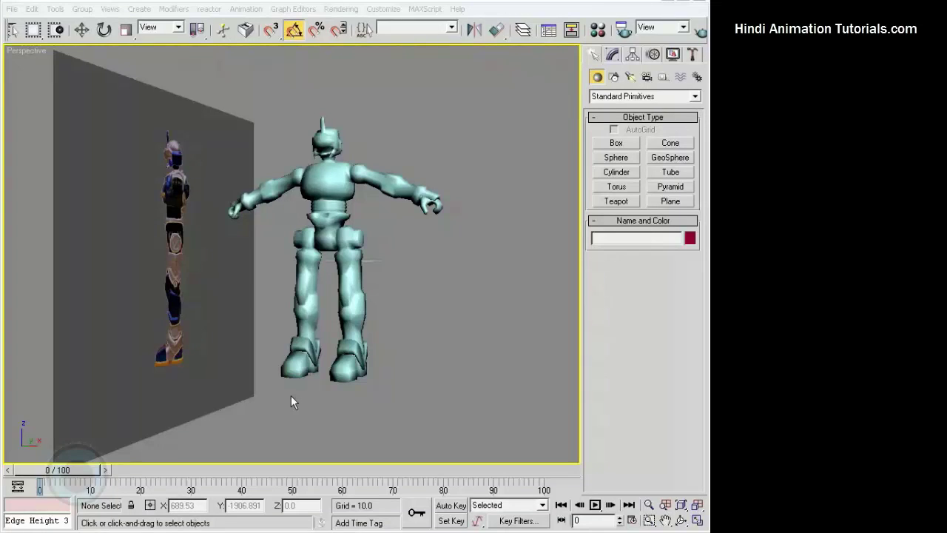
# Hide the reference wall plane and the second figure, then restore the four-viewport layout.
pyautogui.moveTo(444, 294); pyautogui.dragTo(447, 296, button='middle')
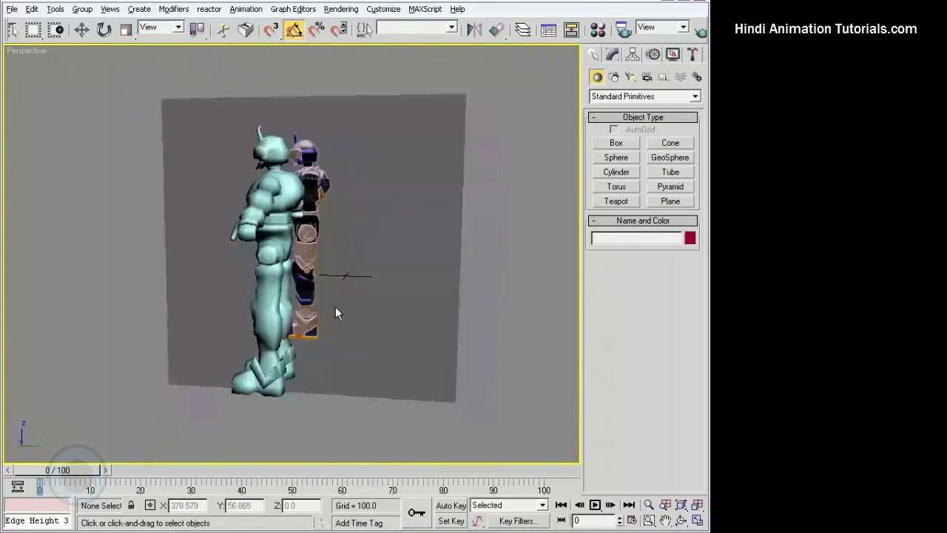
pyautogui.rightClick(385, 271)
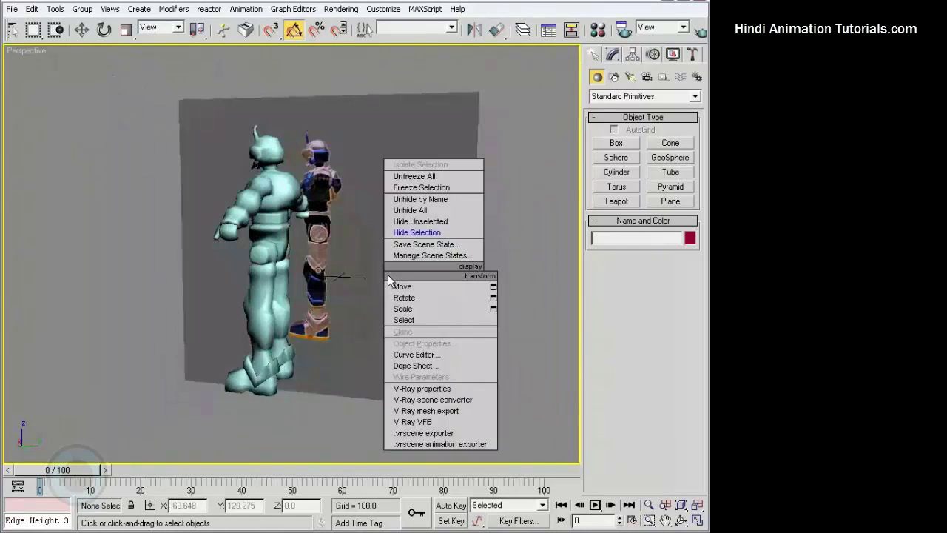
pyautogui.click(444, 165)
pyautogui.rightClick(444, 162)
pyautogui.click(482, 123)
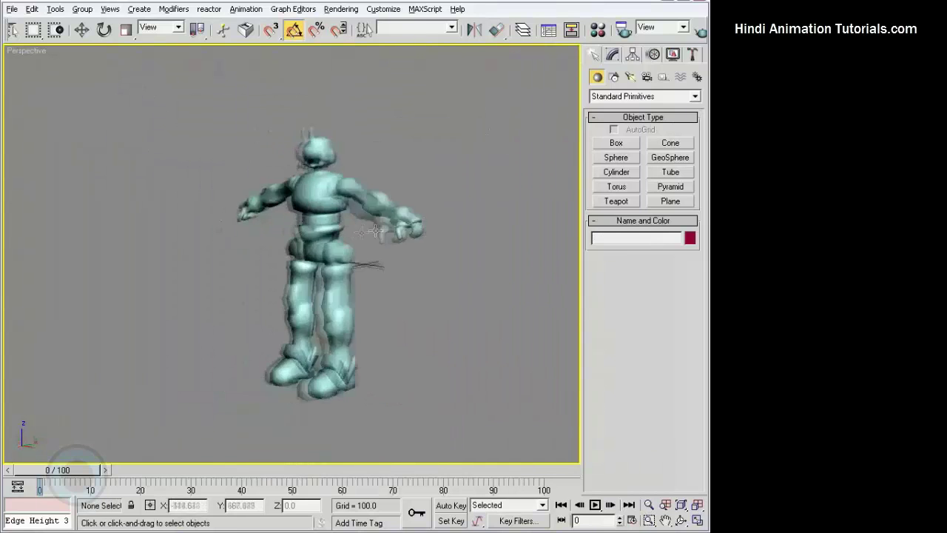
pyautogui.click(697, 520)
# Frame the robot in all views, switch the Back viewport to Front, and open the Material Editor.
pyautogui.click(697, 505)
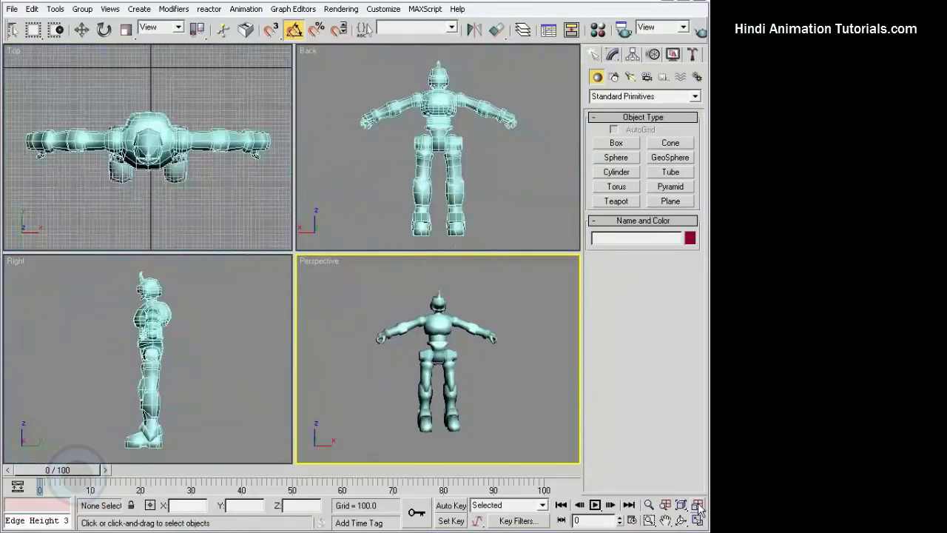
pyautogui.scroll(3, 461, 131)
pyautogui.rightClick(307, 51)
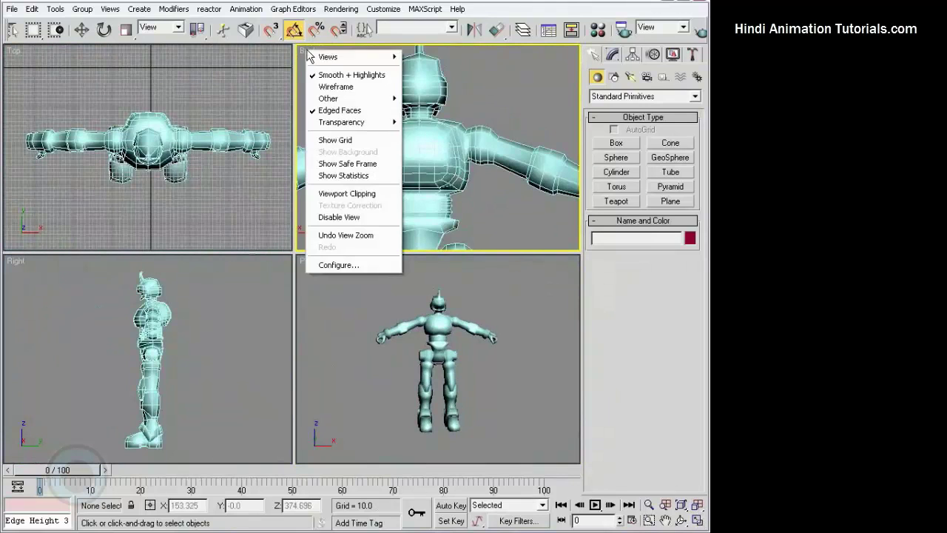
pyautogui.click(426, 79)
pyautogui.scroll(-3, 436, 93)
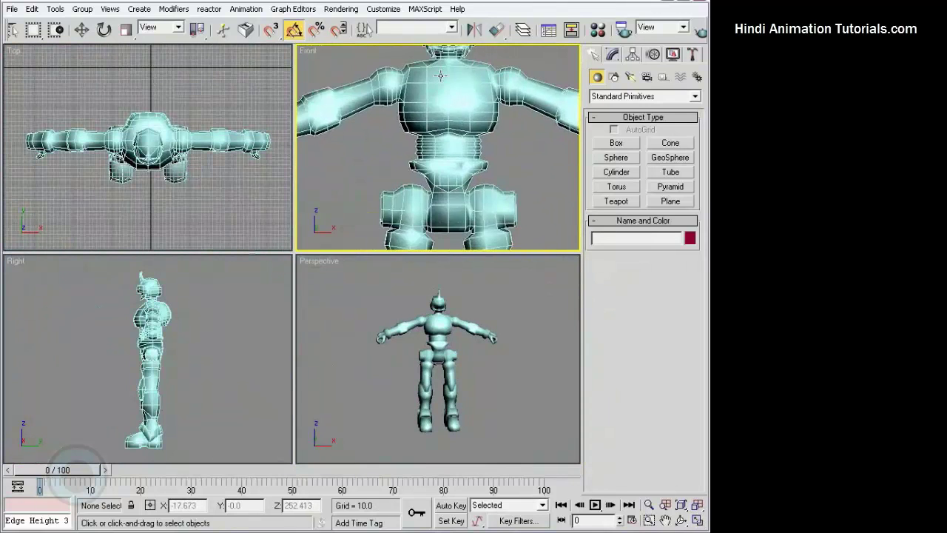
pyautogui.scroll(-3, 481, 133)
pyautogui.scroll(1, 488, 134)
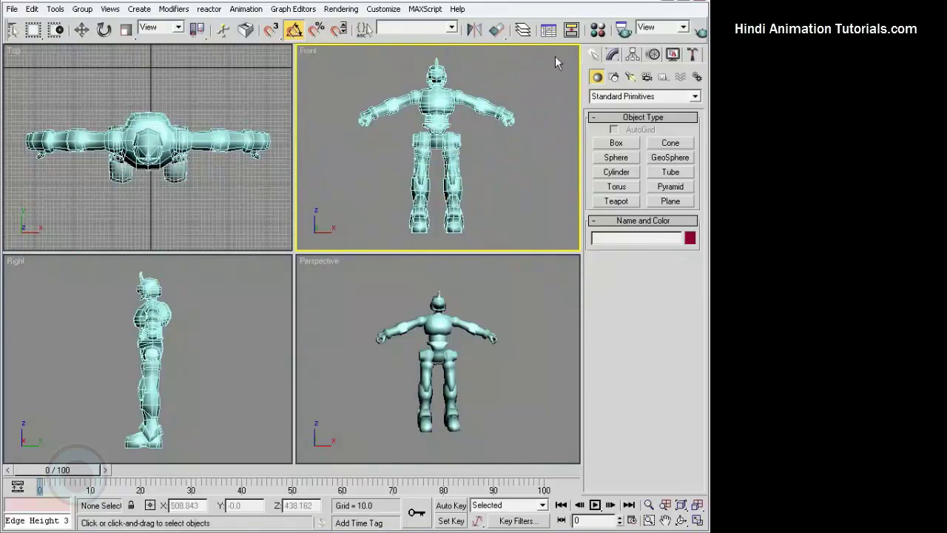
pyautogui.click(597, 30)
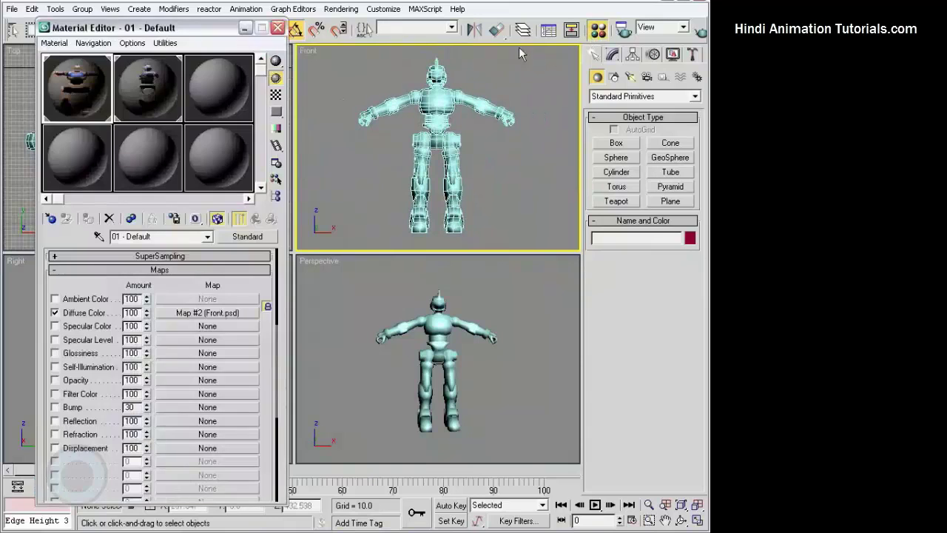
# Load Machina.psd as a Bitmap on the third slot's Diffuse Color, accepting collapsed layers.
pyautogui.click(212, 85)
pyautogui.click(172, 478)
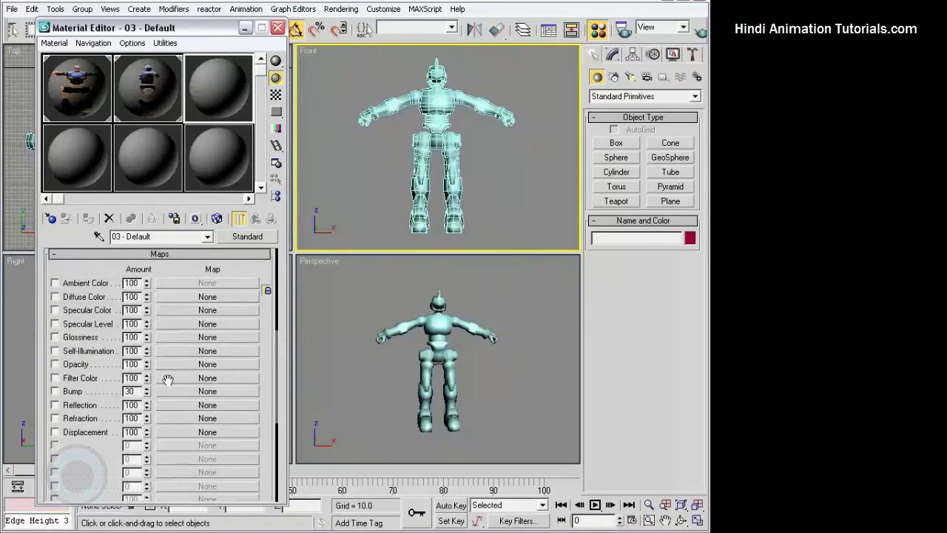
pyautogui.click(181, 297)
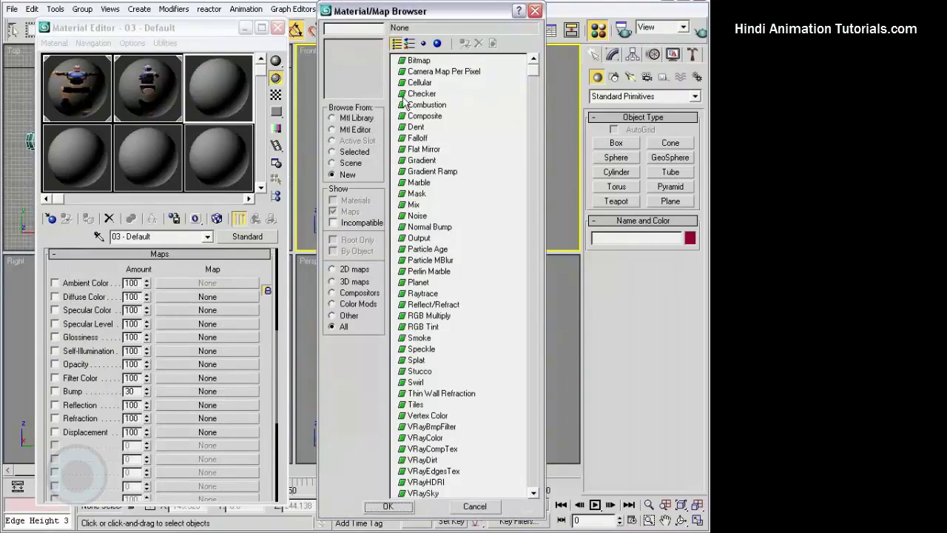
pyautogui.doubleClick(408, 61)
pyautogui.click(103, 131)
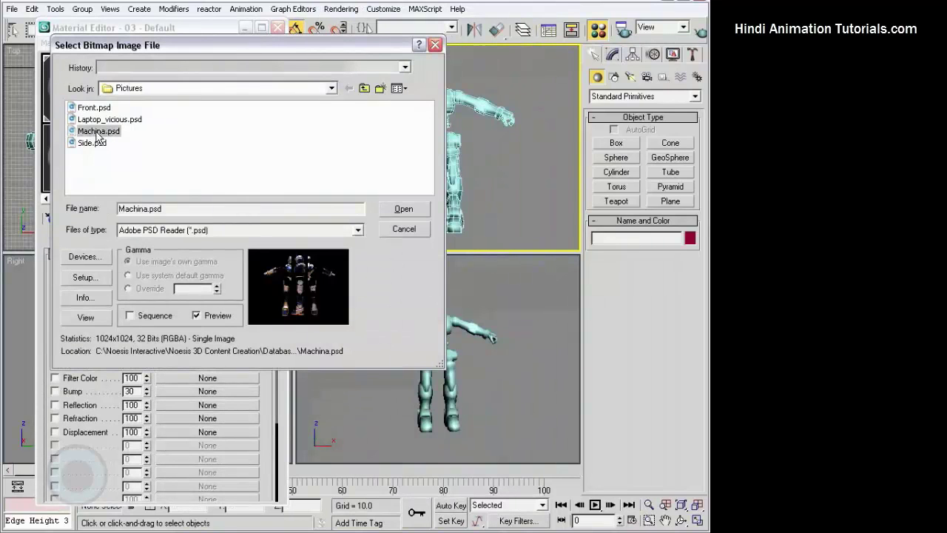
pyautogui.doubleClick(97, 132)
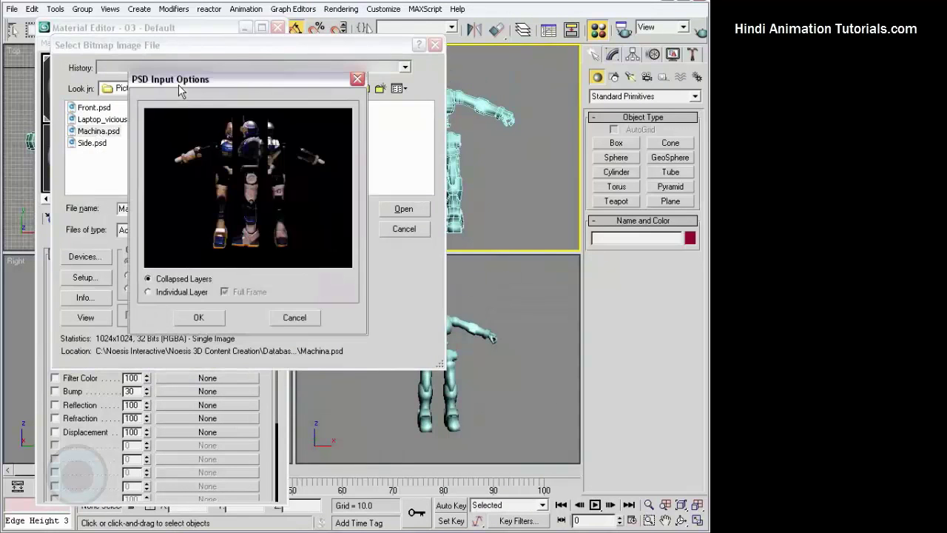
pyautogui.moveTo(252, 79); pyautogui.dragTo(294, 139)
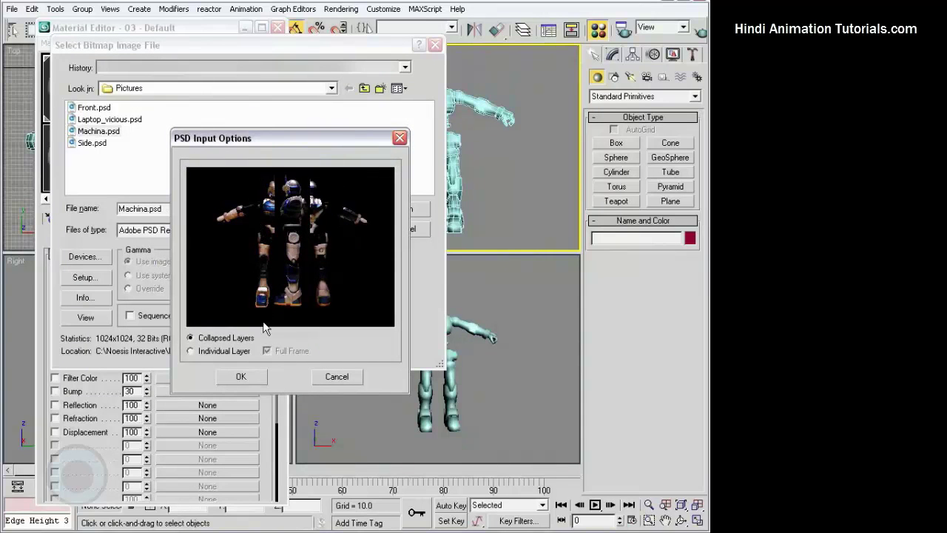
pyautogui.click(241, 377)
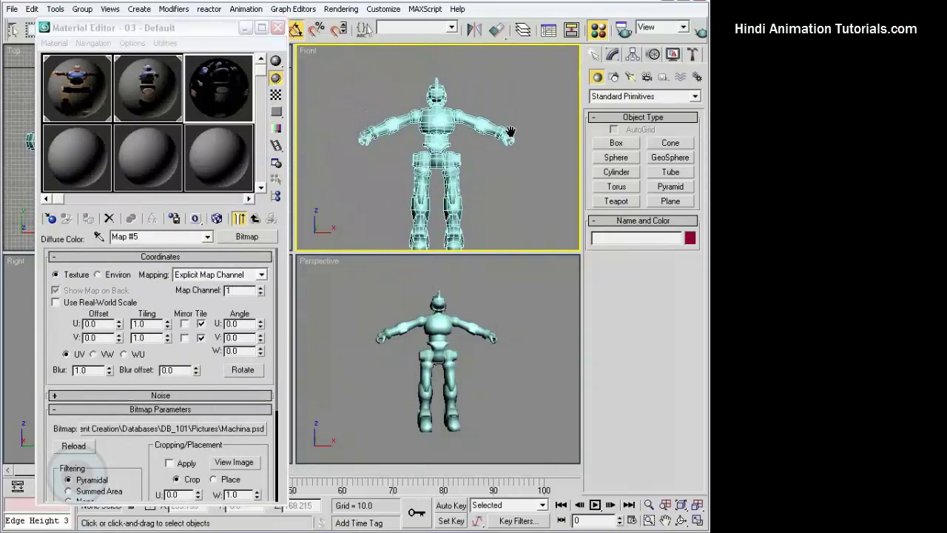
# Select Box01 and toggle its Symmetry modifier off to show only the modelled half.
pyautogui.press('z')
pyautogui.click(506, 104)
pyautogui.click(612, 55)
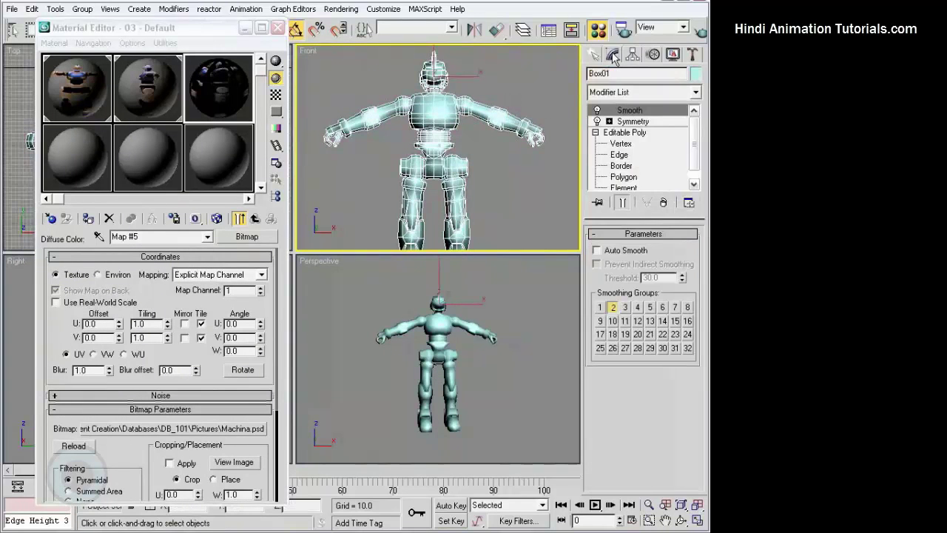
pyautogui.click(633, 121)
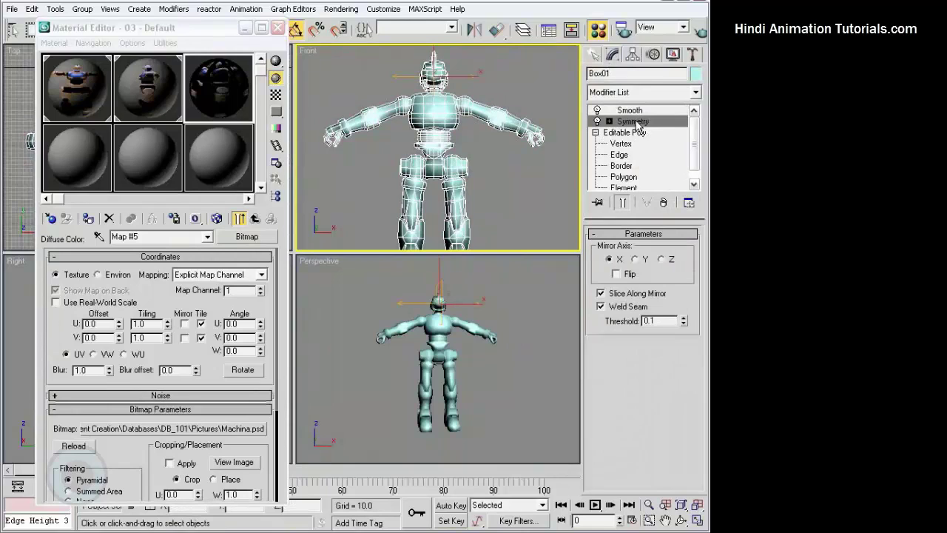
pyautogui.click(598, 122)
pyautogui.click(598, 121)
pyautogui.click(598, 121)
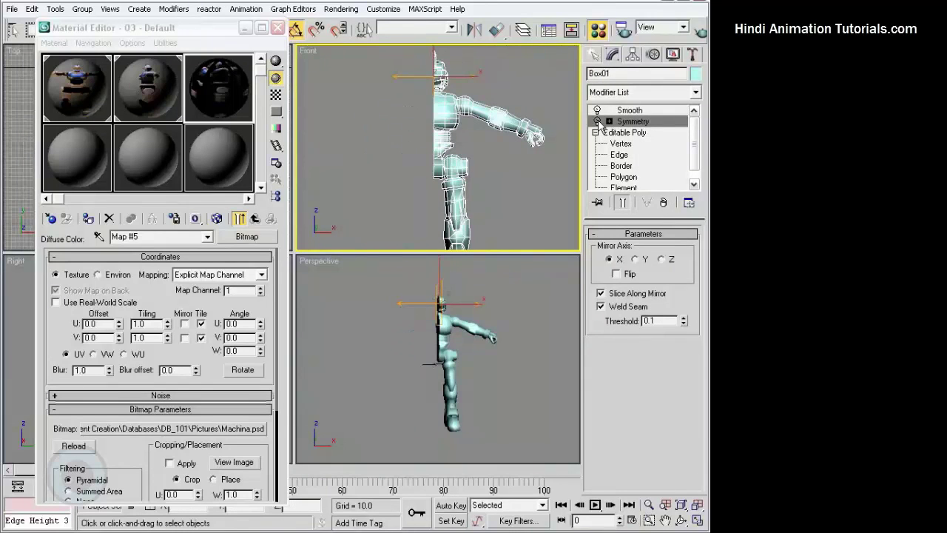
pyautogui.click(598, 121)
pyautogui.click(598, 121)
pyautogui.click(598, 121)
pyautogui.click(597, 121)
pyautogui.click(598, 121)
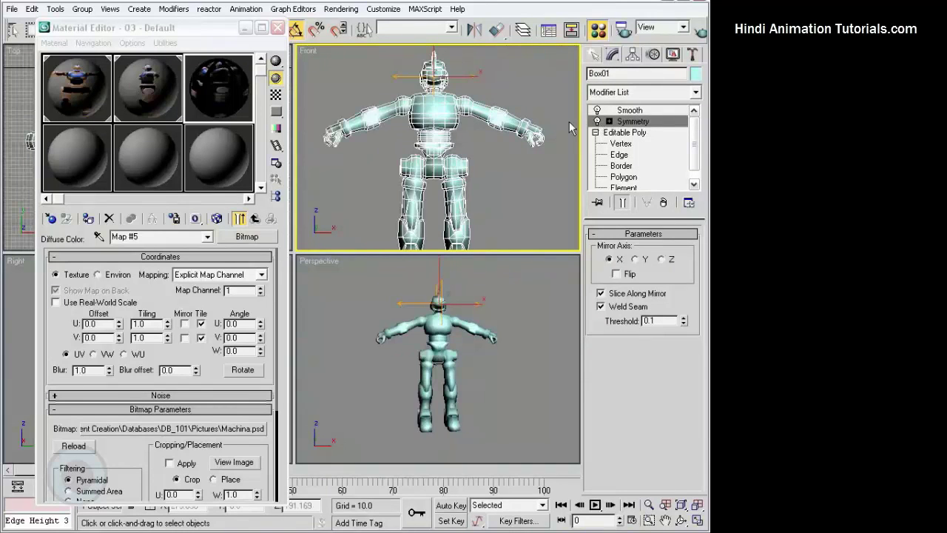
# Mirror the robot's half across the X axis with No Clone.
pyautogui.click(278, 27)
pyautogui.click(501, 148)
pyautogui.click(437, 119)
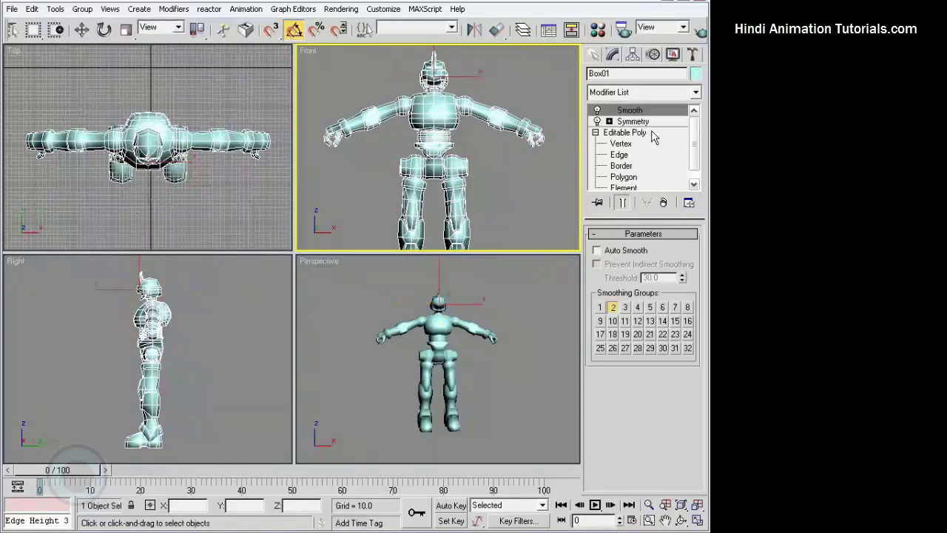
pyautogui.click(598, 121)
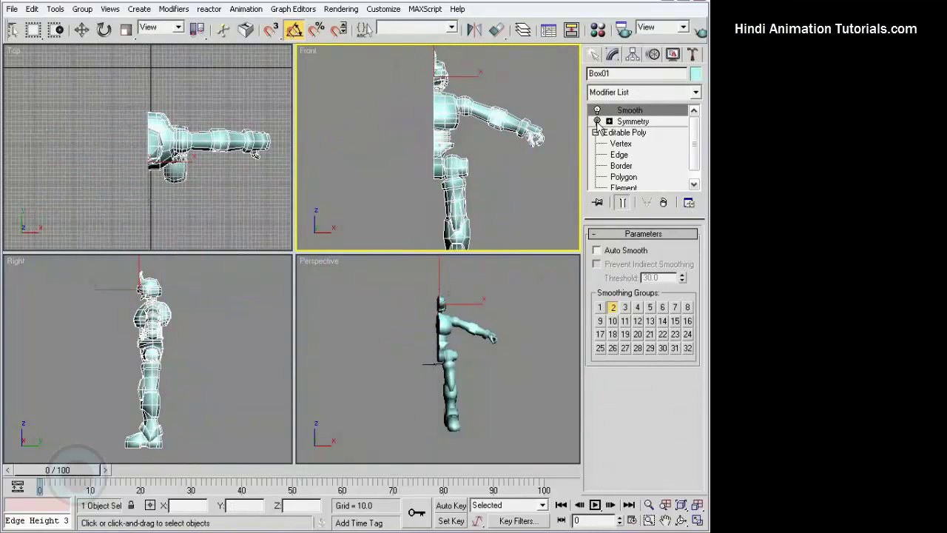
pyautogui.click(473, 31)
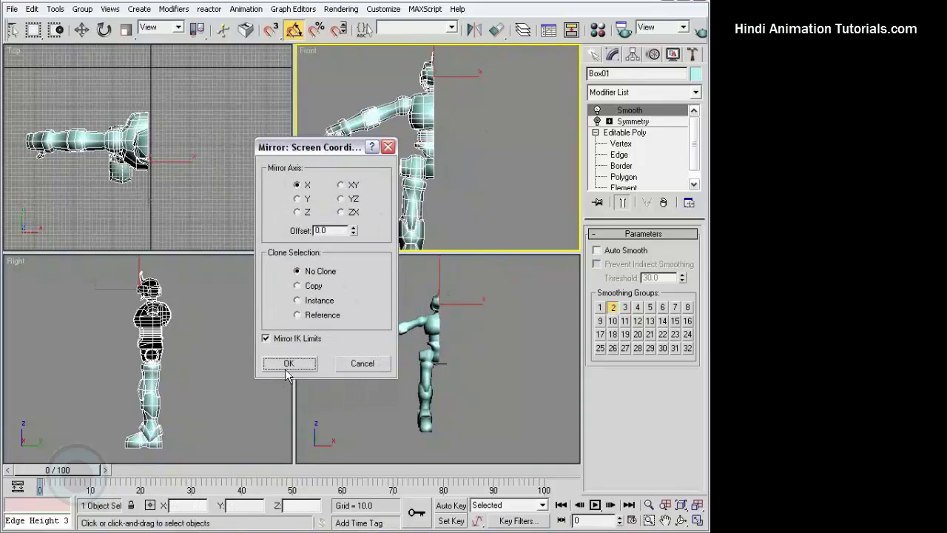
pyautogui.click(318, 363)
# Inspect the mirrored robot's Editable Poly vertices and reopen the Material Editor.
pyautogui.click(525, 318)
pyautogui.keyDown('alt'); pyautogui.moveTo(525, 319); pyautogui.dragTo(494, 385, button='middle'); pyautogui.keyUp('alt')
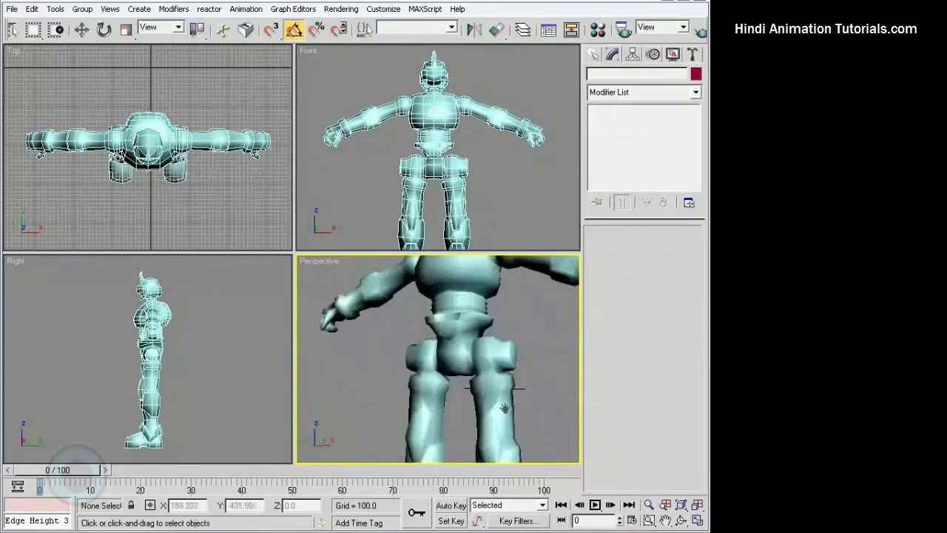
pyautogui.click(494, 385)
pyautogui.click(617, 133)
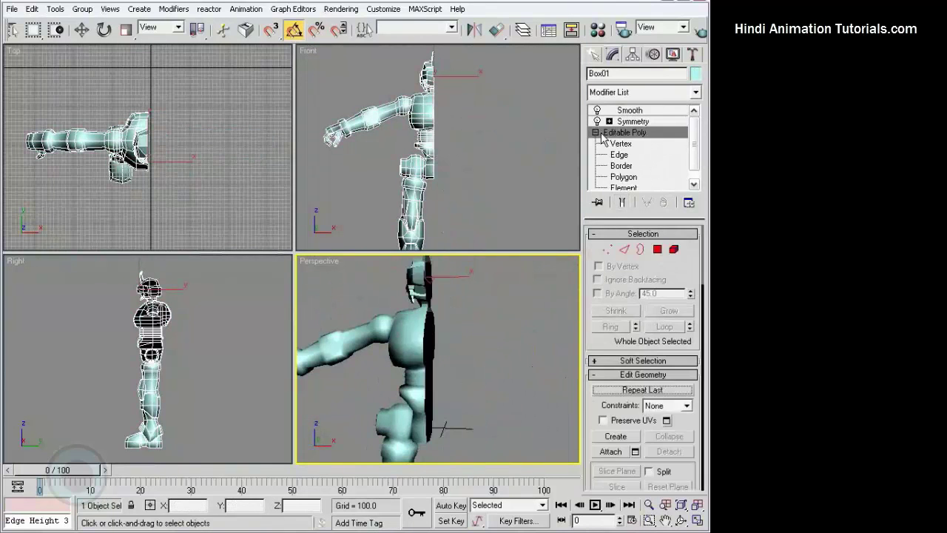
pyautogui.click(595, 132)
pyautogui.press('1')
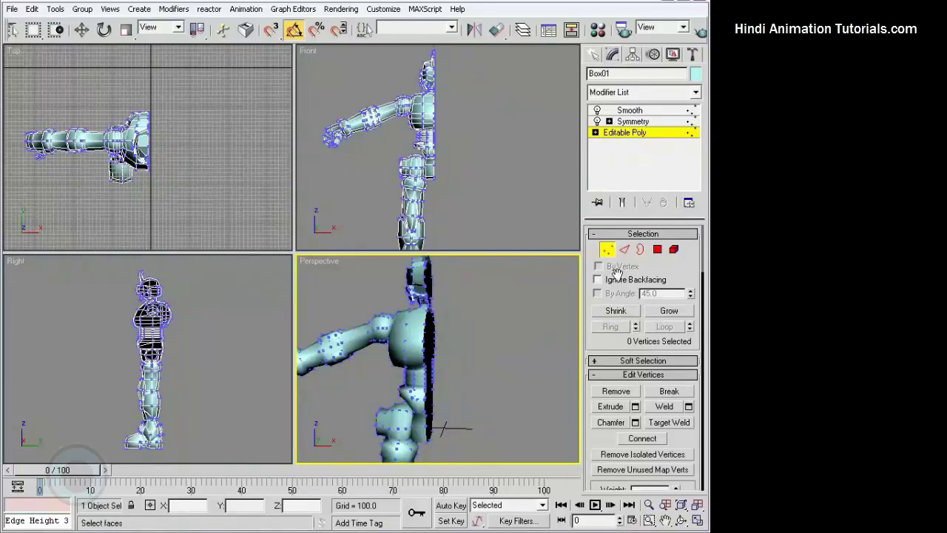
pyautogui.click(607, 249)
pyautogui.click(490, 315)
pyautogui.moveTo(491, 315)
pyautogui.mouseDown(button='middle')
pyautogui.moveTo(504, 291)
pyautogui.moveTo(497, 300)
pyautogui.mouseUp(button='middle')
pyautogui.press('m')
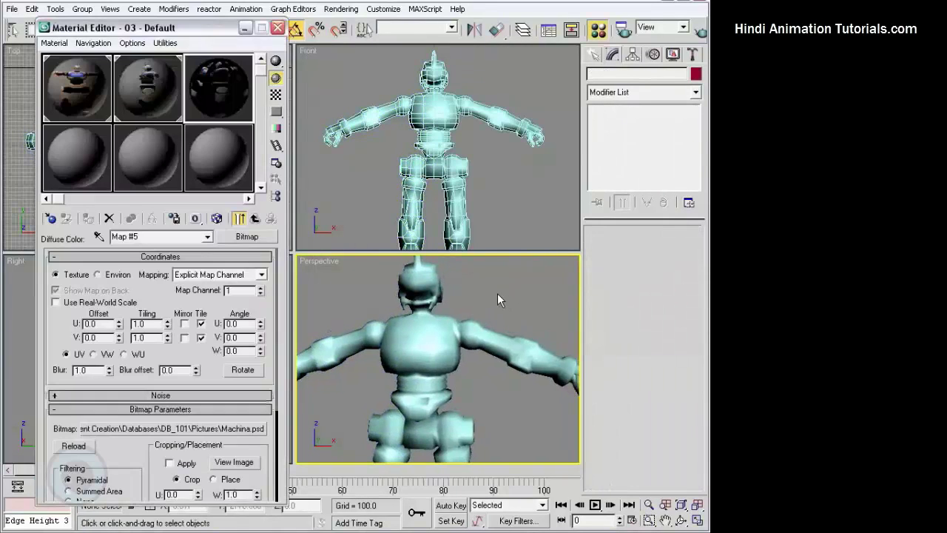
# Assign the 03 - Default Machina material to Box01 and show its map in viewports.
pyautogui.click(254, 219)
pyautogui.click(447, 124)
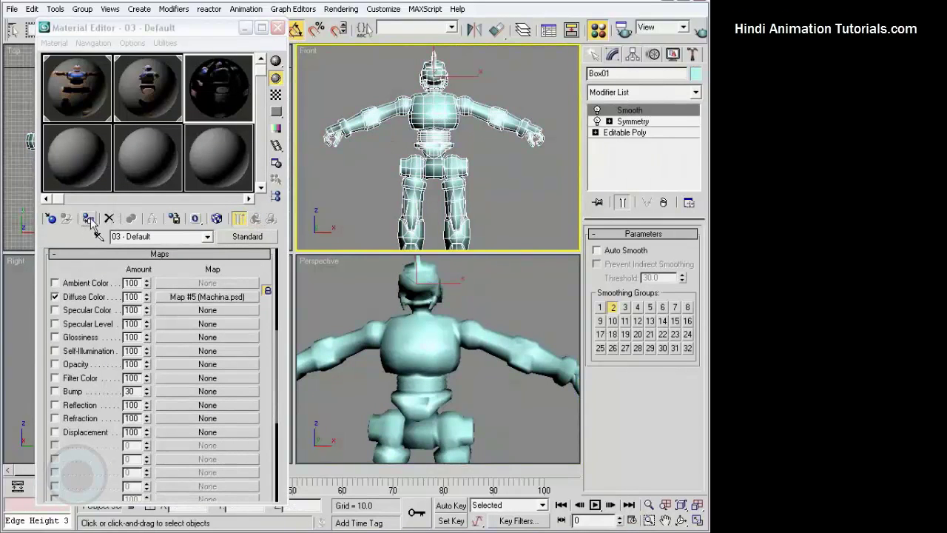
pyautogui.click(88, 221)
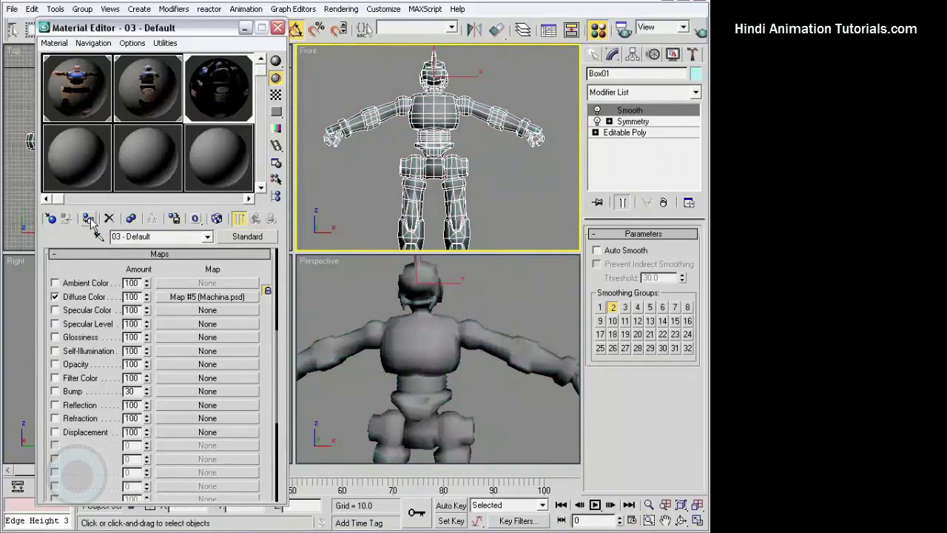
pyautogui.click(218, 222)
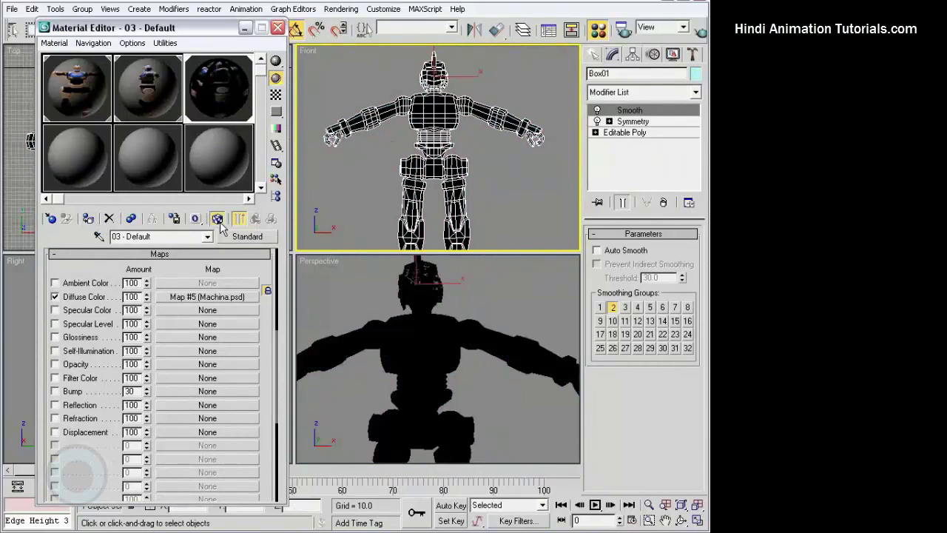
pyautogui.click(277, 27)
pyautogui.middleClick(492, 347)
# Add an Unwrap UVW modifier to Box01 from the Modifier List.
pyautogui.rightClick(548, 222)
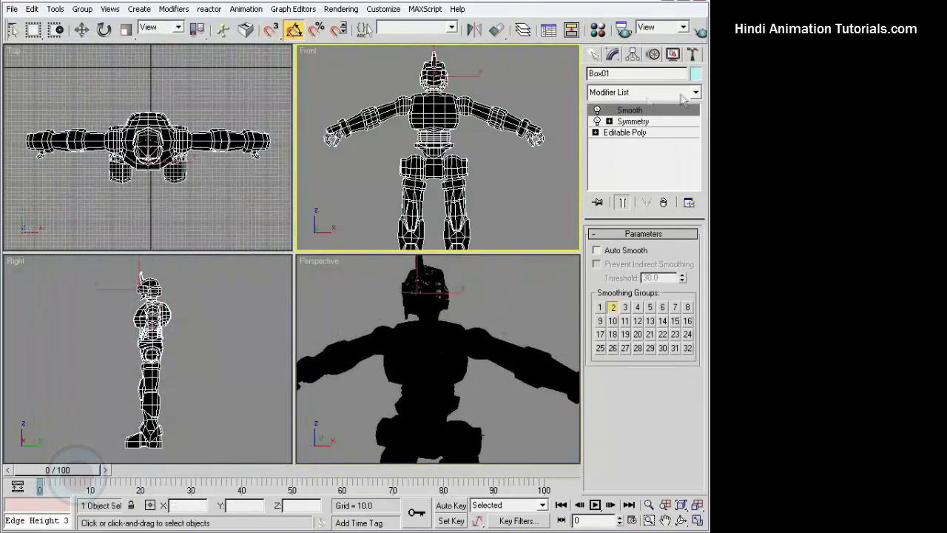
pyautogui.click(695, 92)
pyautogui.moveTo(697, 111); pyautogui.dragTo(702, 370)
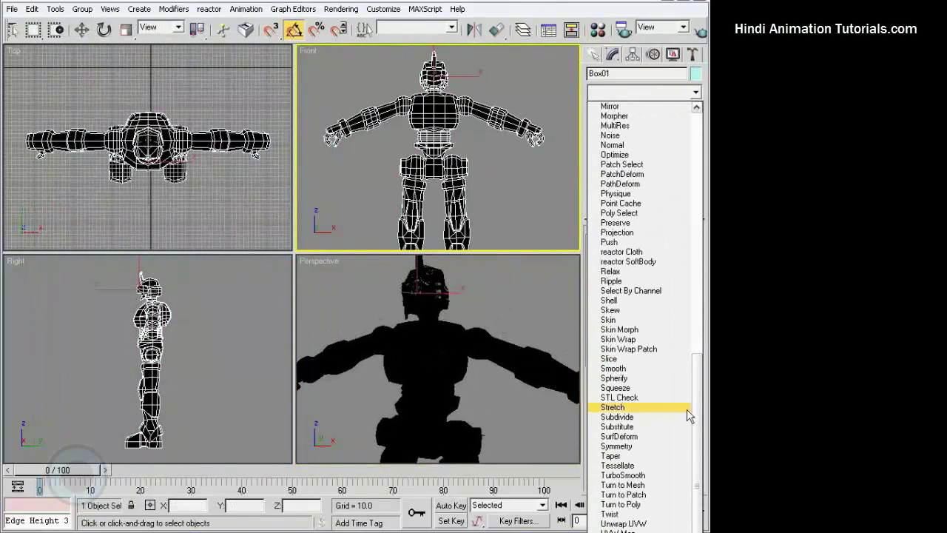
pyautogui.click(635, 524)
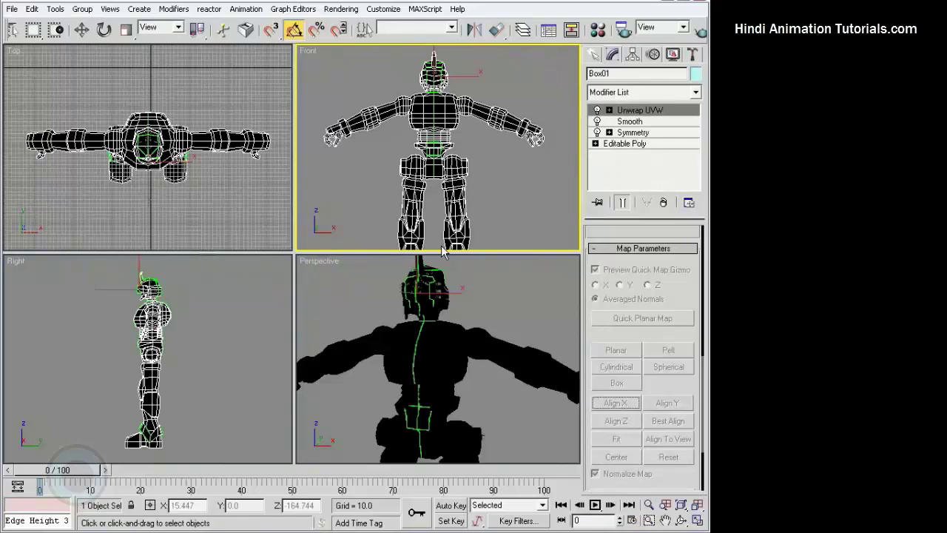
pyautogui.keyDown('alt'); pyautogui.moveTo(469, 338); pyautogui.dragTo(403, 342, button='middle'); pyautogui.keyUp('alt')
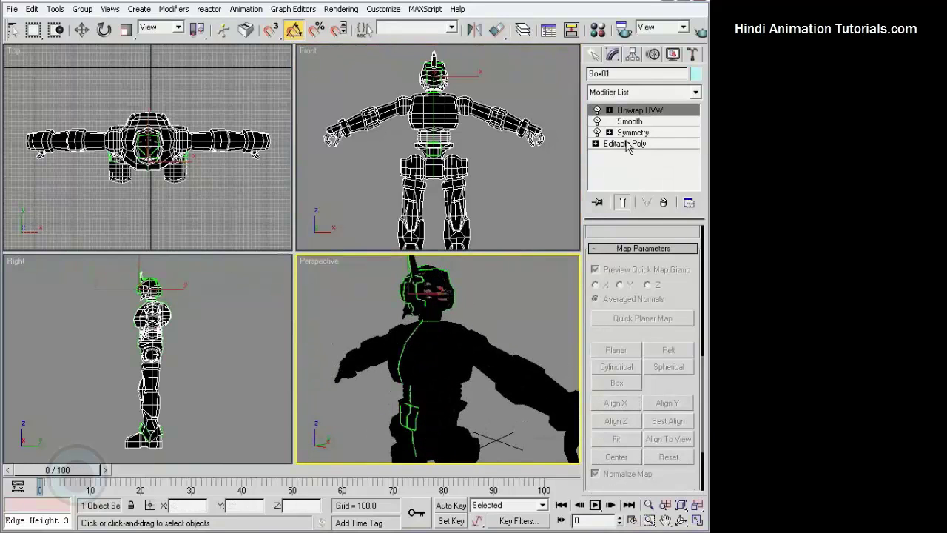
# Open the Edit UVWs window from the Unwrap UVW Parameters rollout.
pyautogui.scroll(3, 690, 290)
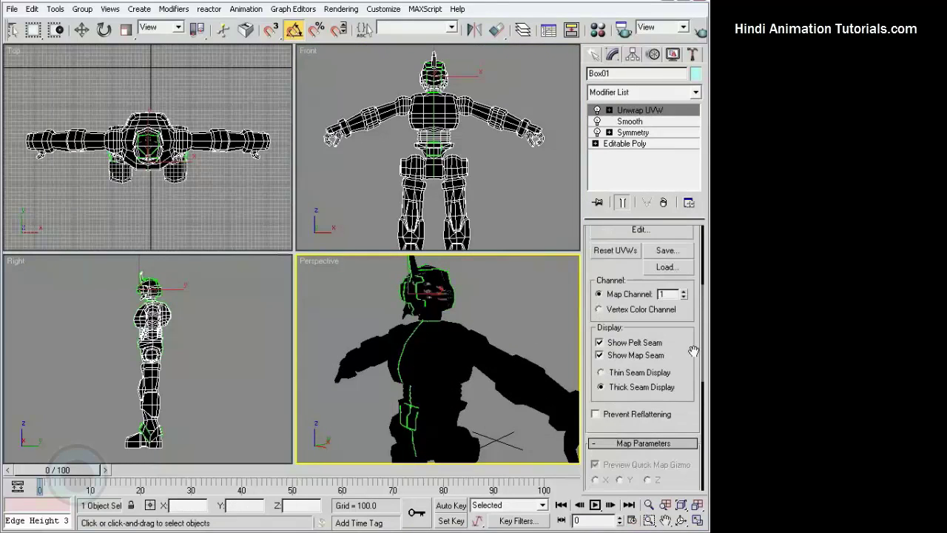
pyautogui.scroll(3, 691, 296)
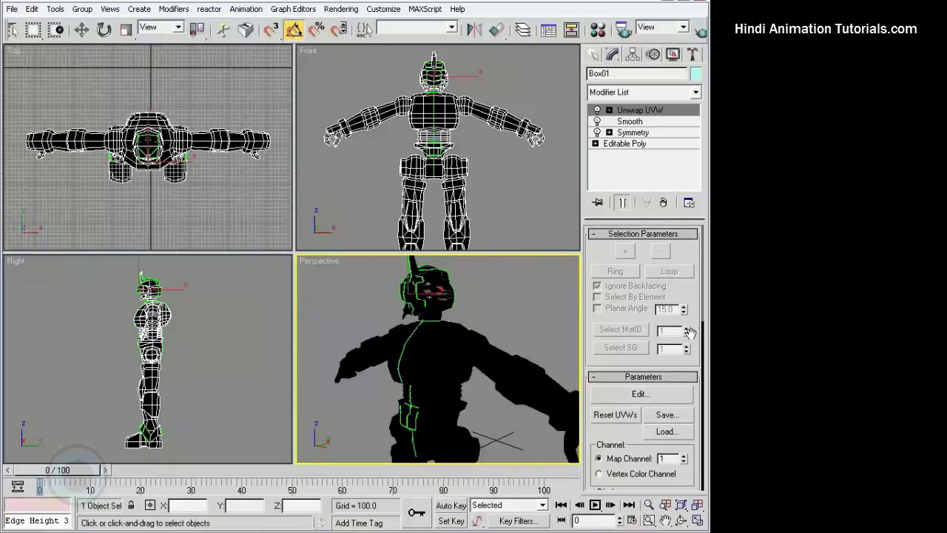
pyautogui.click(644, 392)
pyautogui.moveTo(102, 16)
pyautogui.mouseDown()
pyautogui.moveTo(365, 22)
pyautogui.moveTo(404, 9)
pyautogui.moveTo(353, 117)
pyautogui.moveTo(316, 57)
pyautogui.mouseUp()
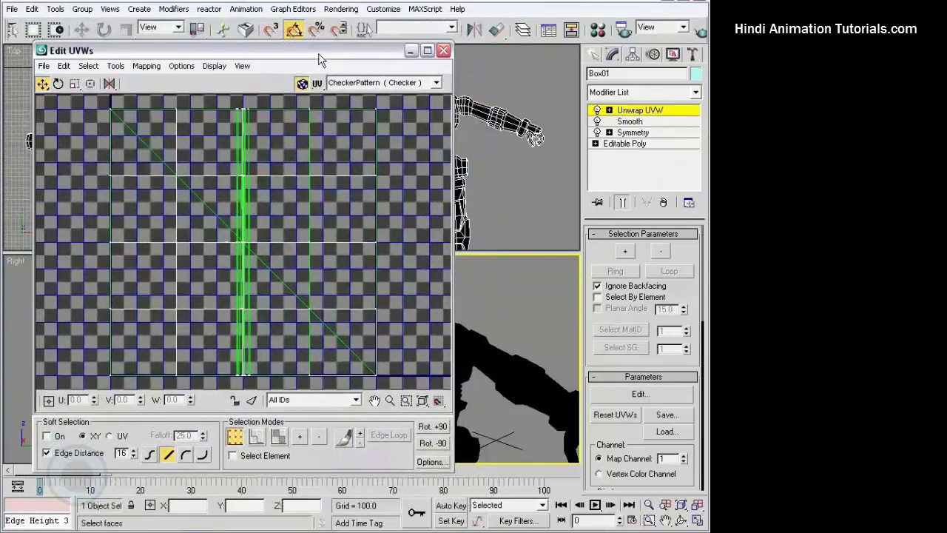
# Set the Edit UVWs background to Map #5 (Machina.psd) and zoom in on the UV layout.
pyautogui.click(346, 84)
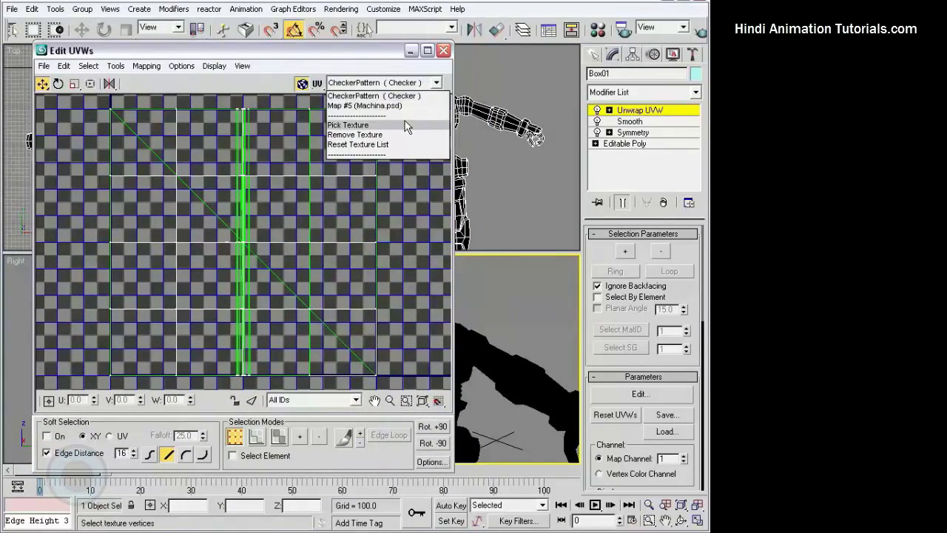
pyautogui.click(357, 106)
pyautogui.scroll(2, 195, 222)
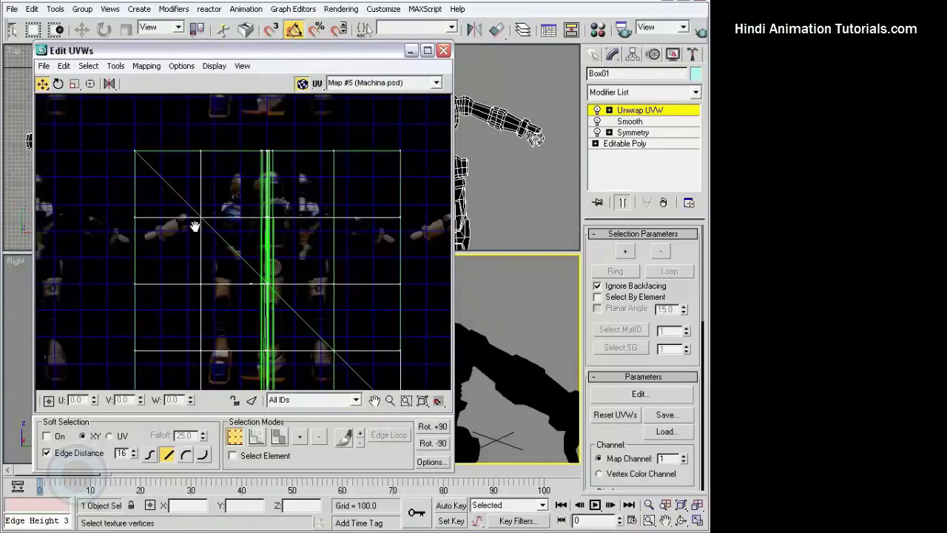
pyautogui.scroll(2, 239, 208)
pyautogui.scroll(2, 255, 229)
pyautogui.scroll(1, 288, 217)
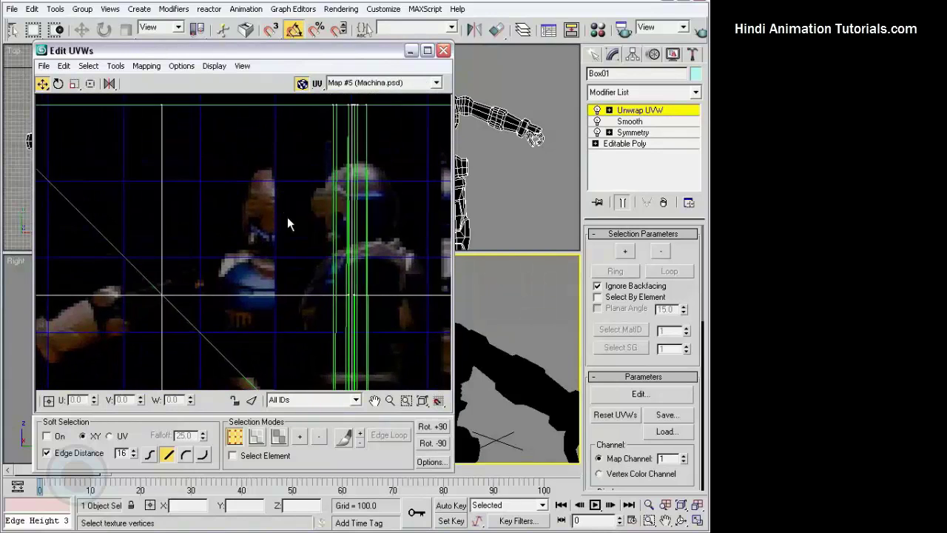
pyautogui.scroll(1, 289, 180)
pyautogui.moveTo(290, 179)
pyautogui.mouseDown(button='middle')
pyautogui.moveTo(288, 191)
pyautogui.moveTo(328, 209)
pyautogui.mouseUp(button='middle')
pyautogui.scroll(1, 284, 186)
pyautogui.scroll(1, 285, 190)
pyautogui.scroll(2, 378, 168)
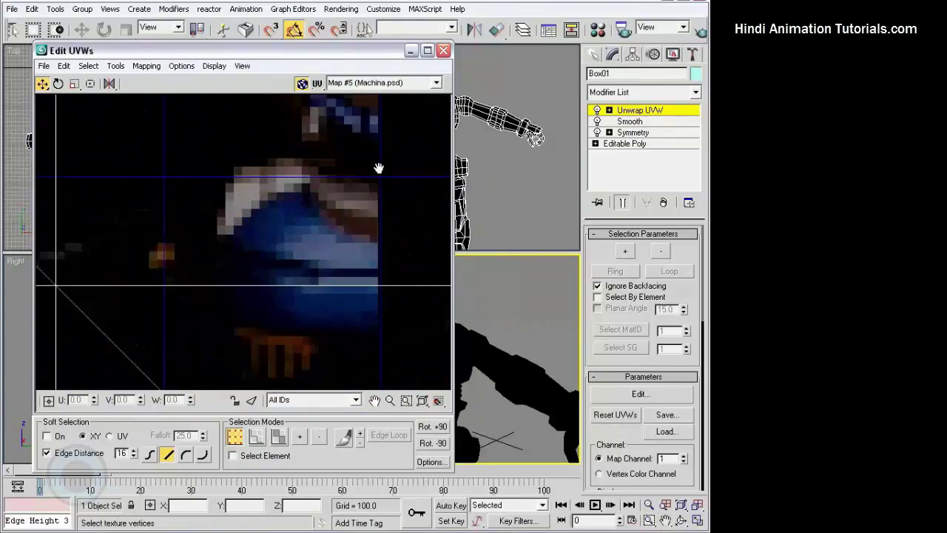
pyautogui.scroll(2, 374, 185)
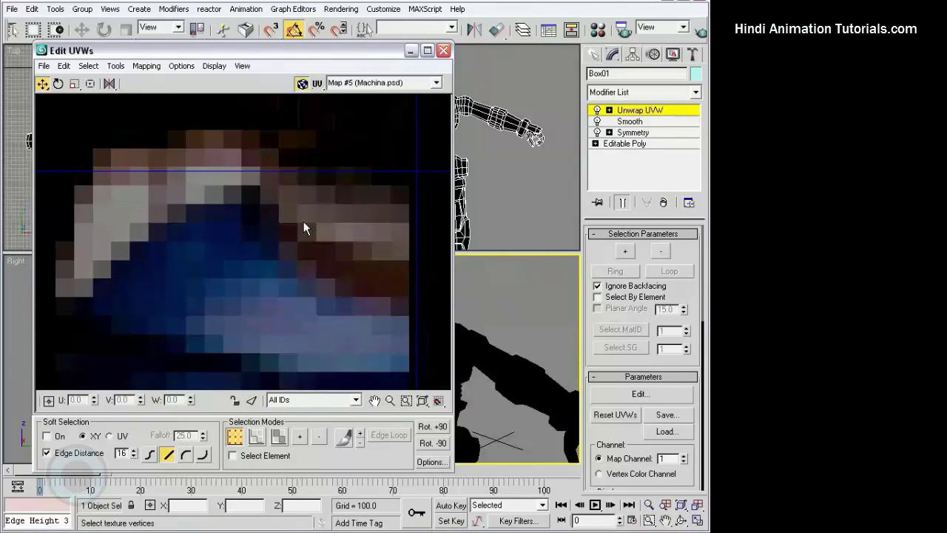
pyautogui.scroll(-2, 300, 228)
pyautogui.click(181, 66)
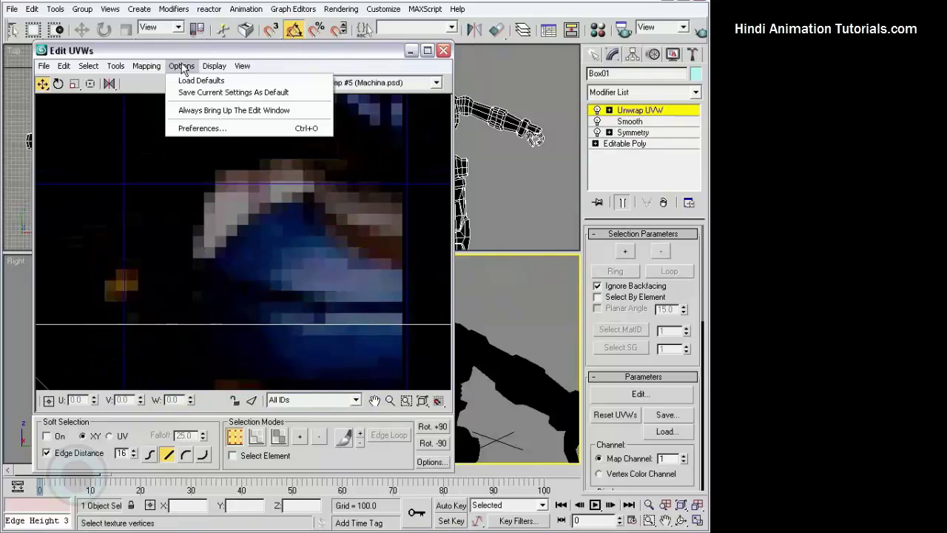
# In UV editor Preferences, set texture render width and height to 512 and tile brightness to 1.0.
pyautogui.click(194, 129)
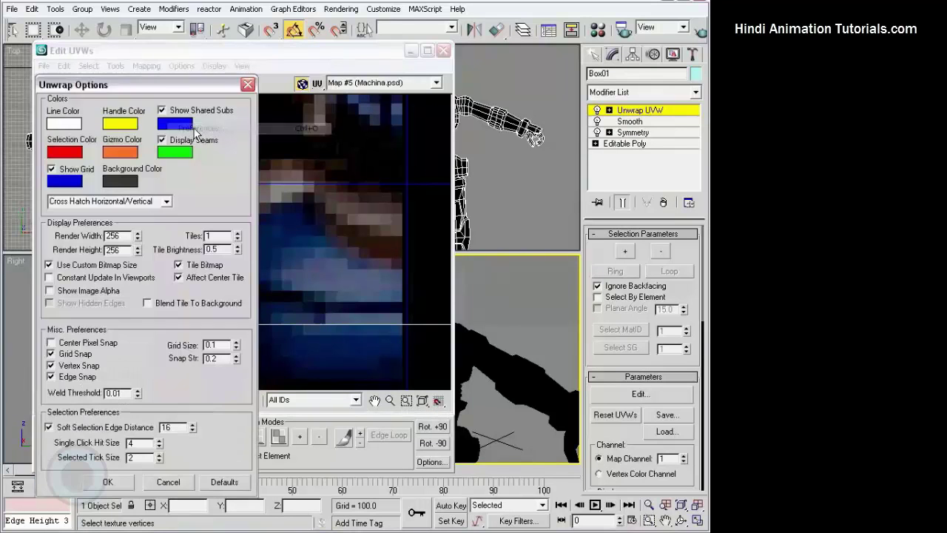
pyautogui.moveTo(175, 82); pyautogui.dragTo(600, 64)
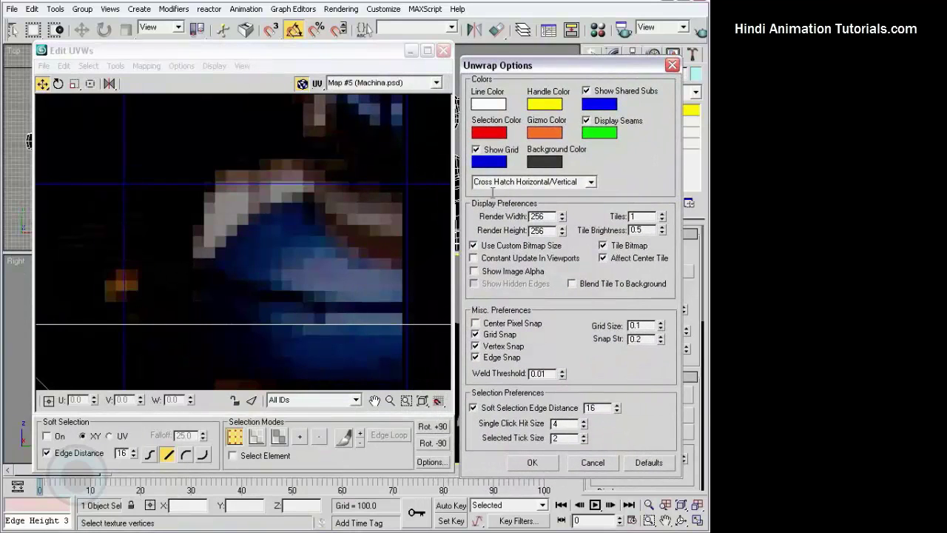
pyautogui.click(485, 167)
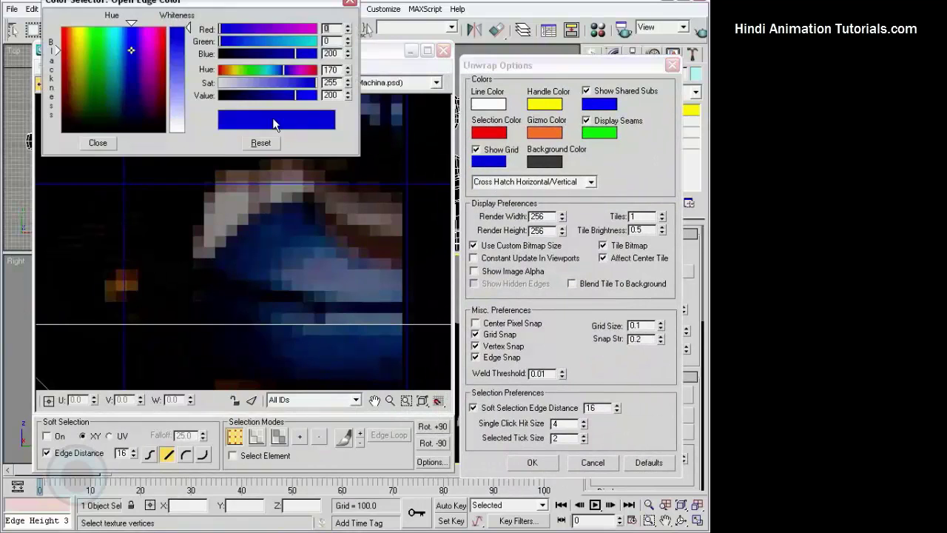
pyautogui.moveTo(178, 30); pyautogui.dragTo(175, 144)
pyautogui.click(265, 145)
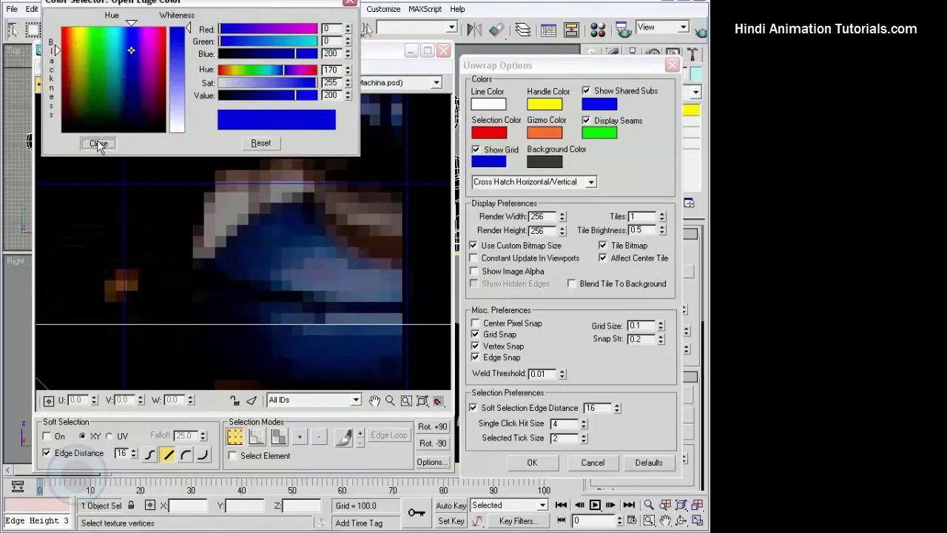
pyautogui.click(97, 143)
pyautogui.moveTo(550, 216); pyautogui.dragTo(509, 216)
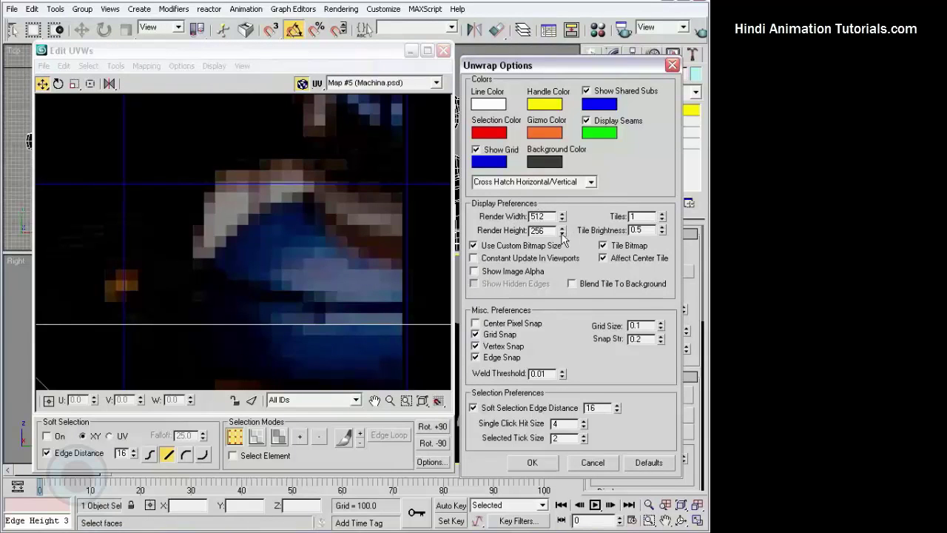
pyautogui.write('512')
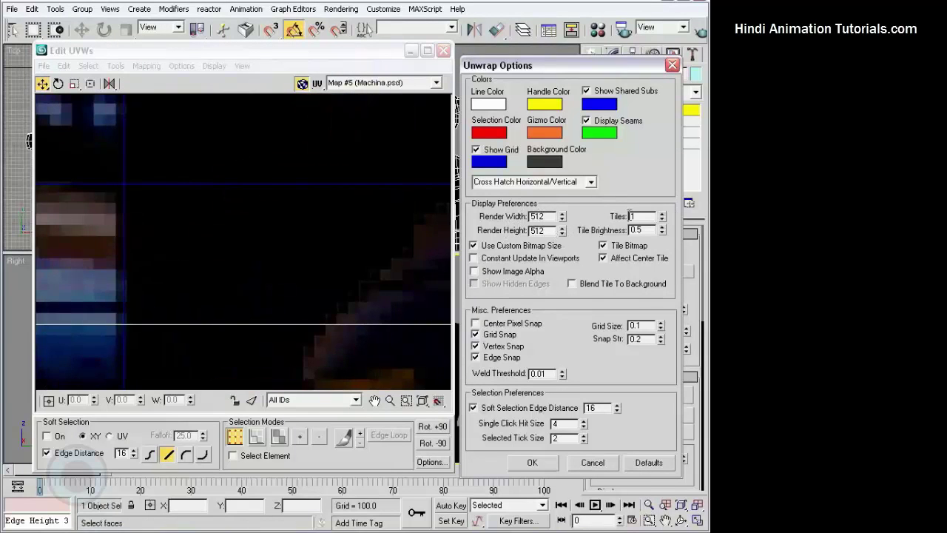
pyautogui.moveTo(662, 226); pyautogui.dragTo(658, 215)
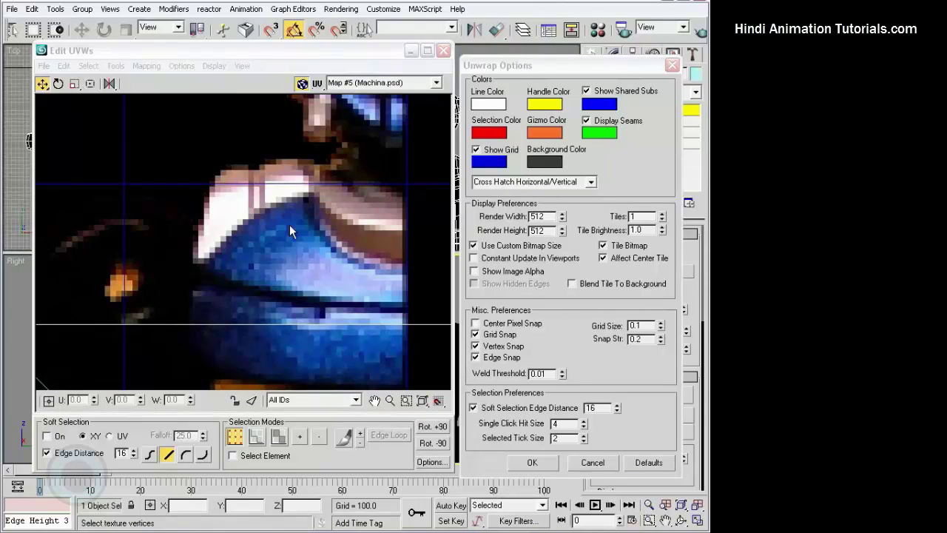
pyautogui.click(532, 462)
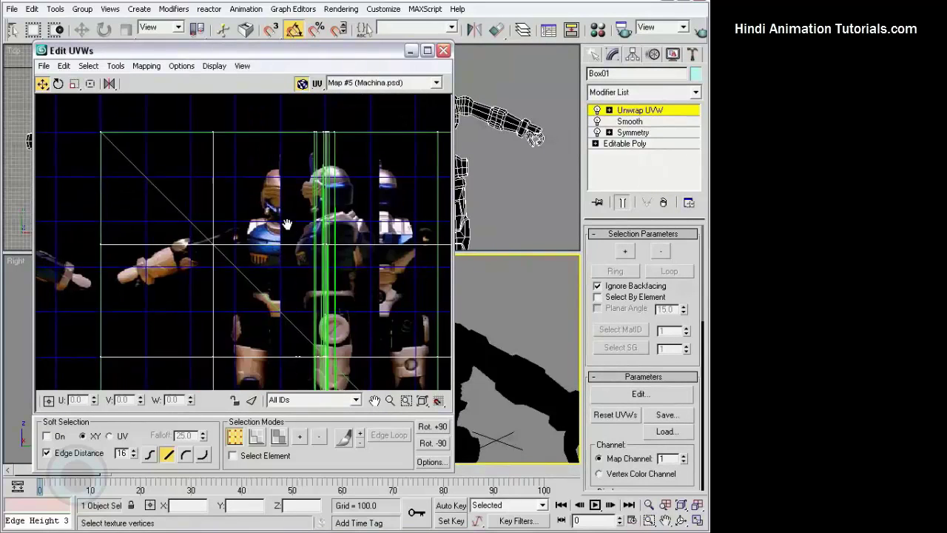
# At Face level, select the robot's head faces in the front view and apply a Planar map.
pyautogui.scroll(2, 553, 171)
pyautogui.scroll(2, 553, 171)
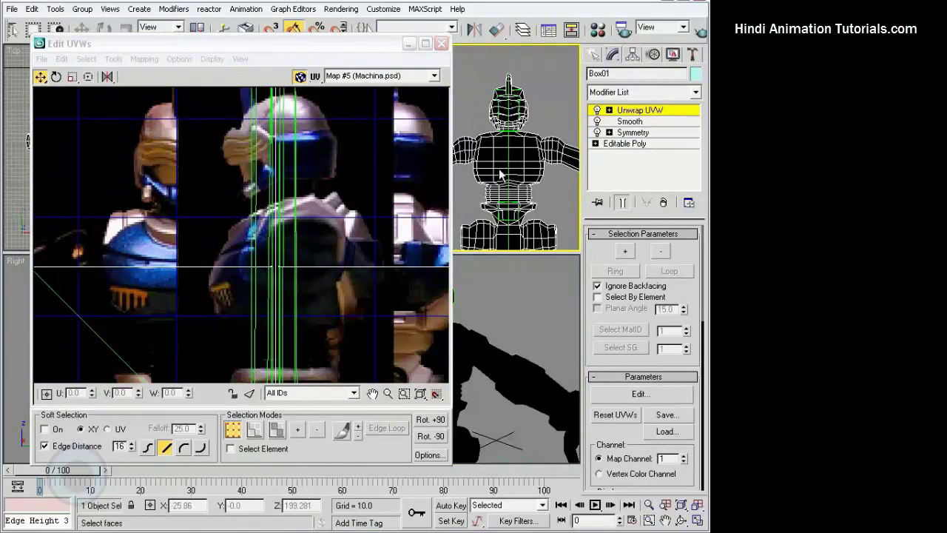
pyautogui.scroll(2, 552, 171)
pyautogui.scroll(2, 552, 171)
pyautogui.click(609, 110)
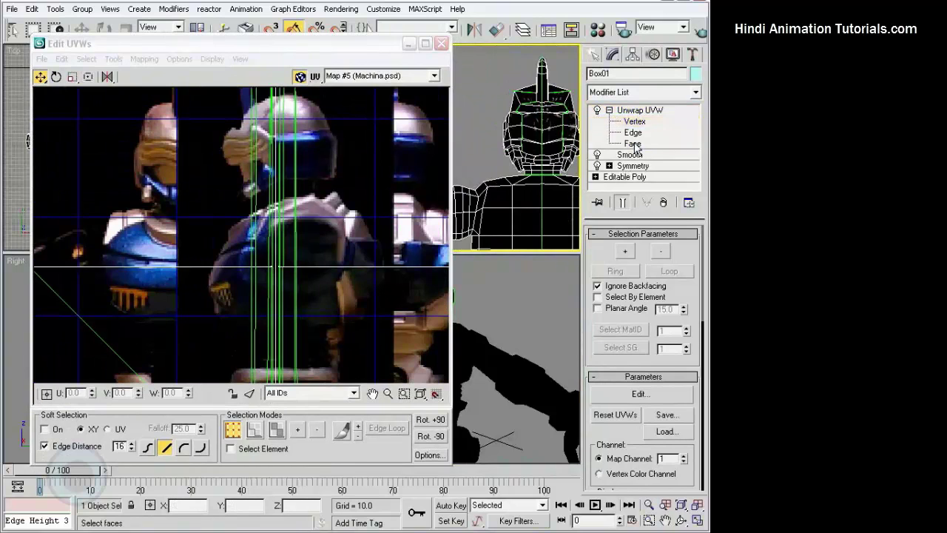
pyautogui.click(632, 143)
pyautogui.moveTo(375, 48); pyautogui.dragTo(274, 51)
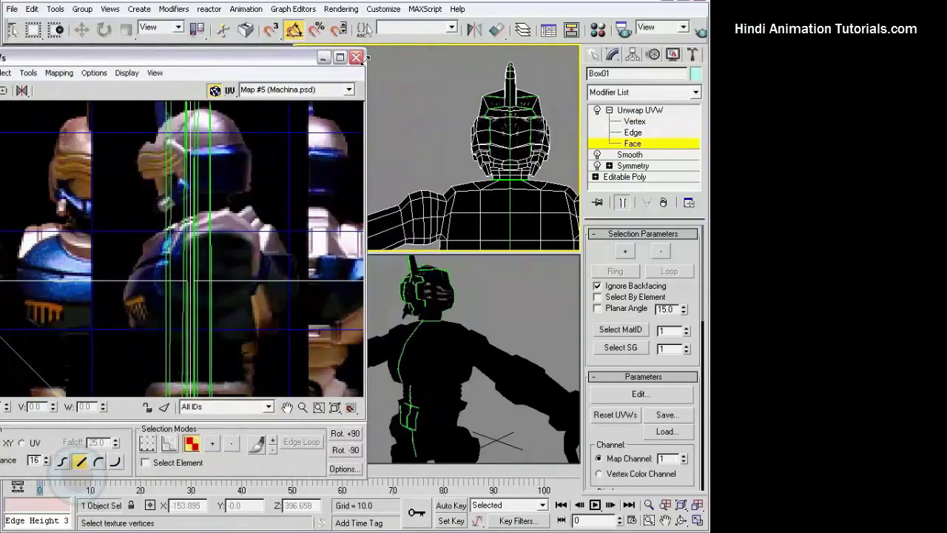
pyautogui.click(341, 46)
pyautogui.moveTo(406, 62); pyautogui.dragTo(517, 191)
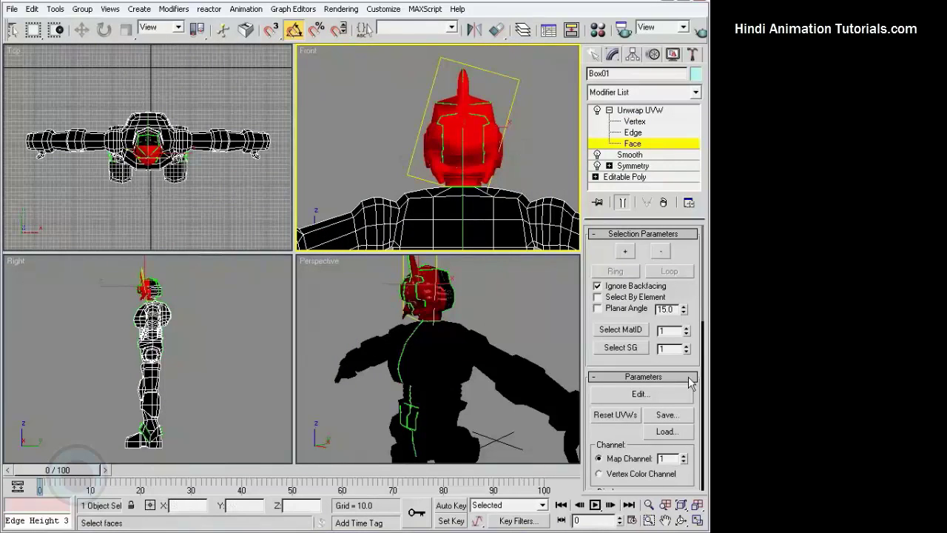
pyautogui.scroll(-3, 659, 370)
pyautogui.scroll(-1, 656, 298)
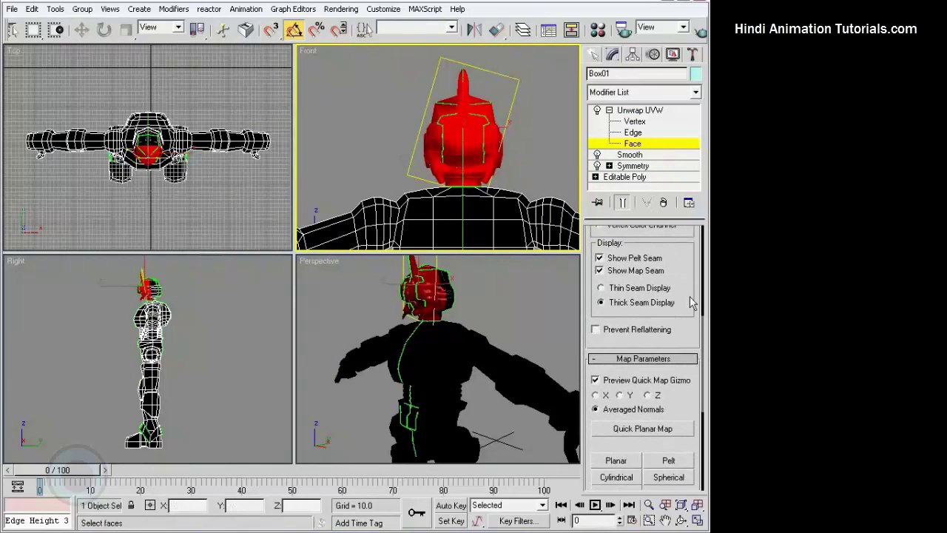
pyautogui.click(615, 460)
# Move the head UVs onto the left robot head in the Machina texture, then close Edit UVWs.
pyautogui.scroll(3, 691, 305)
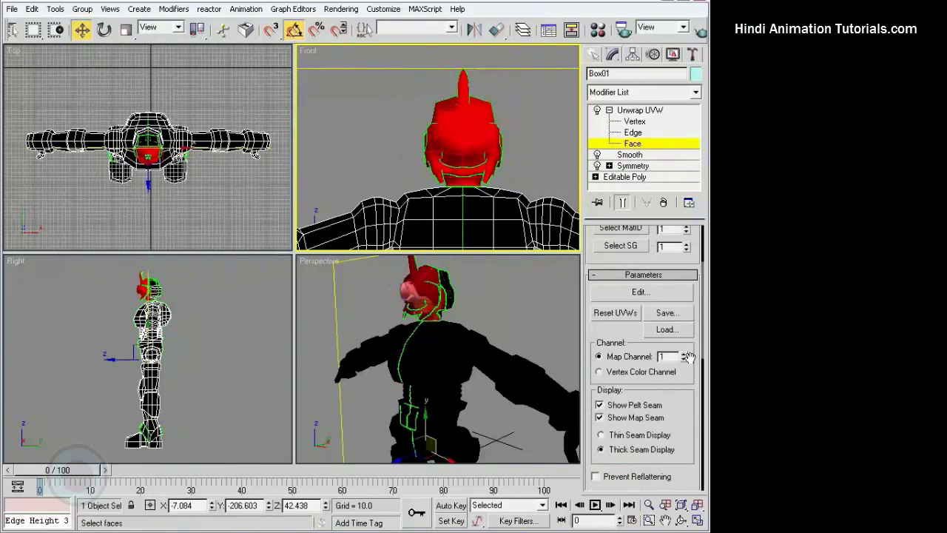
pyautogui.click(639, 292)
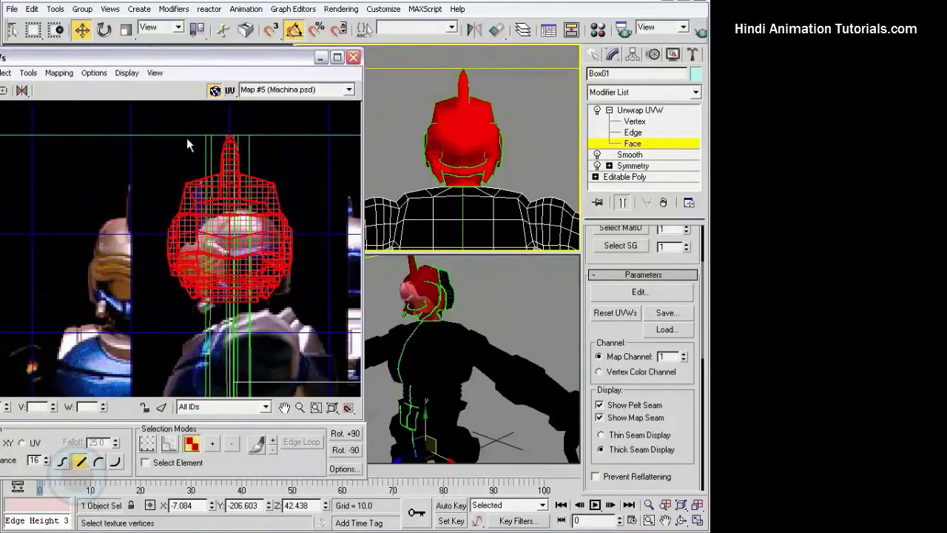
pyautogui.moveTo(207, 57); pyautogui.dragTo(311, 56)
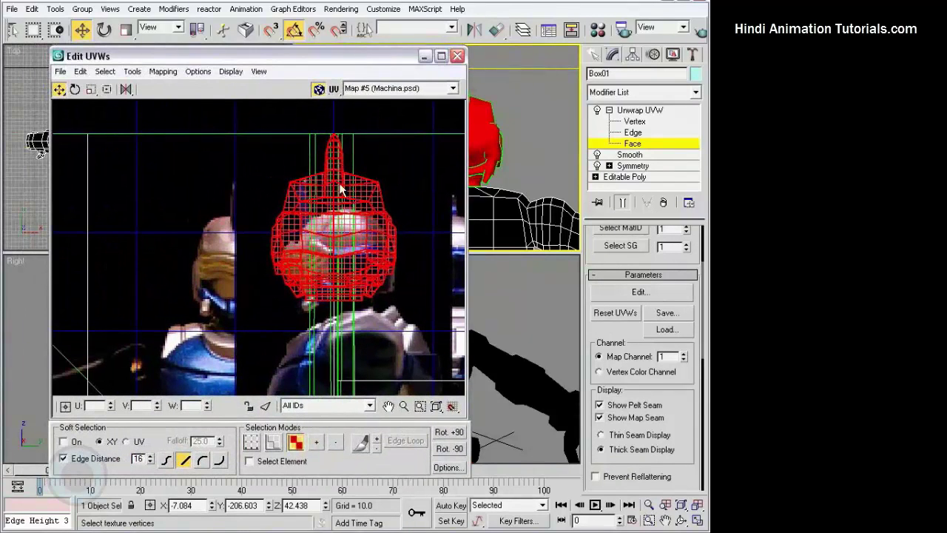
pyautogui.click(640, 110)
pyautogui.moveTo(376, 244)
pyautogui.mouseDown()
pyautogui.moveTo(301, 282)
pyautogui.moveTo(202, 276)
pyautogui.moveTo(313, 276)
pyautogui.mouseUp()
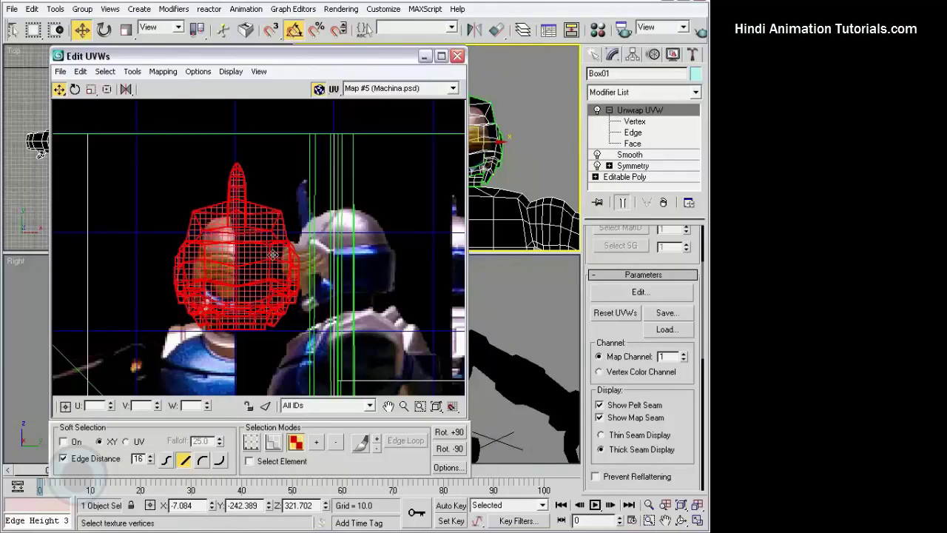
pyautogui.keyDown('alt'); pyautogui.moveTo(503, 191); pyautogui.dragTo(562, 182, button='middle'); pyautogui.keyUp('alt')
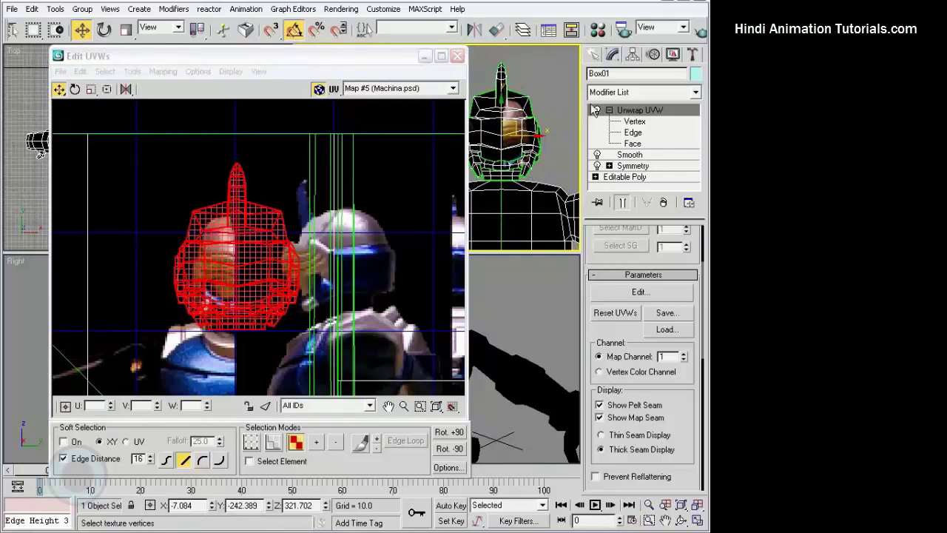
pyautogui.click(457, 55)
pyautogui.click(632, 143)
# Move Unwrap UVW below Symmetry in the stack and planar-map the selected head faces.
pyautogui.click(609, 109)
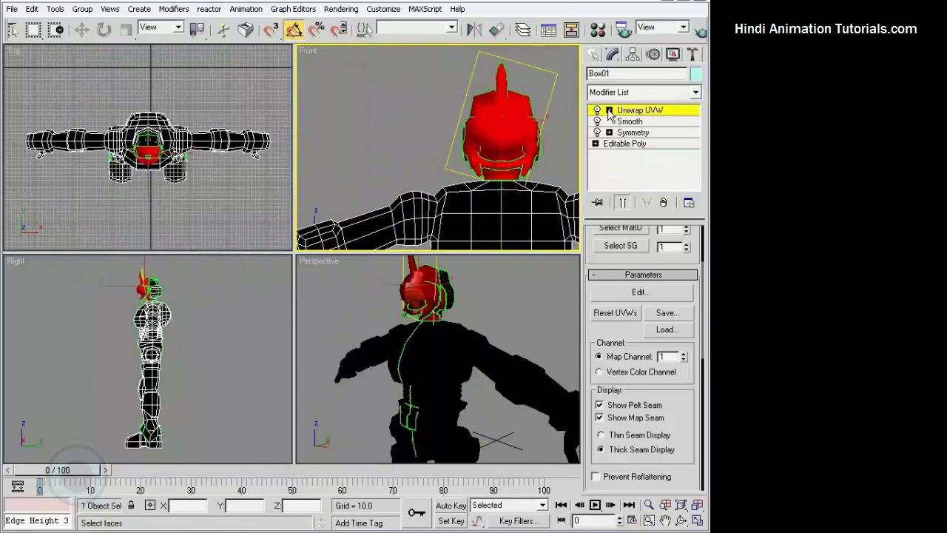
pyautogui.moveTo(645, 111); pyautogui.dragTo(633, 147)
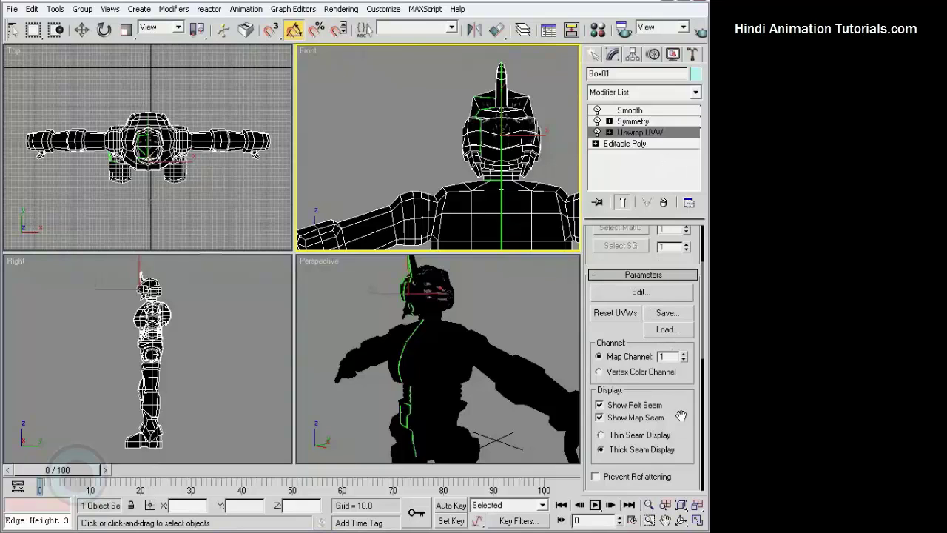
pyautogui.click(609, 131)
pyautogui.click(633, 165)
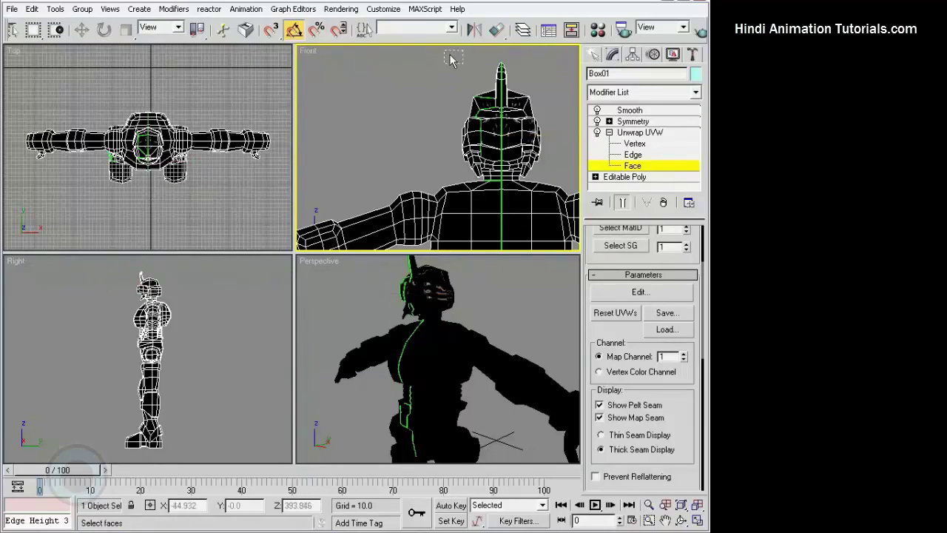
pyautogui.moveTo(444, 50); pyautogui.dragTo(553, 185)
pyautogui.scroll(-1, 621, 329)
pyautogui.scroll(-5, 620, 329)
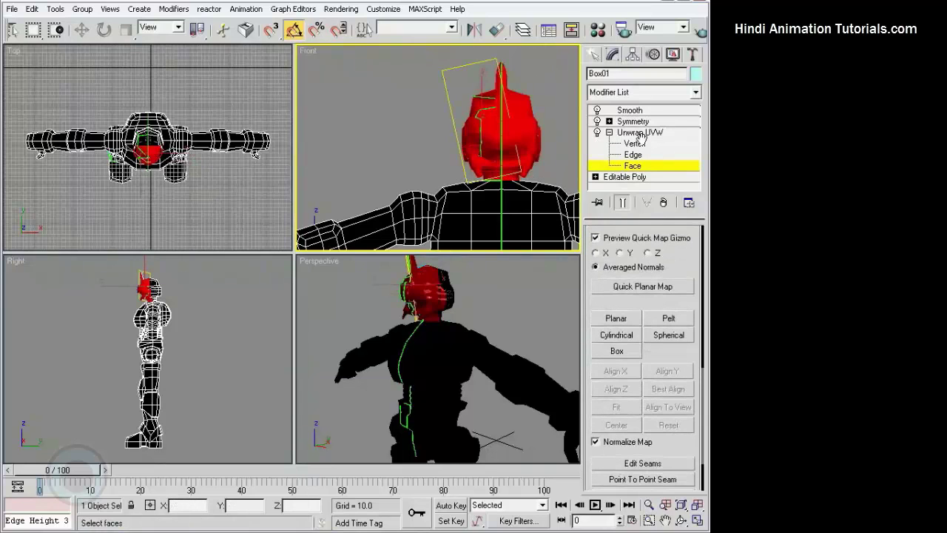
pyautogui.click(616, 318)
# Review the head UVs in Edit UVWs, then return to Face selection level.
pyautogui.scroll(-5, 677, 252)
pyautogui.click(641, 291)
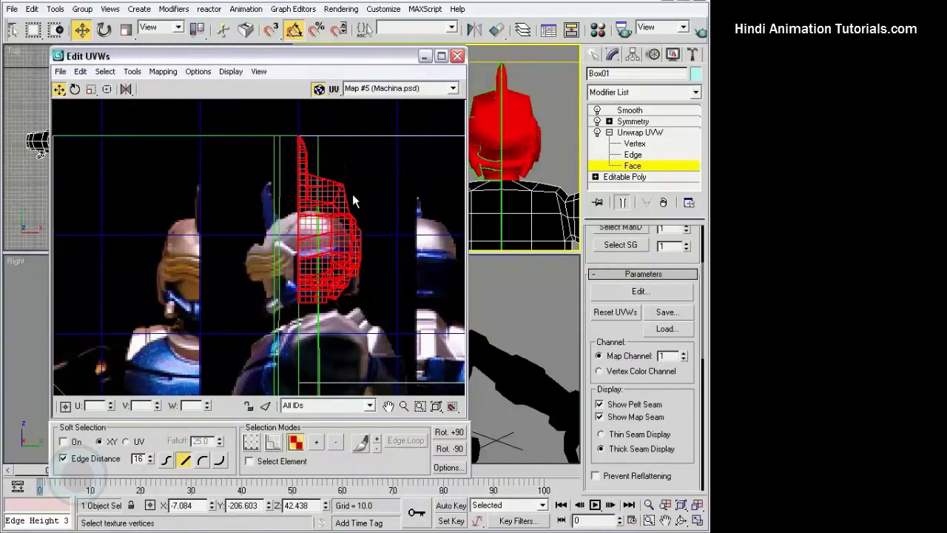
pyautogui.click(458, 56)
pyautogui.click(609, 132)
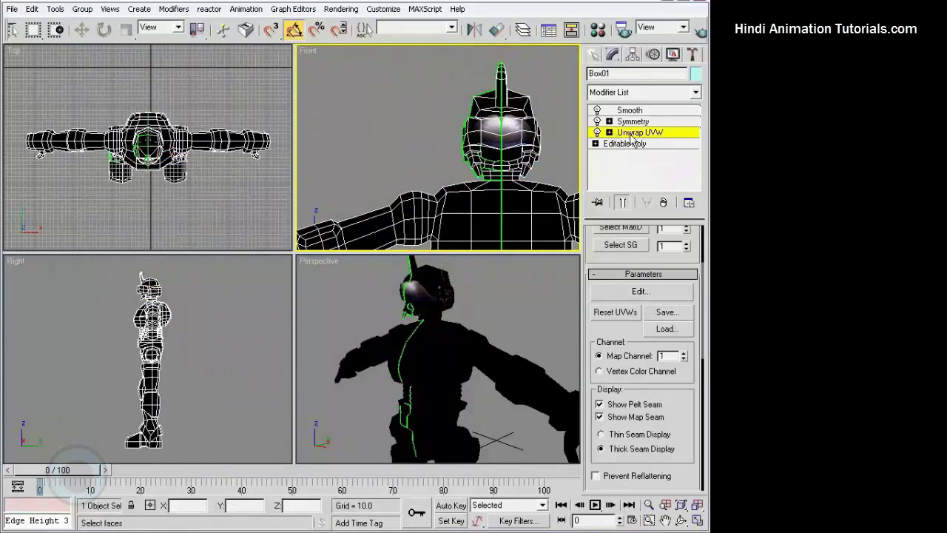
pyautogui.click(610, 132)
pyautogui.click(635, 167)
pyautogui.click(634, 166)
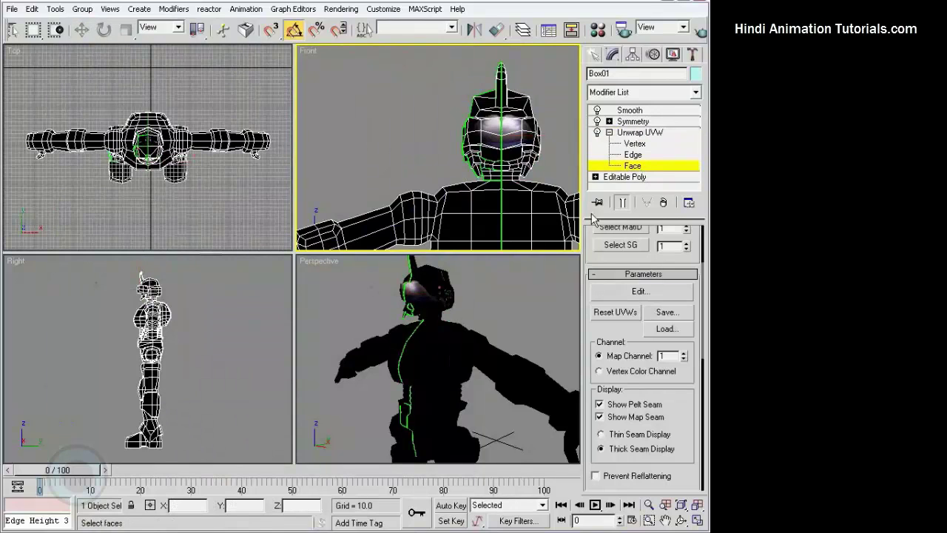
pyautogui.moveTo(619, 257); pyautogui.dragTo(622, 388)
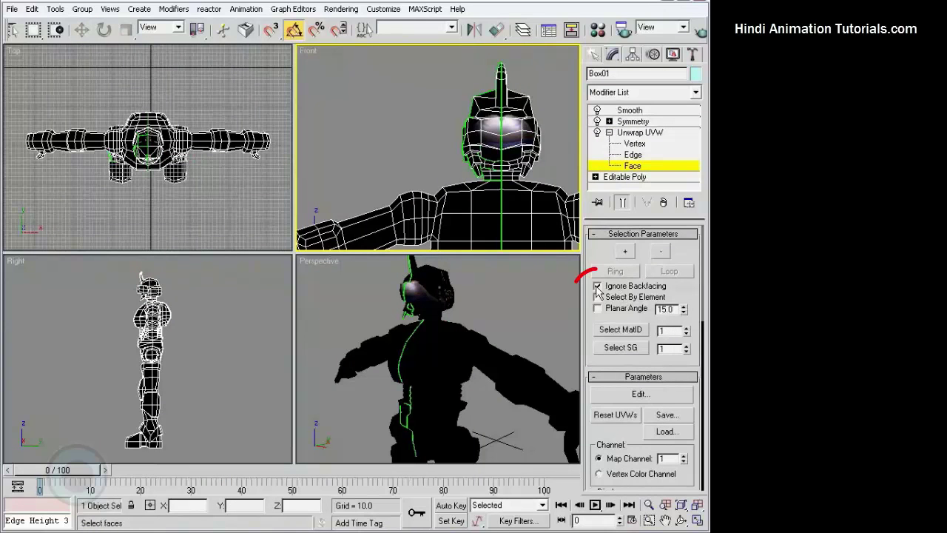
# Turn off Ignore Backfacing and region-select the torso faces in the Front viewport, leaving out the left-arm sliver.
pyautogui.click(597, 287)
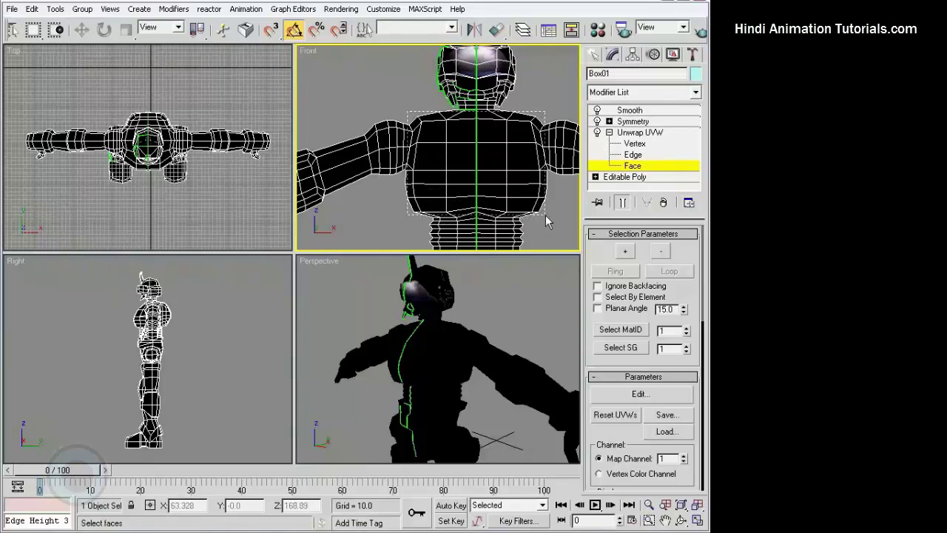
pyautogui.moveTo(544, 219); pyautogui.dragTo(551, 212)
pyautogui.scroll(4, 551, 212)
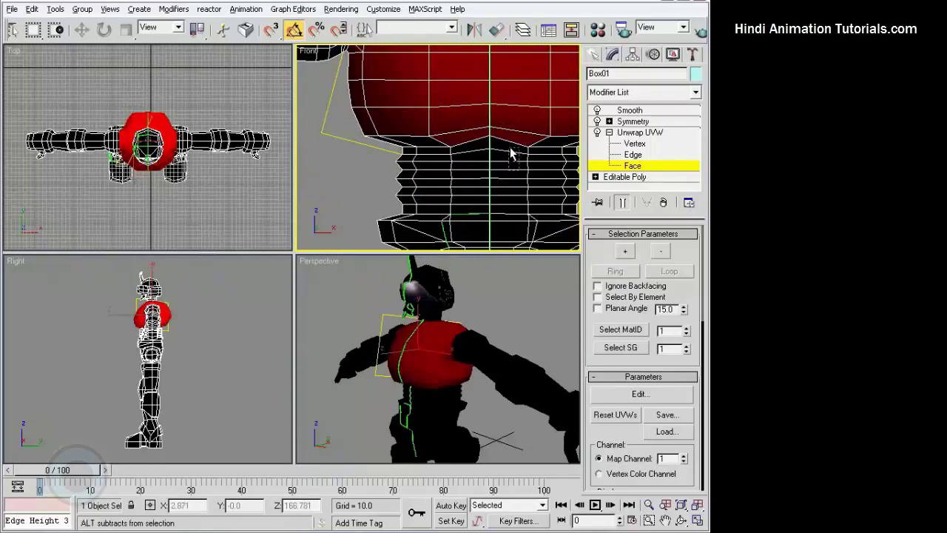
pyautogui.moveTo(461, 133); pyautogui.dragTo(355, 152, button='middle')
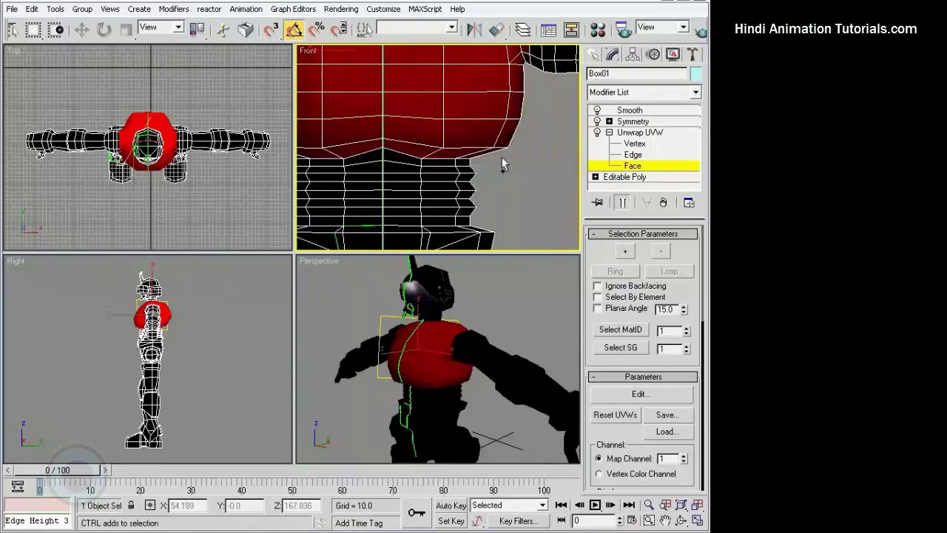
pyautogui.moveTo(481, 137); pyautogui.dragTo(529, 237, button='middle')
pyautogui.scroll(-2, 407, 99)
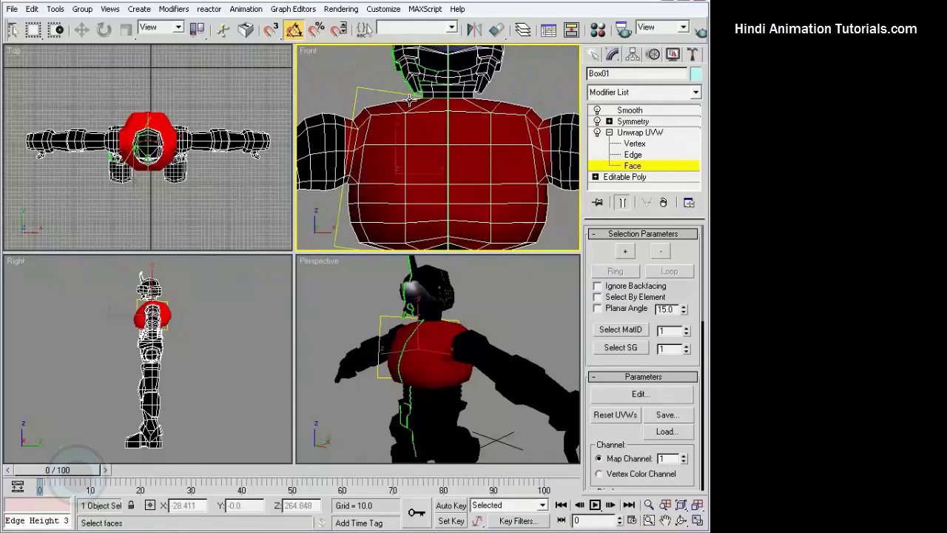
pyautogui.moveTo(350, 146); pyautogui.dragTo(309, 135)
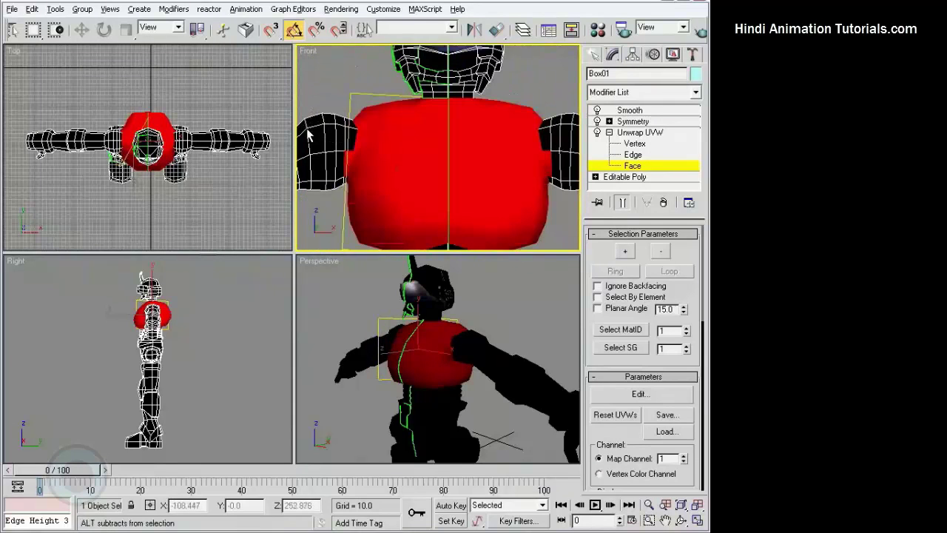
pyautogui.keyDown('alt'); pyautogui.click(346, 165); pyautogui.keyUp('alt')
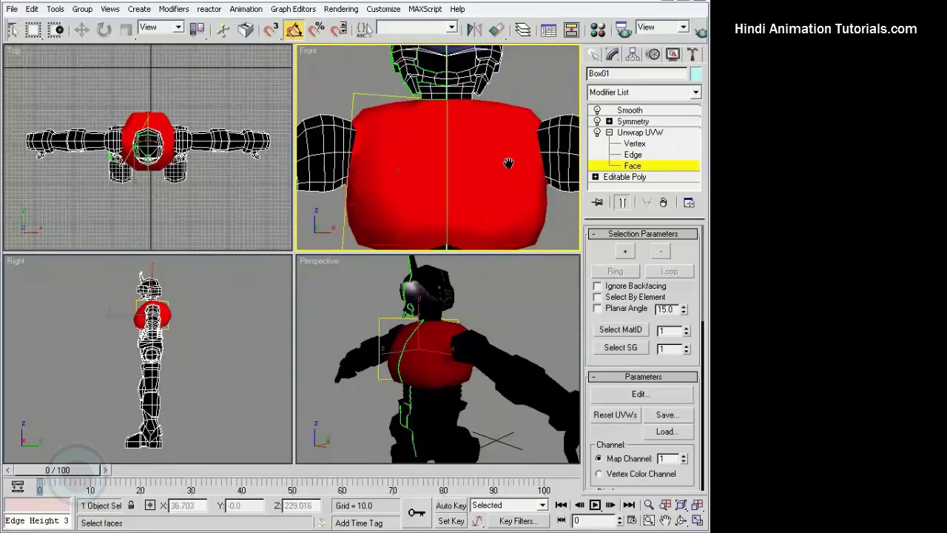
# Alt-drag in the side view to subtract stray faces from the torso selection.
pyautogui.moveTo(508, 160); pyautogui.dragTo(494, 156, button='middle')
pyautogui.scroll(5, 487, 322)
pyautogui.keyDown('alt'); pyautogui.moveTo(488, 322); pyautogui.dragTo(355, 281, button='middle'); pyautogui.keyUp('alt')
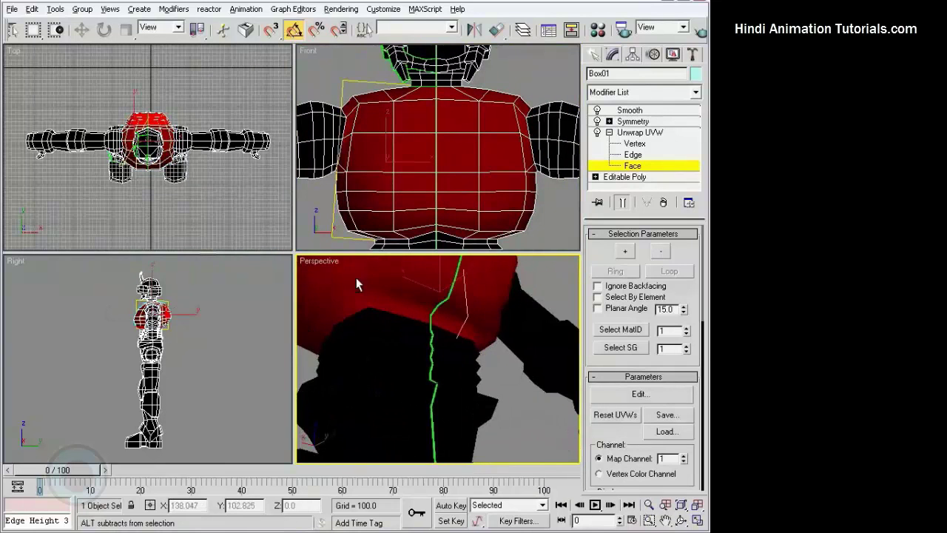
pyautogui.scroll(3, 262, 421)
pyautogui.scroll(3, 262, 422)
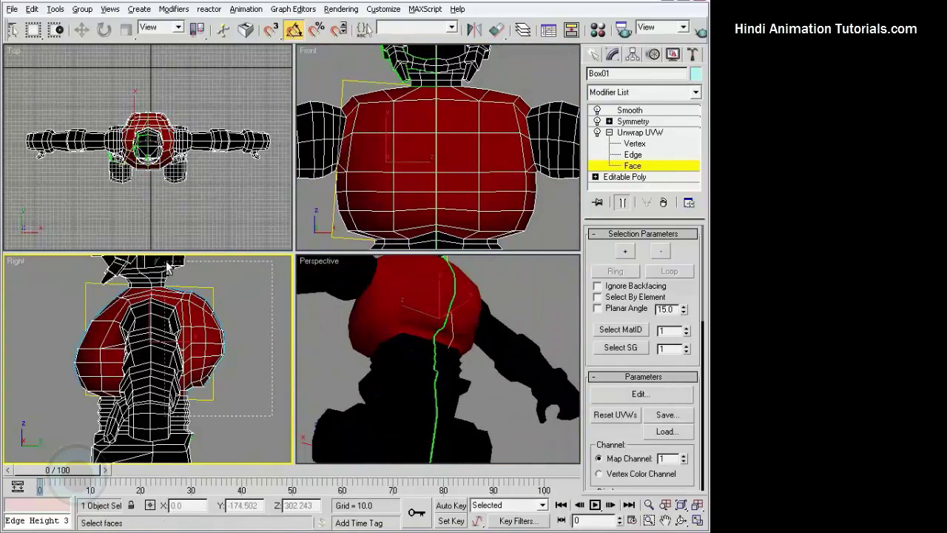
pyautogui.keyDown('alt'); pyautogui.moveTo(168, 268); pyautogui.dragTo(178, 274); pyautogui.keyUp('alt')
pyautogui.moveTo(326, 300)
pyautogui.keyDown('alt'); pyautogui.mouseDown(button='middle')
pyautogui.moveTo(402, 397)
pyautogui.moveTo(440, 397)
pyautogui.moveTo(422, 397)
pyautogui.moveTo(483, 326)
pyautogui.moveTo(525, 408)
pyautogui.moveTo(334, 326)
pyautogui.moveTo(362, 382)
pyautogui.moveTo(336, 402)
pyautogui.moveTo(348, 364)
pyautogui.moveTo(411, 362)
pyautogui.moveTo(425, 336)
pyautogui.mouseUp(button='middle'); pyautogui.keyUp('alt')
# Planar-map the selected torso faces and bring up the Edit UVWs window over the texture.
pyautogui.scroll(-2, 657, 336)
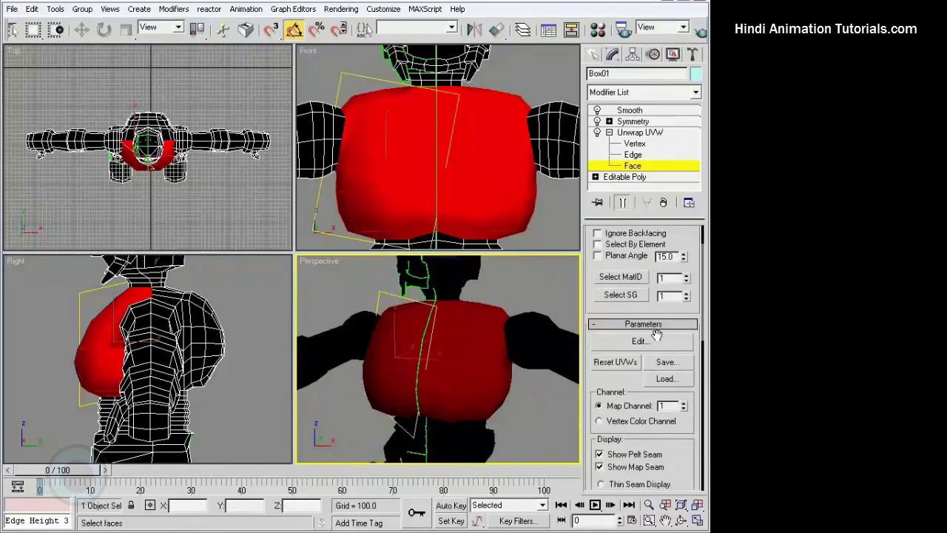
pyautogui.scroll(-5, 657, 336)
pyautogui.scroll(-3, 658, 344)
pyautogui.click(617, 411)
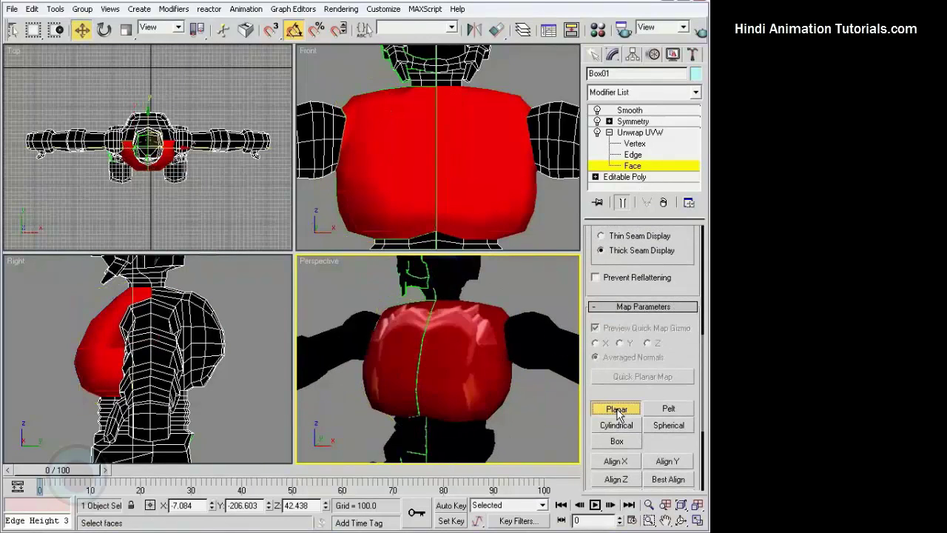
pyautogui.scroll(8, 688, 296)
pyautogui.click(640, 338)
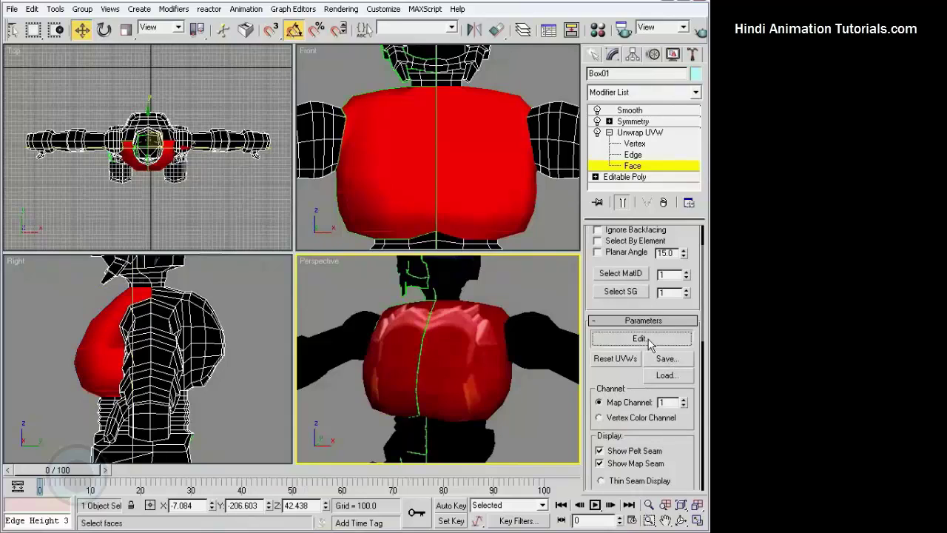
pyautogui.moveTo(342, 66); pyautogui.dragTo(335, 2)
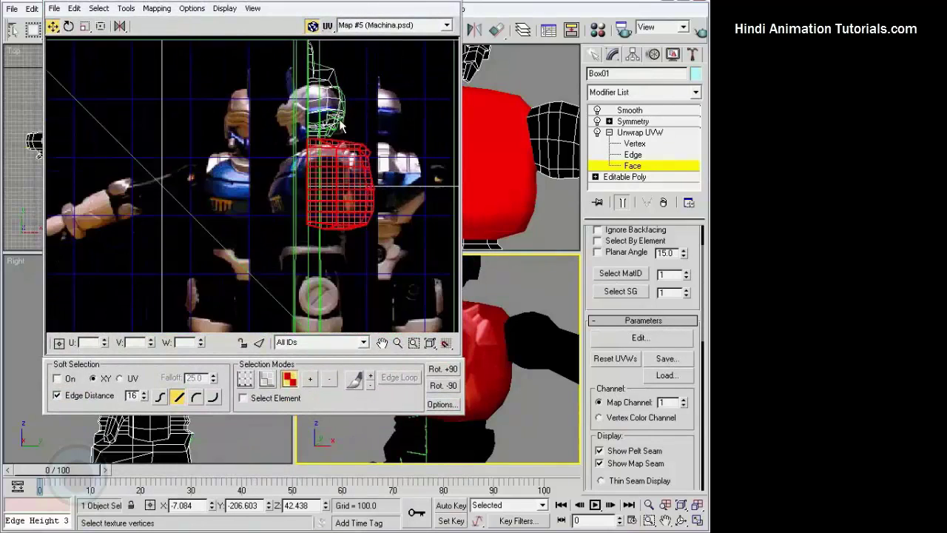
pyautogui.moveTo(326, 237); pyautogui.dragTo(316, 155, button='middle')
pyautogui.scroll(1, 325, 160)
pyautogui.scroll(1, 337, 165)
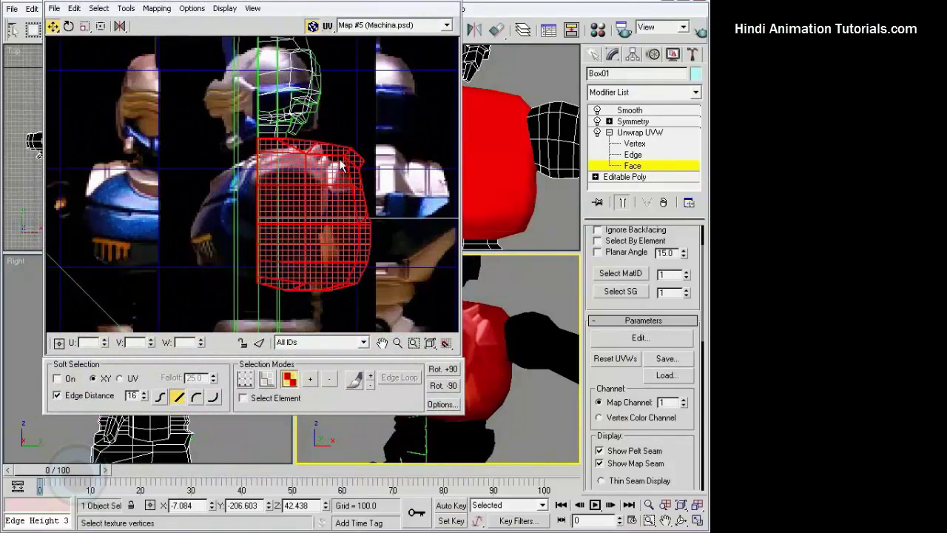
pyautogui.moveTo(551, 368); pyautogui.dragTo(542, 350, button='middle')
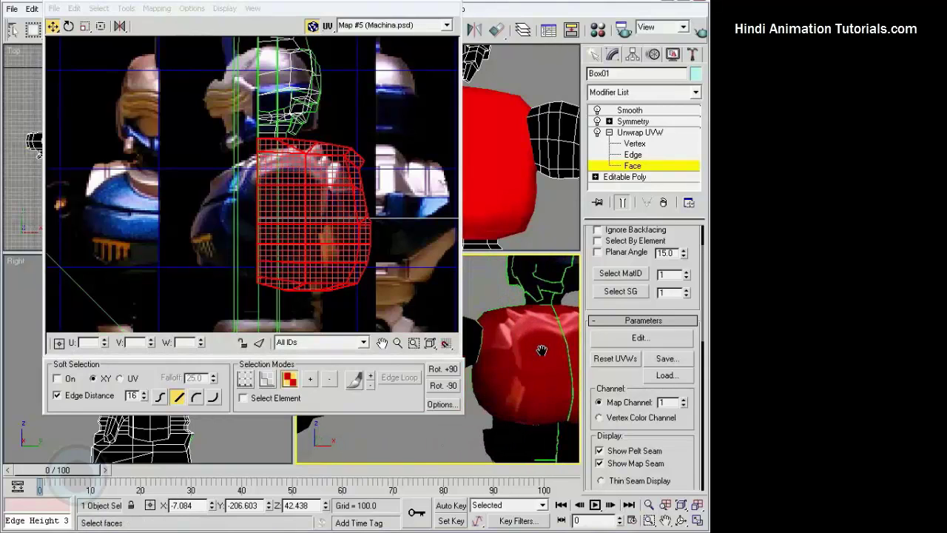
# Move the torso UV clusters up and left toward the texture's chest area.
pyautogui.click(406, 152)
pyautogui.scroll(-2, 363, 158)
pyautogui.scroll(-3, 377, 156)
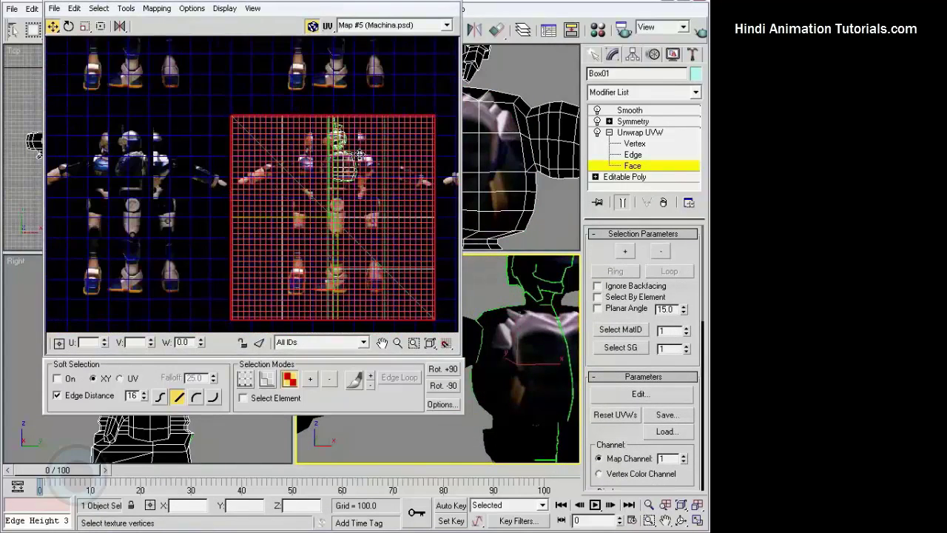
pyautogui.moveTo(392, 154); pyautogui.dragTo(344, 150, button='middle')
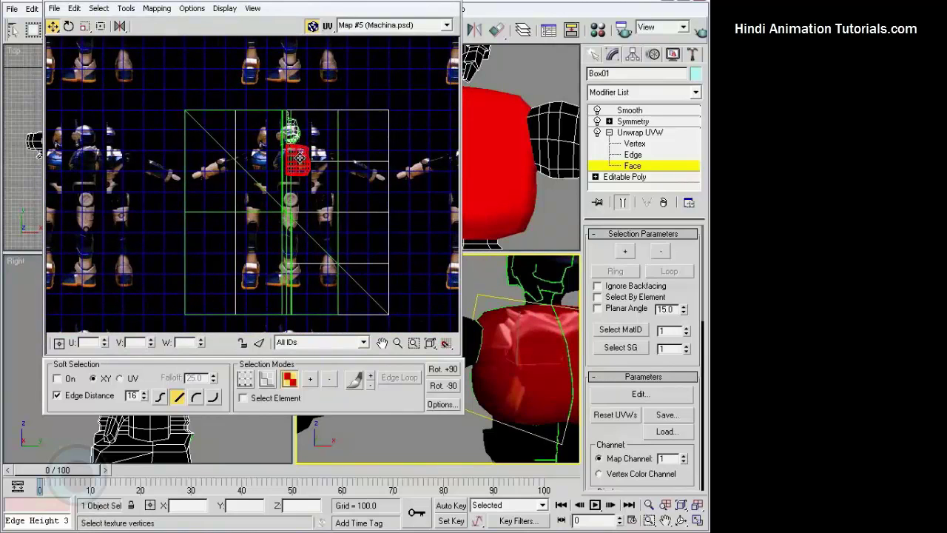
pyautogui.moveTo(299, 158); pyautogui.dragTo(324, 70)
pyautogui.click(238, 111)
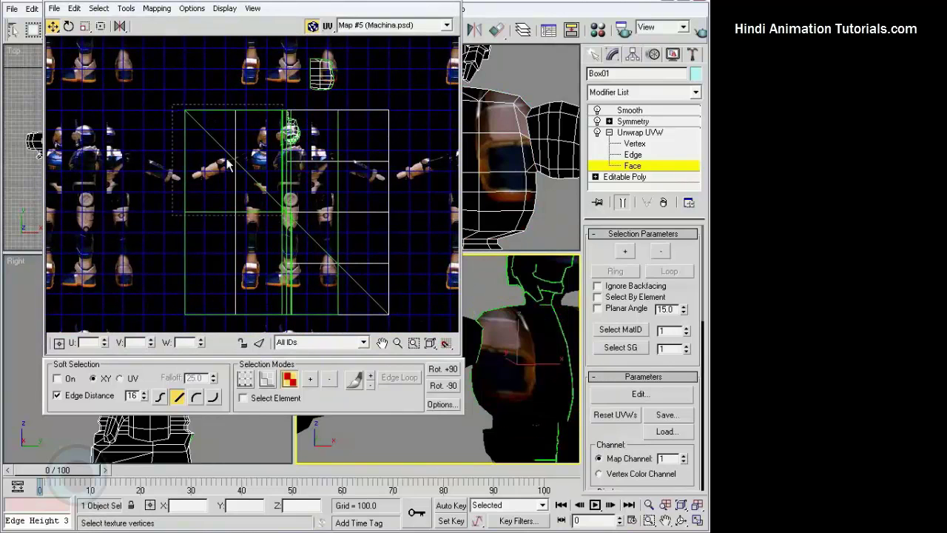
pyautogui.click(228, 166)
pyautogui.moveTo(328, 159); pyautogui.dragTo(73, 164)
pyautogui.click(250, 125)
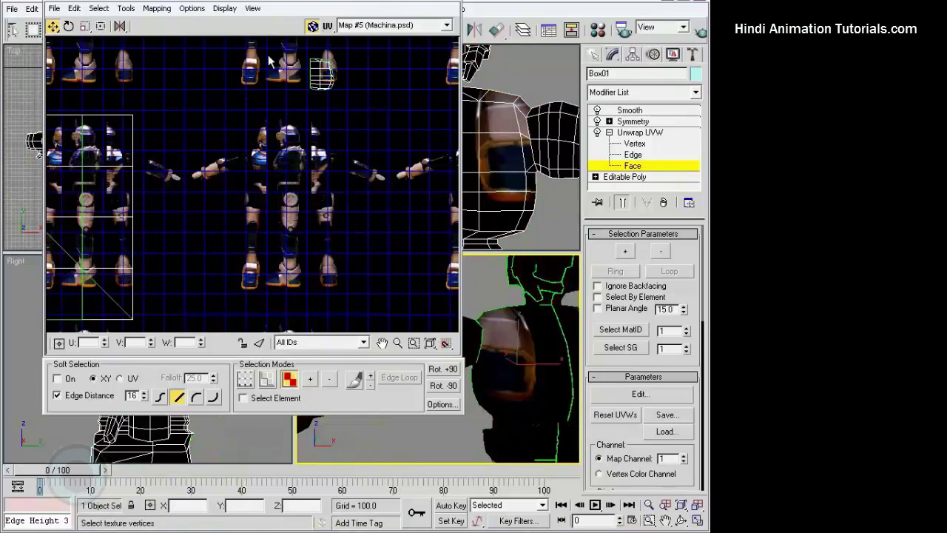
pyautogui.moveTo(322, 72); pyautogui.dragTo(274, 145)
pyautogui.scroll(5, 327, 180)
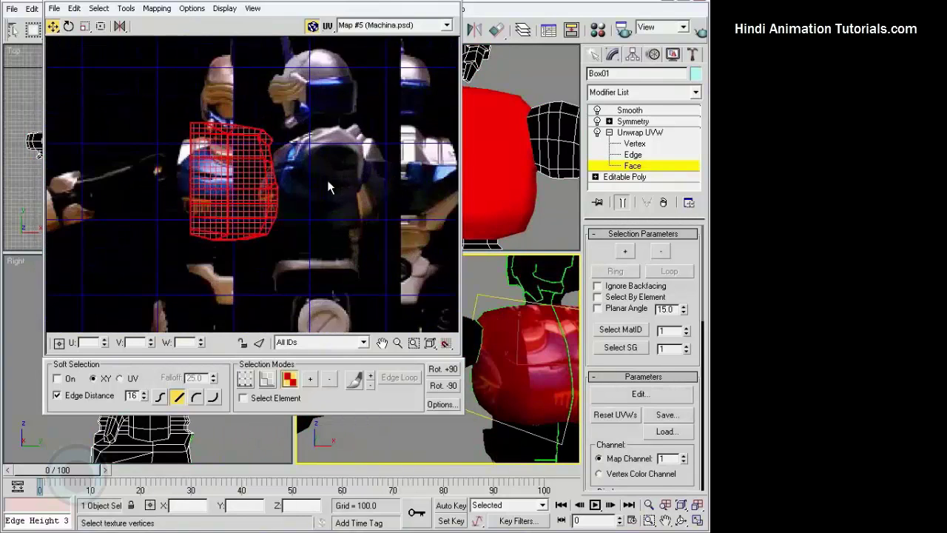
pyautogui.scroll(2, 321, 177)
pyautogui.scroll(-2, 228, 158)
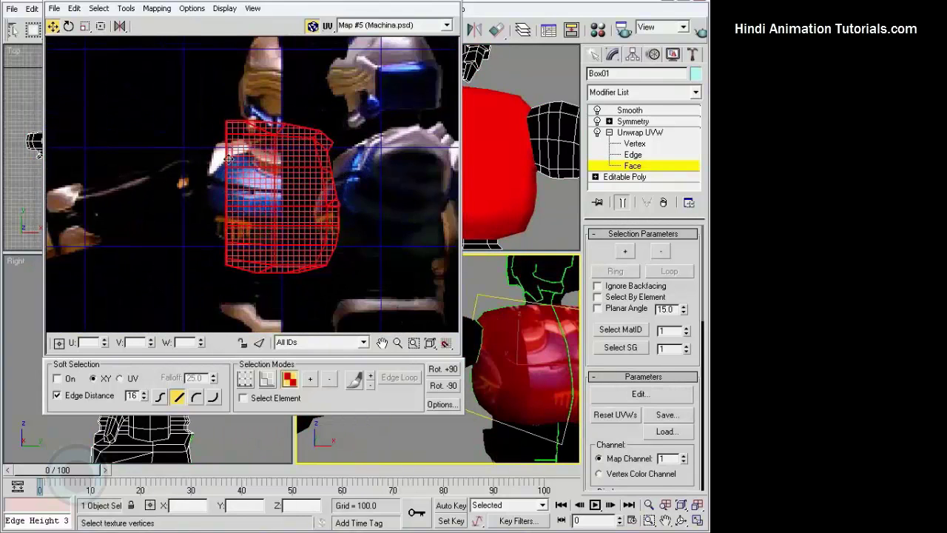
# Flip the torso UVs horizontally, then marquee-select the whole torso mesh and move it left.
pyautogui.click(122, 28)
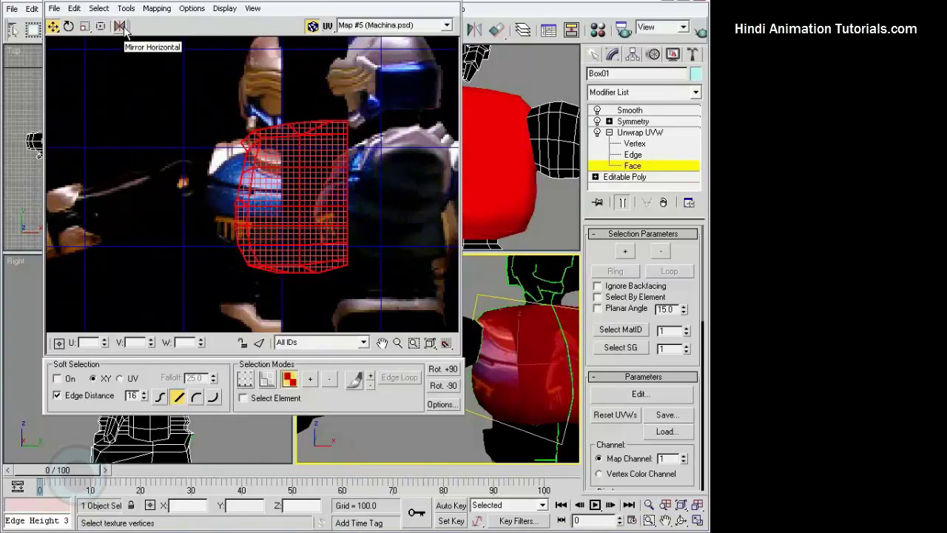
pyautogui.click(215, 158)
pyautogui.click(275, 214)
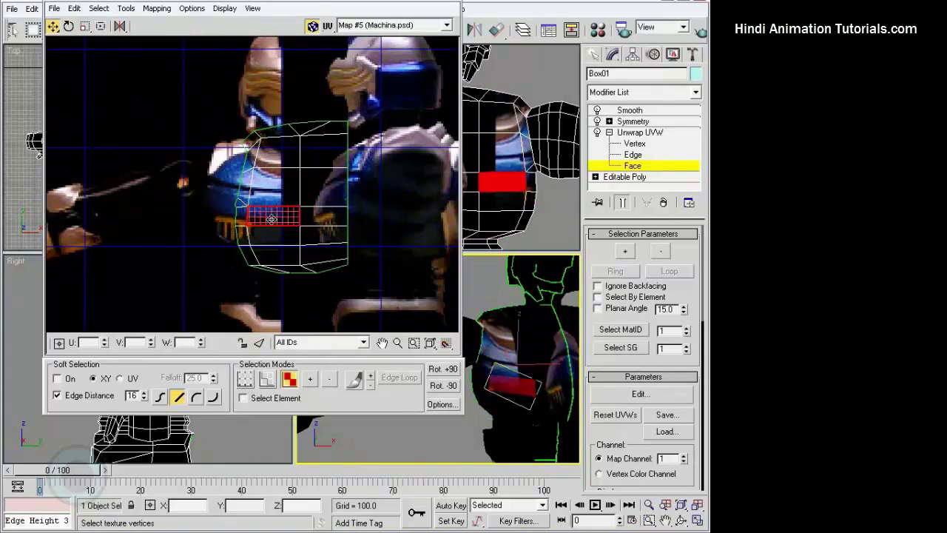
pyautogui.click(303, 125)
pyautogui.click(368, 186)
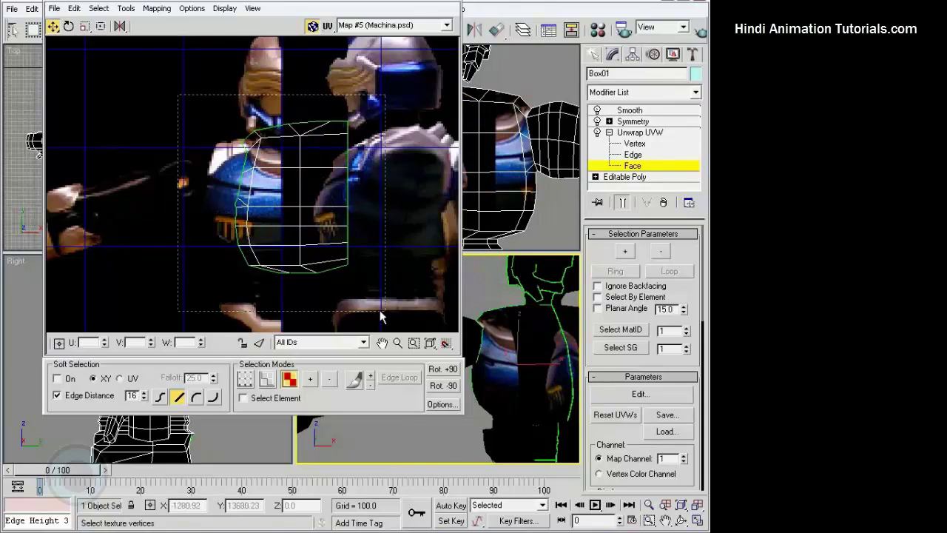
pyautogui.moveTo(178, 96); pyautogui.dragTo(379, 311)
pyautogui.moveTo(323, 176); pyautogui.dragTo(257, 180)
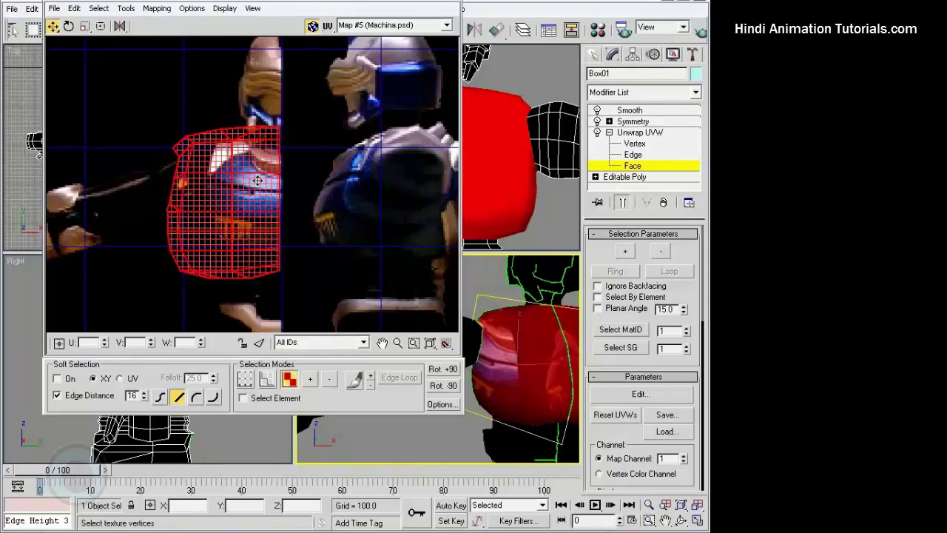
# Shrink the torso UVs with Freeform Mode and place them over the blue chest armour.
pyautogui.click(101, 26)
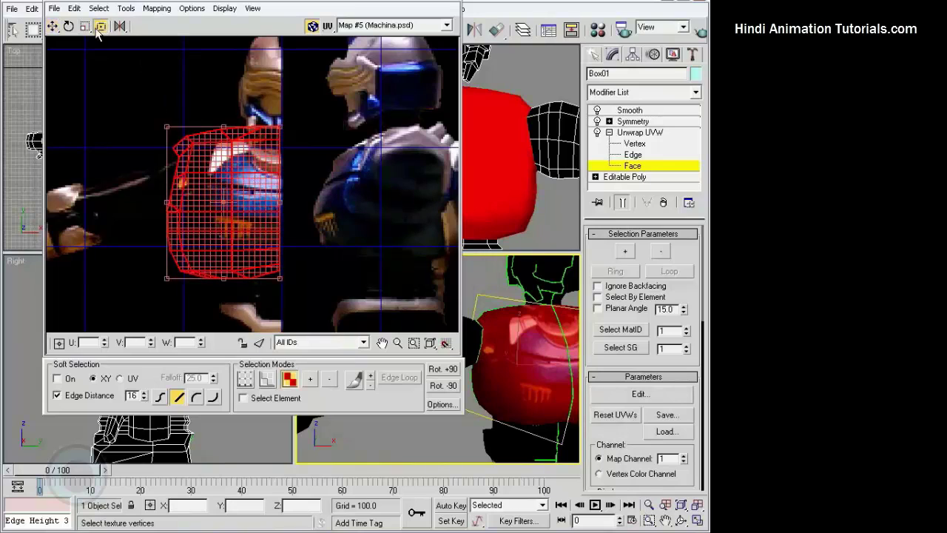
pyautogui.moveTo(169, 128); pyautogui.dragTo(214, 179)
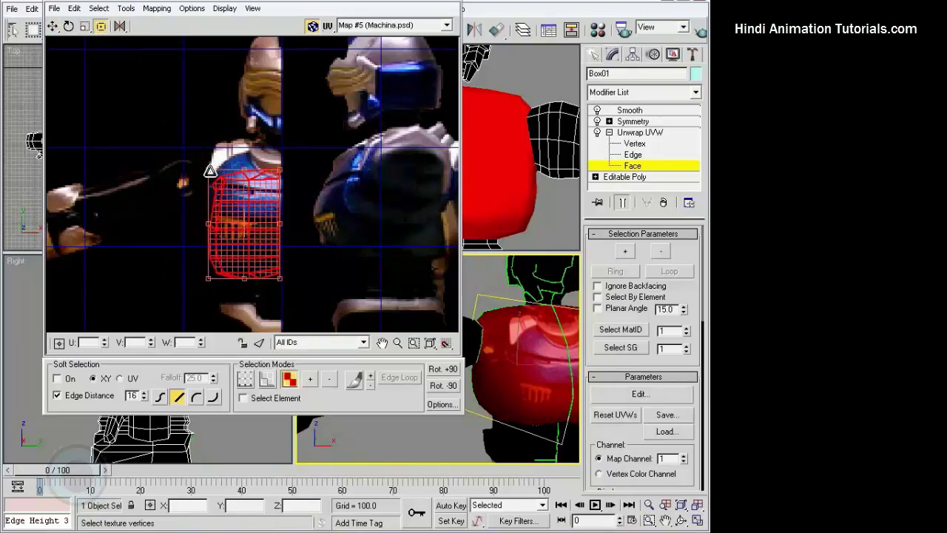
pyautogui.moveTo(262, 197); pyautogui.dragTo(259, 166)
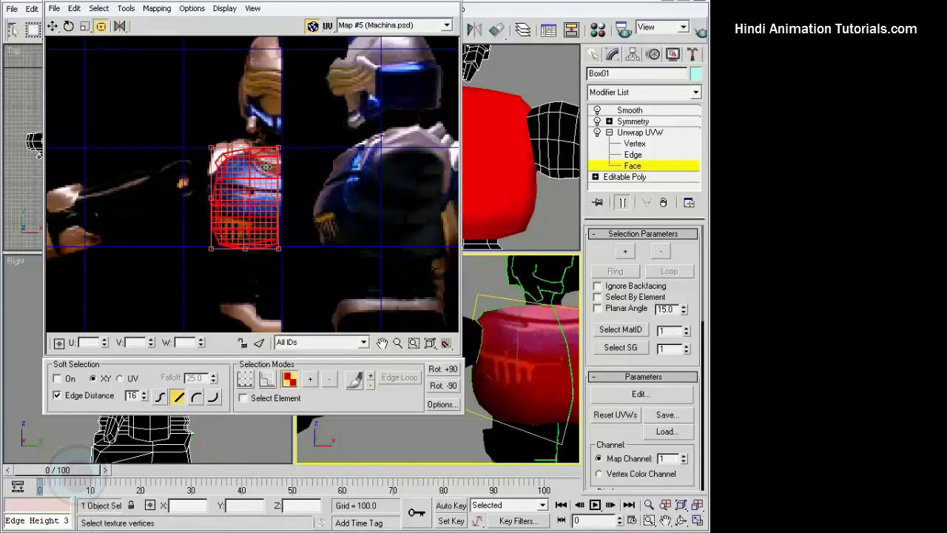
pyautogui.moveTo(279, 184); pyautogui.dragTo(296, 174, button='middle')
pyautogui.scroll(2, 296, 174)
pyautogui.scroll(2, 288, 171)
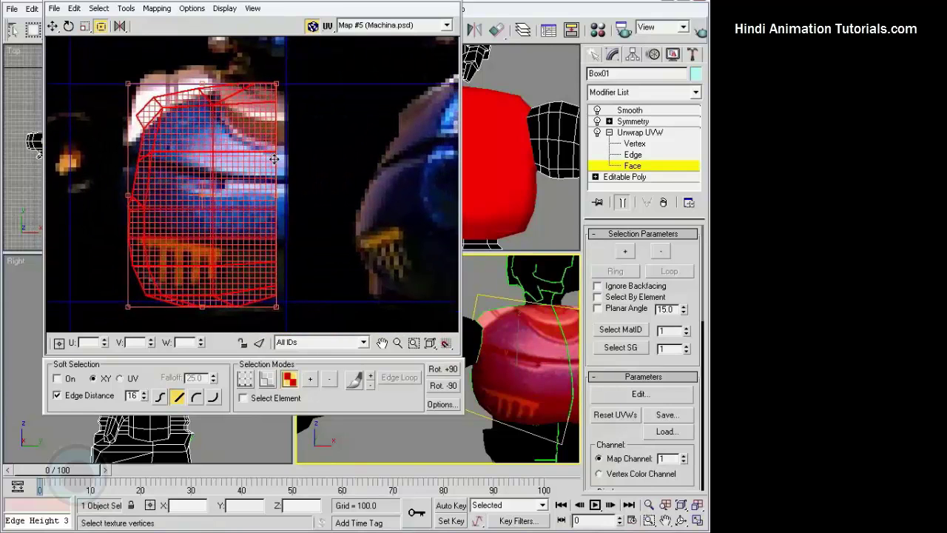
pyautogui.moveTo(255, 144); pyautogui.dragTo(260, 158)
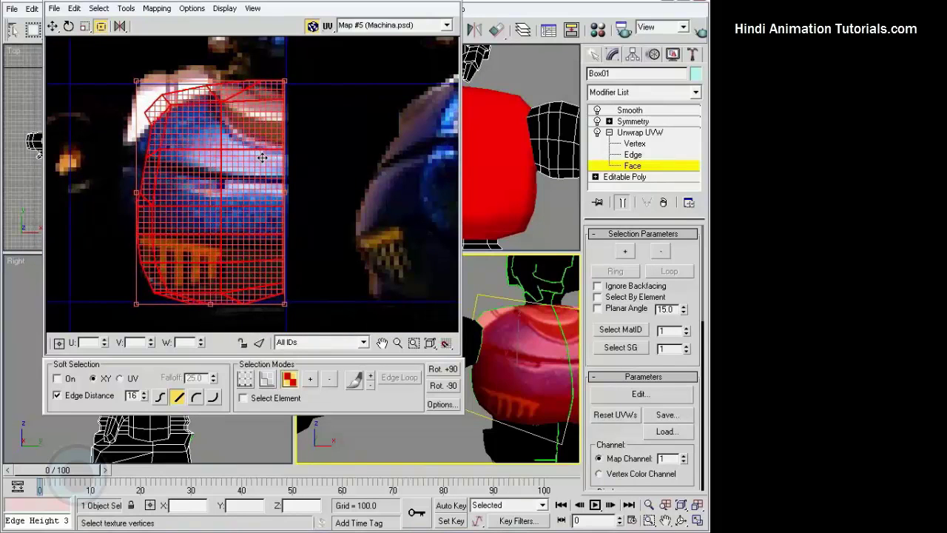
pyautogui.click(109, 70)
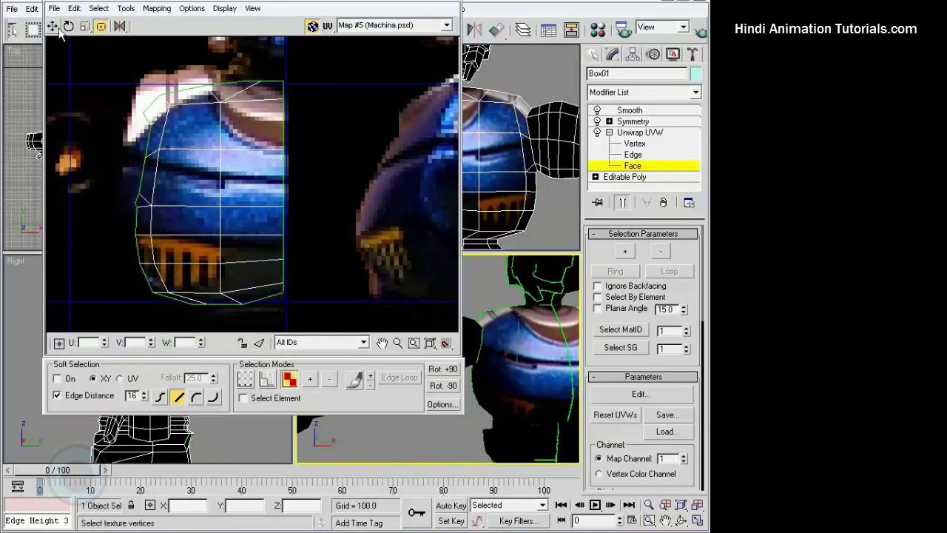
# In Vertex mode, pull the top-left torso UVs up to the shoulder and a lower-left vertex to the armour edge.
pyautogui.press('1')
pyautogui.moveTo(118, 83); pyautogui.dragTo(182, 139)
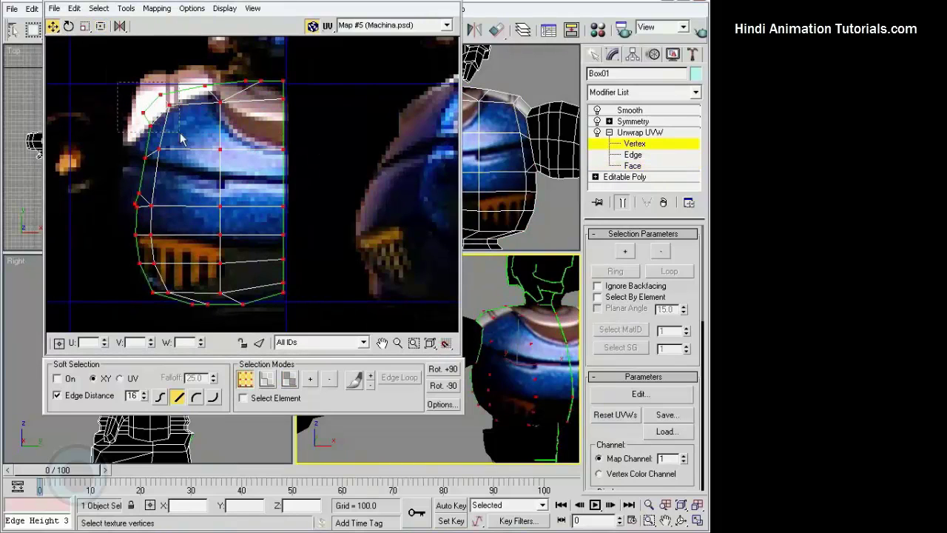
pyautogui.moveTo(160, 92); pyautogui.dragTo(153, 68)
pyautogui.moveTo(153, 68); pyautogui.dragTo(192, 96, button='middle')
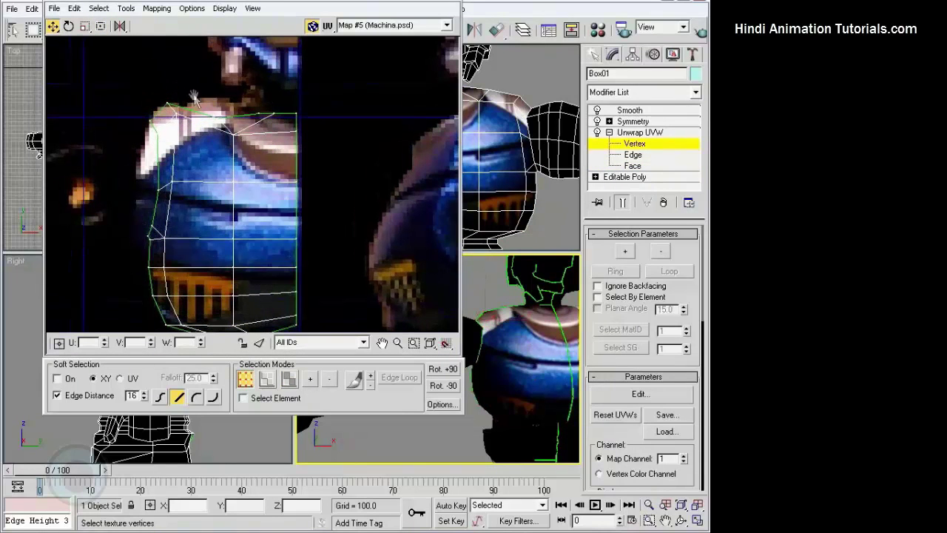
pyautogui.keyDown('alt'); pyautogui.moveTo(518, 355); pyautogui.dragTo(548, 355, button='middle'); pyautogui.keyUp('alt')
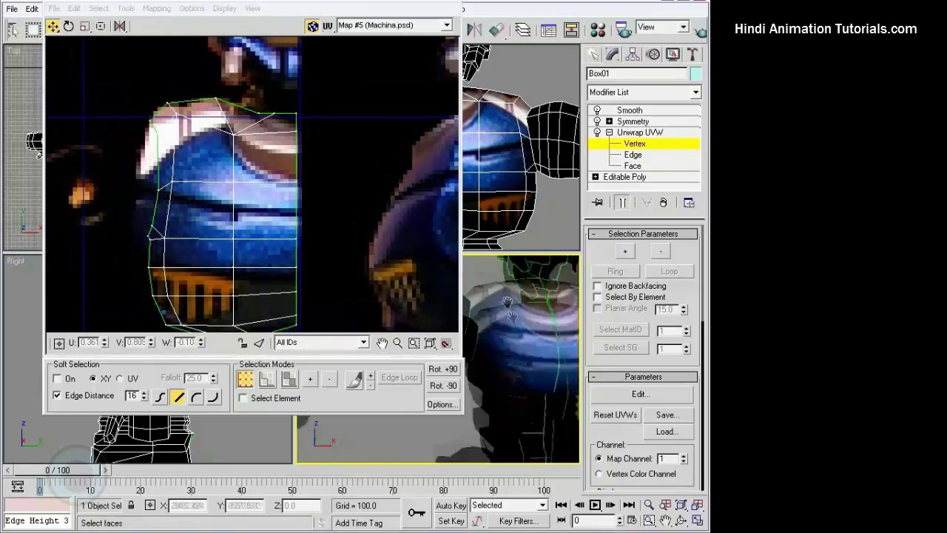
pyautogui.moveTo(194, 238)
pyautogui.mouseDown(button='middle')
pyautogui.moveTo(184, 251)
pyautogui.moveTo(207, 221)
pyautogui.mouseUp(button='middle')
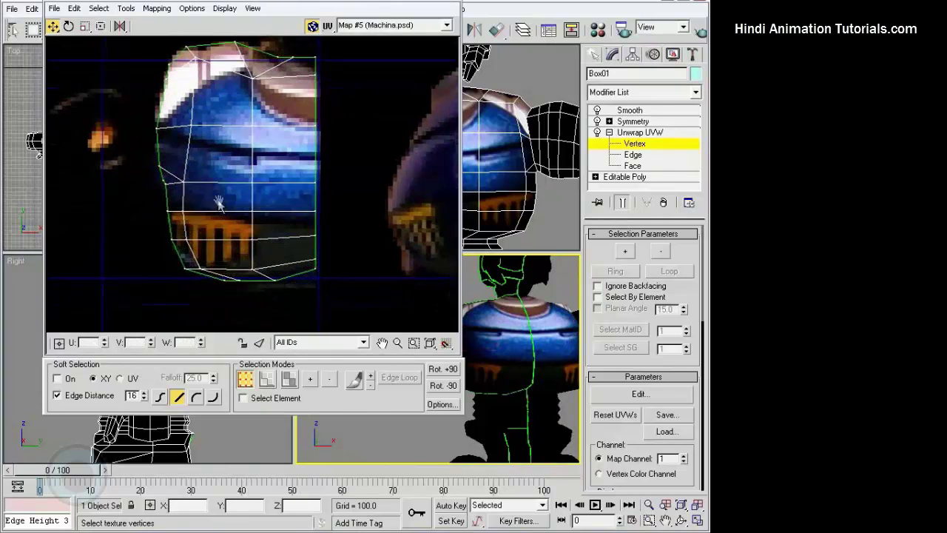
pyautogui.moveTo(168, 210); pyautogui.dragTo(163, 183, button='middle')
pyautogui.keyDown('alt'); pyautogui.moveTo(518, 348); pyautogui.dragTo(548, 310, button='middle'); pyautogui.keyUp('alt')
pyautogui.scroll(2, 177, 229)
pyautogui.click(189, 283)
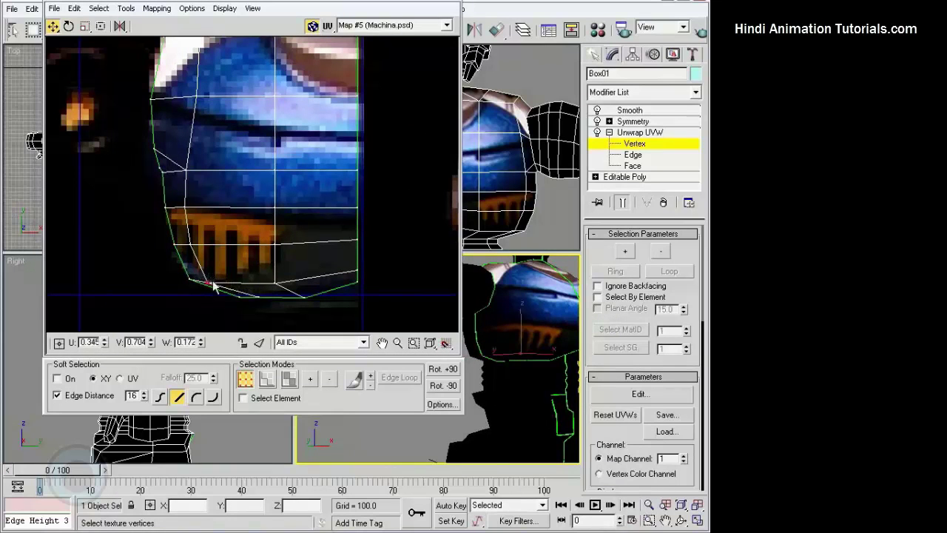
pyautogui.moveTo(213, 287); pyautogui.dragTo(217, 276)
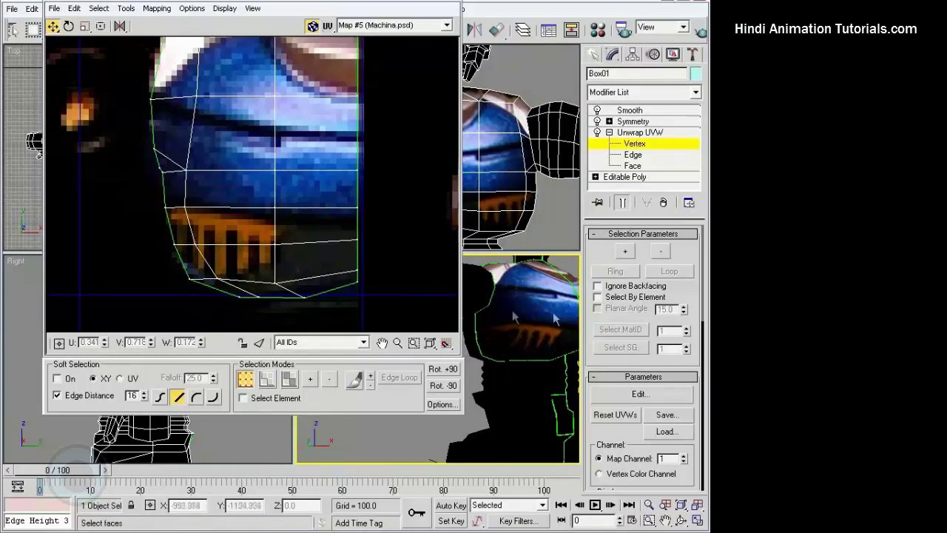
pyautogui.moveTo(518, 318)
pyautogui.keyDown('alt'); pyautogui.mouseDown(button='middle')
pyautogui.moveTo(444, 321)
pyautogui.moveTo(498, 323)
pyautogui.mouseUp(button='middle'); pyautogui.keyUp('alt')
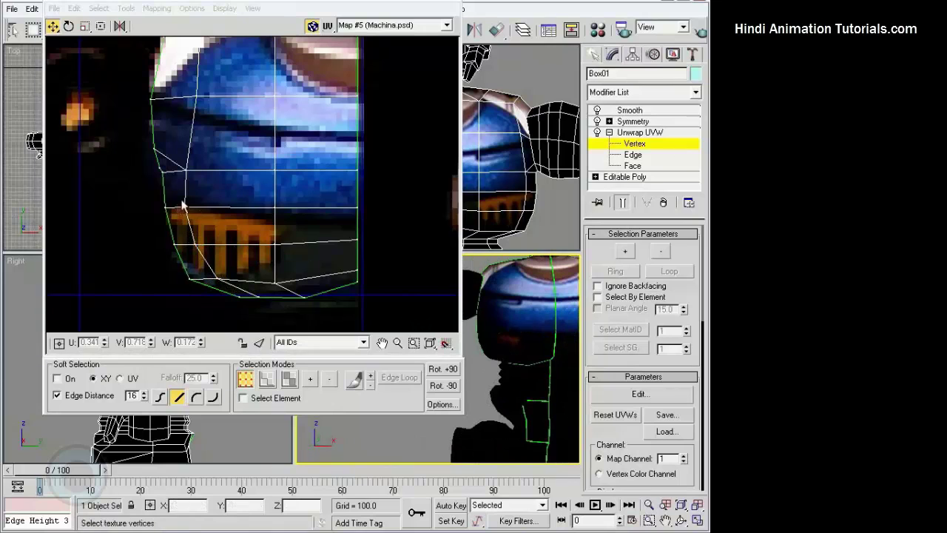
# Adjust the left-edge and orange-vent UV vertices so the outline follows the armour's lower band.
pyautogui.moveTo(179, 202); pyautogui.dragTo(222, 285)
pyautogui.moveTo(184, 211); pyautogui.dragTo(205, 210)
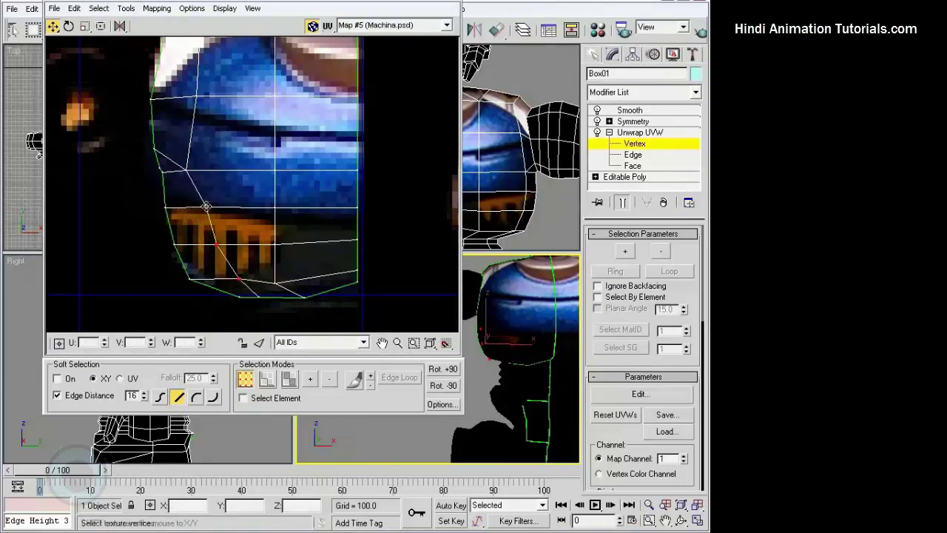
pyautogui.keyDown('alt'); pyautogui.moveTo(518, 355); pyautogui.dragTo(488, 357, button='middle'); pyautogui.keyUp('alt')
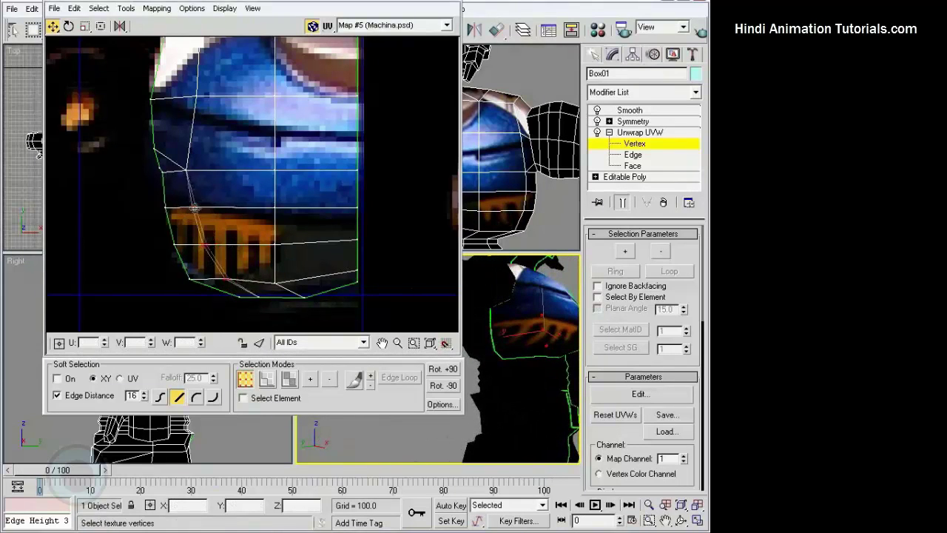
pyautogui.moveTo(205, 208)
pyautogui.mouseDown()
pyautogui.moveTo(178, 208)
pyautogui.moveTo(190, 280)
pyautogui.mouseUp()
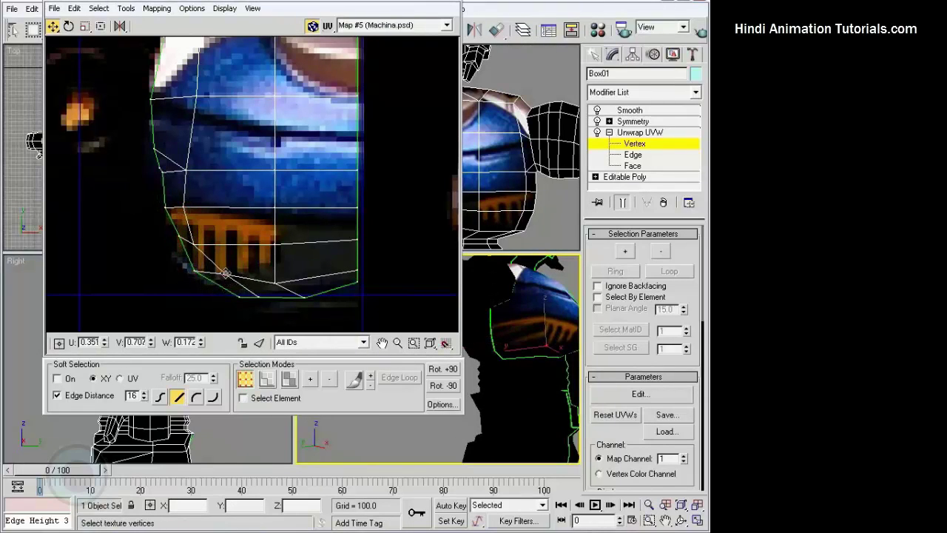
pyautogui.click(182, 246)
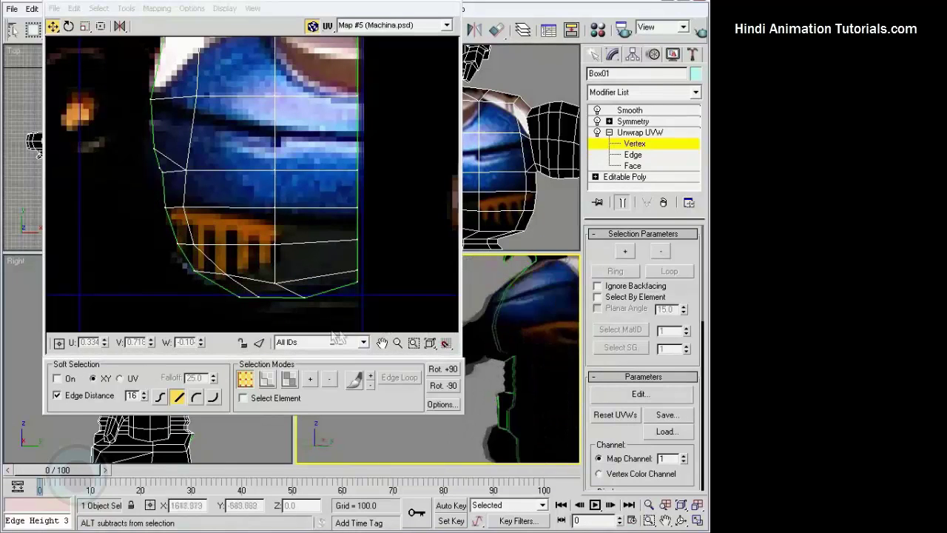
pyautogui.moveTo(197, 258); pyautogui.dragTo(197, 279, button='middle')
pyautogui.click(183, 232)
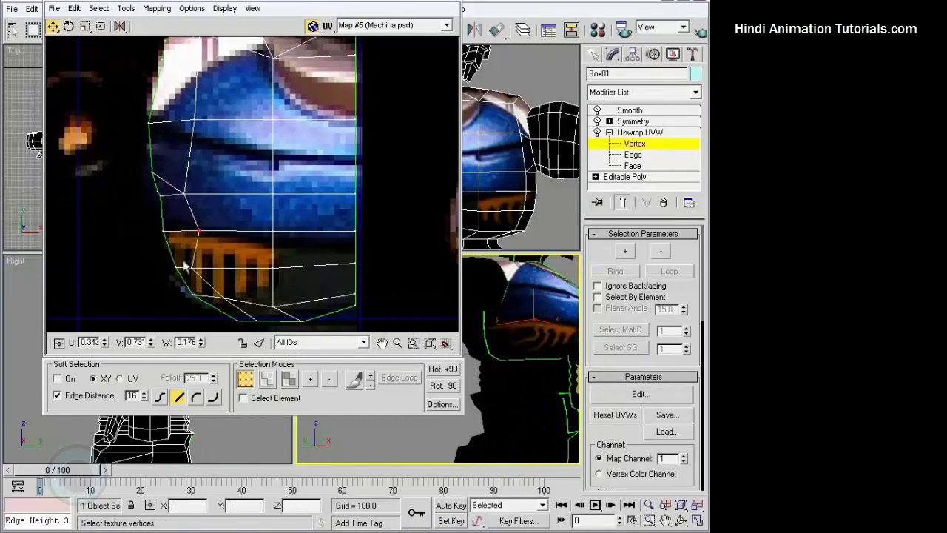
pyautogui.click(206, 268)
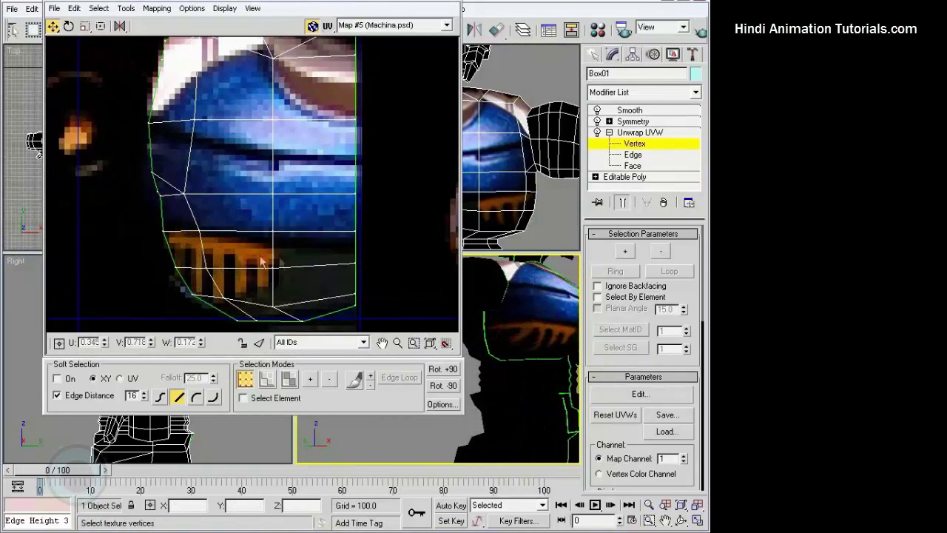
pyautogui.moveTo(270, 298); pyautogui.dragTo(278, 300)
pyautogui.click(228, 279)
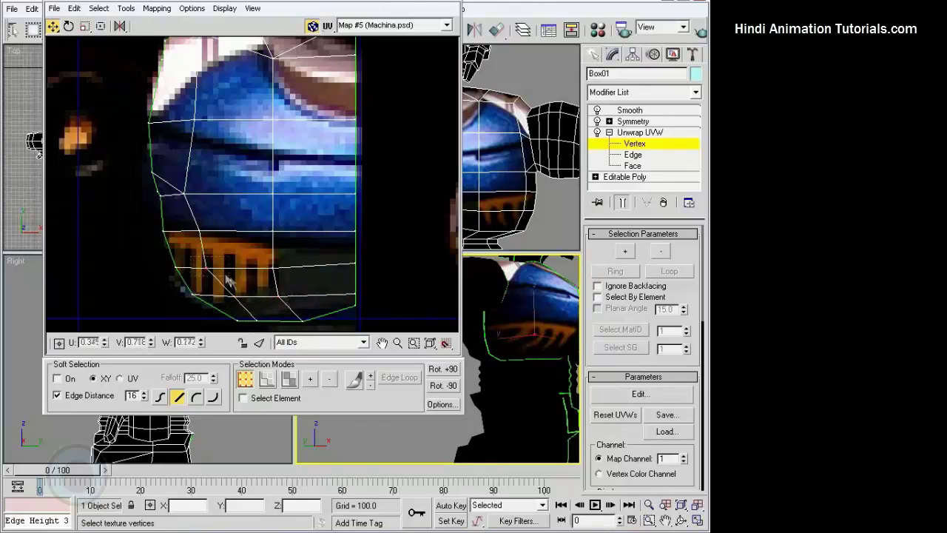
pyautogui.click(242, 263)
pyautogui.moveTo(182, 194); pyautogui.dragTo(198, 194)
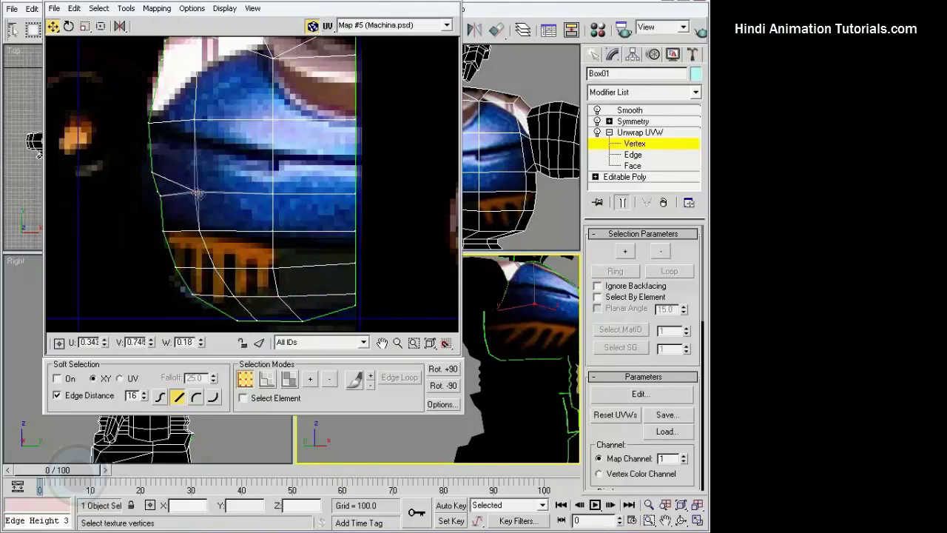
pyautogui.moveTo(193, 52); pyautogui.dragTo(192, 141, button='middle')
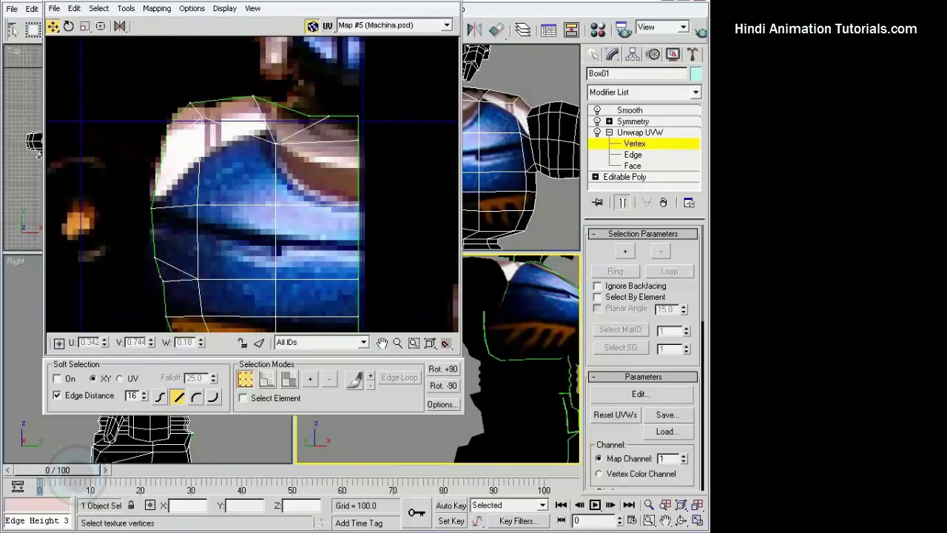
# Select the vent-area vertices and the right column of torso UV vertices.
pyautogui.scroll(-2, 539, 279)
pyautogui.scroll(-3, 539, 279)
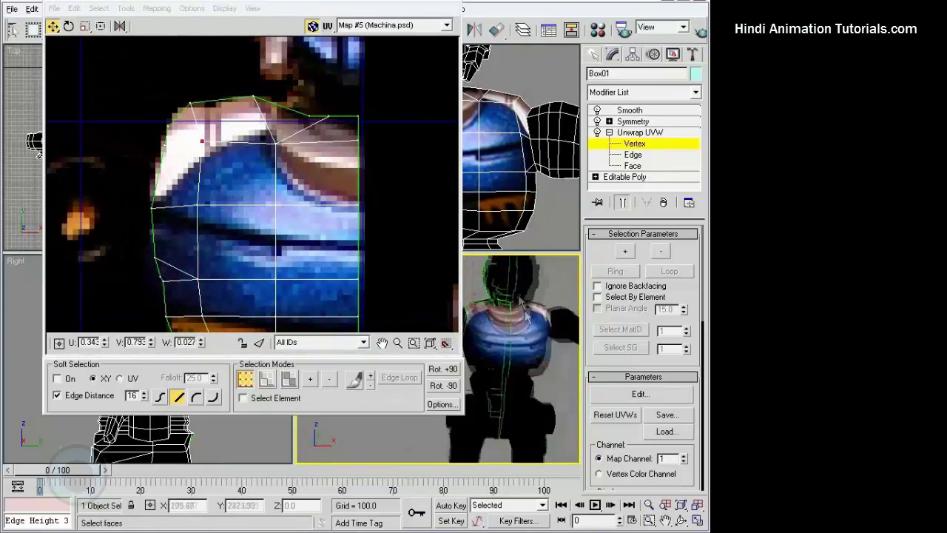
pyautogui.scroll(-2, 538, 280)
pyautogui.moveTo(236, 326); pyautogui.dragTo(242, 281, button='middle')
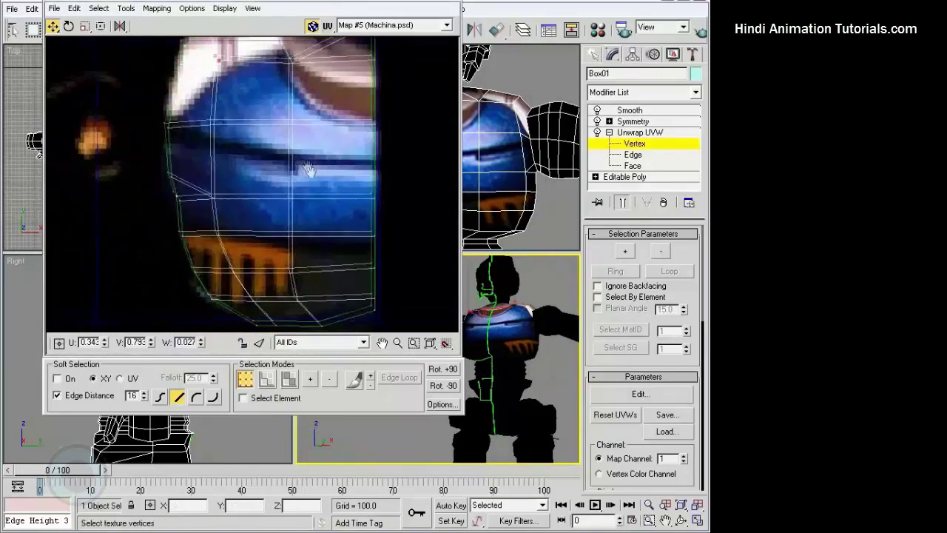
pyautogui.moveTo(239, 275)
pyautogui.keyDown('ctrl'); pyautogui.mouseDown()
pyautogui.moveTo(196, 199)
pyautogui.moveTo(243, 189)
pyautogui.mouseUp(); pyautogui.keyUp('ctrl')
pyautogui.scroll(2, 564, 333)
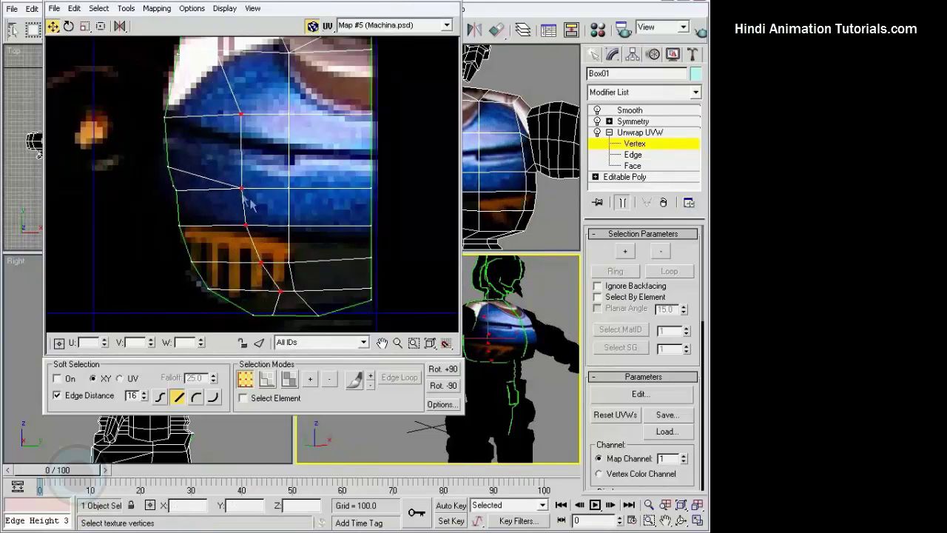
pyautogui.keyDown('alt'); pyautogui.moveTo(532, 372); pyautogui.dragTo(511, 363, button='middle'); pyautogui.keyUp('alt')
pyautogui.moveTo(355, 185); pyautogui.dragTo(312, 158, button='middle')
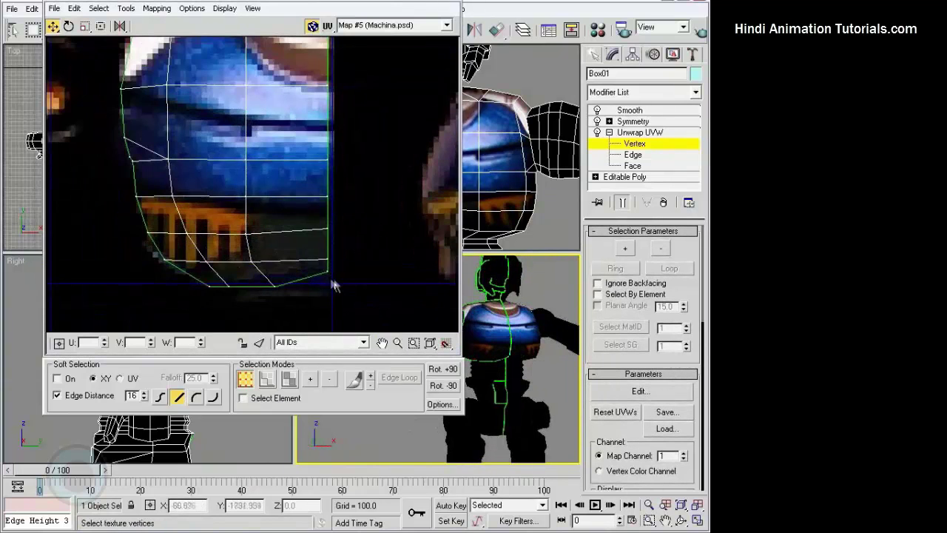
pyautogui.moveTo(340, 281); pyautogui.dragTo(315, 139)
pyautogui.moveTo(314, 138); pyautogui.dragTo(317, 249, button='middle')
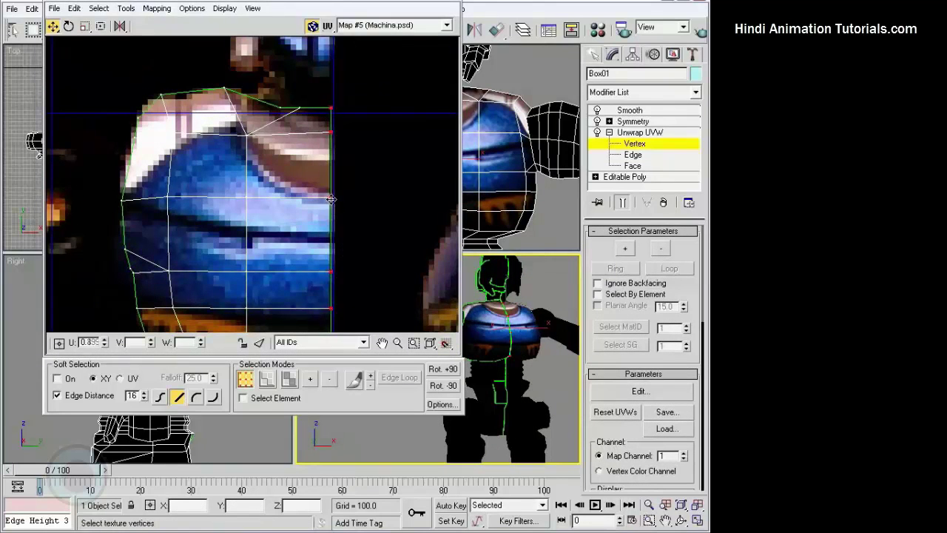
# Pull the selected vertices down to the chest-plate edge, nudge a chest vertex, and check the Perspective view.
pyautogui.scroll(2, 330, 199)
pyautogui.moveTo(330, 199); pyautogui.dragTo(356, 237, button='middle')
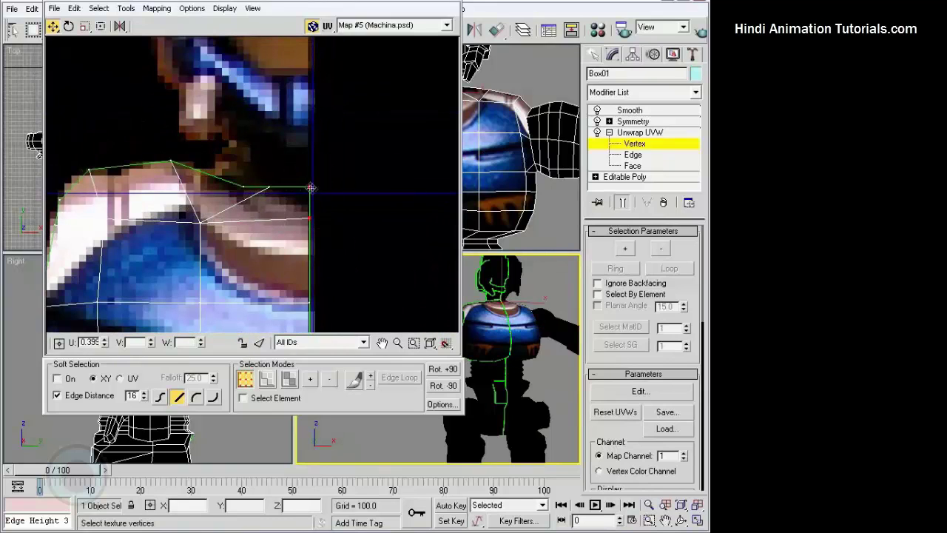
pyautogui.moveTo(311, 188)
pyautogui.mouseDown()
pyautogui.moveTo(309, 200)
pyautogui.moveTo(271, 198)
pyautogui.mouseUp()
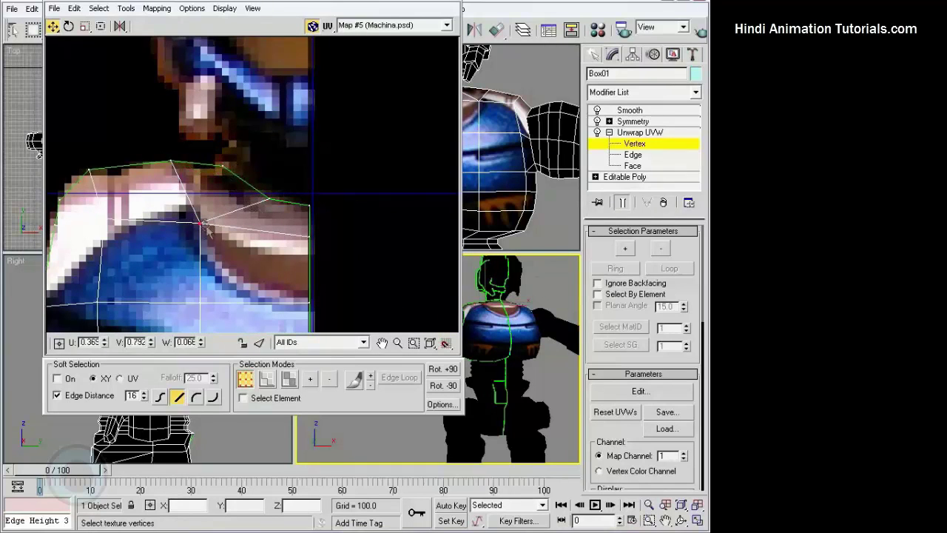
pyautogui.moveTo(206, 225); pyautogui.dragTo(206, 239)
pyautogui.scroll(3, 518, 355)
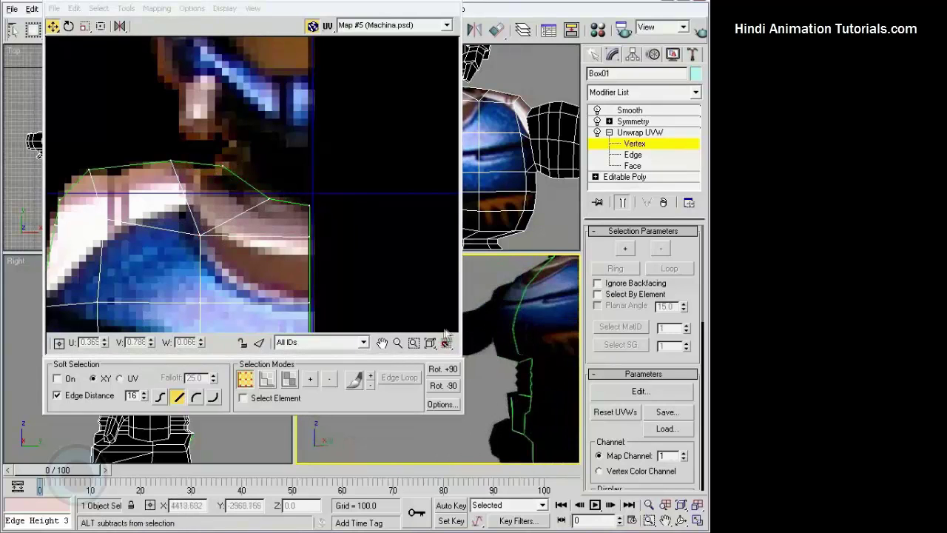
pyautogui.scroll(-2, 261, 194)
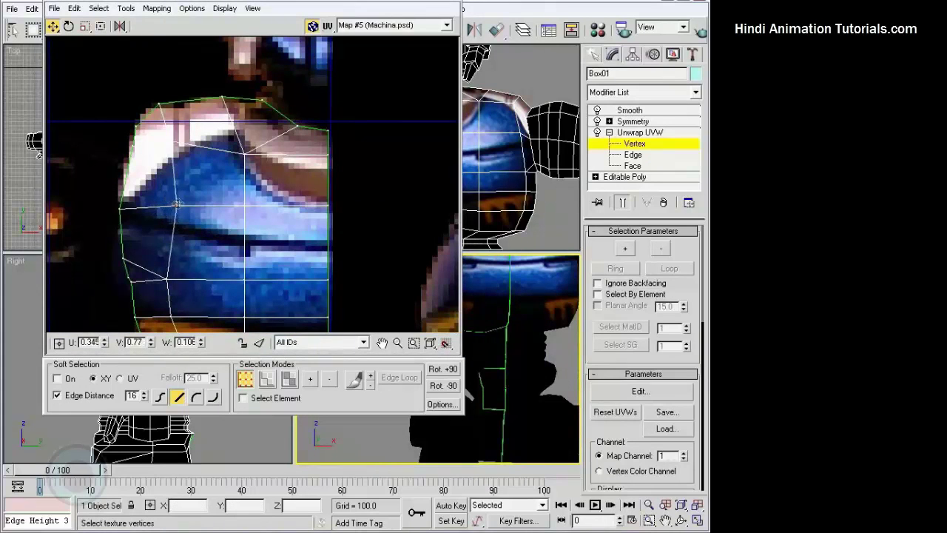
pyautogui.moveTo(177, 202); pyautogui.dragTo(179, 201)
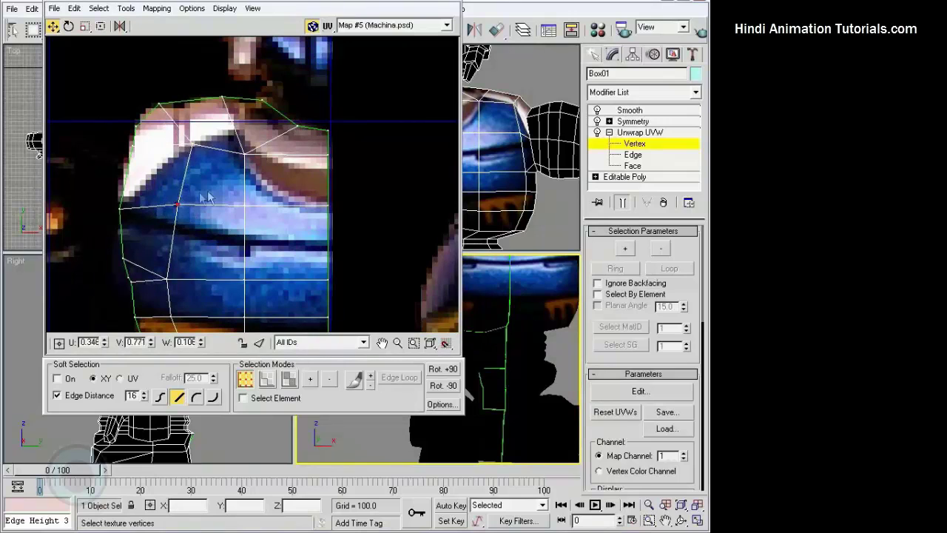
pyautogui.scroll(-3, 518, 340)
pyautogui.keyDown('alt'); pyautogui.moveTo(520, 336); pyautogui.dragTo(509, 355, button='middle'); pyautogui.keyUp('alt')
pyautogui.scroll(3, 509, 355)
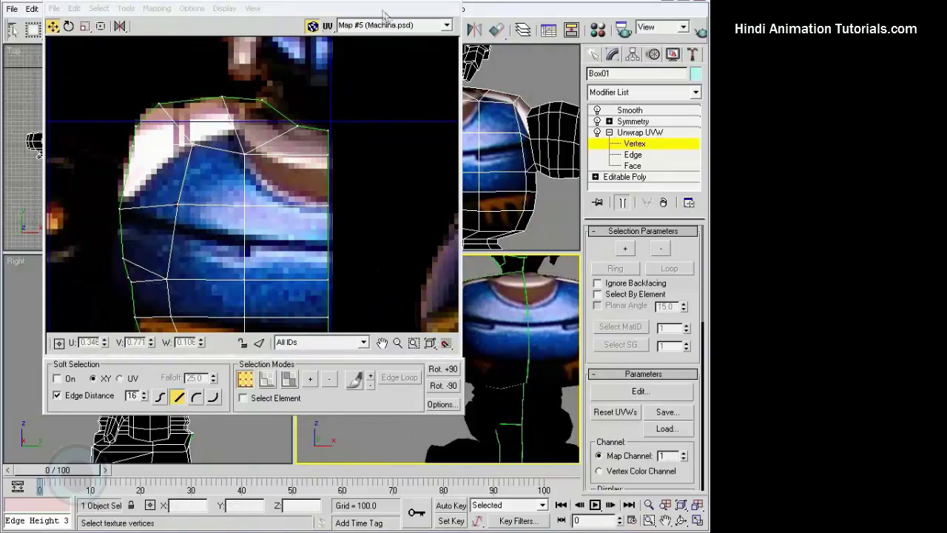
# Reopen the robot's torso faces in the UV editor at vertex level.
pyautogui.click(432, 59)
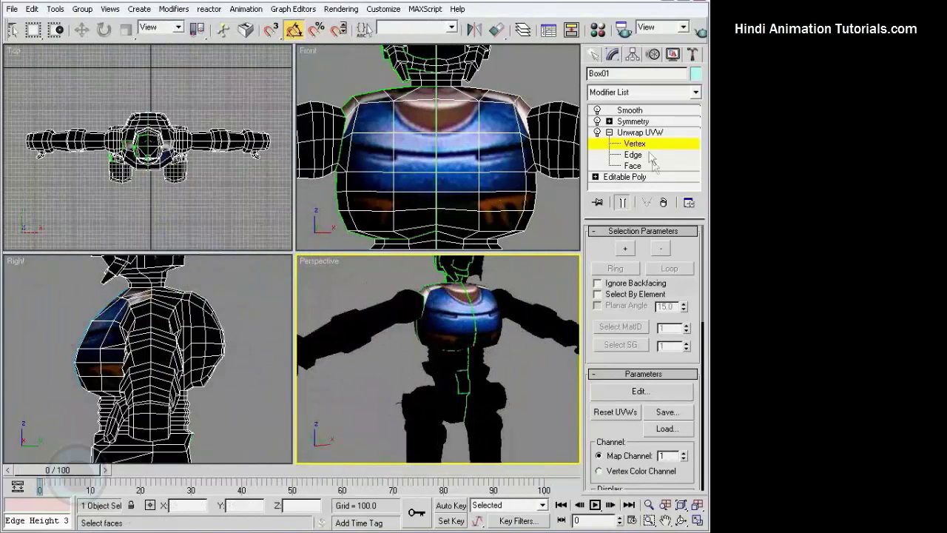
pyautogui.click(640, 132)
pyautogui.click(528, 340)
pyautogui.moveTo(528, 340)
pyautogui.keyDown('alt'); pyautogui.mouseDown(button='middle')
pyautogui.moveTo(476, 333)
pyautogui.moveTo(519, 348)
pyautogui.mouseUp(button='middle'); pyautogui.keyUp('alt')
pyautogui.click(519, 348)
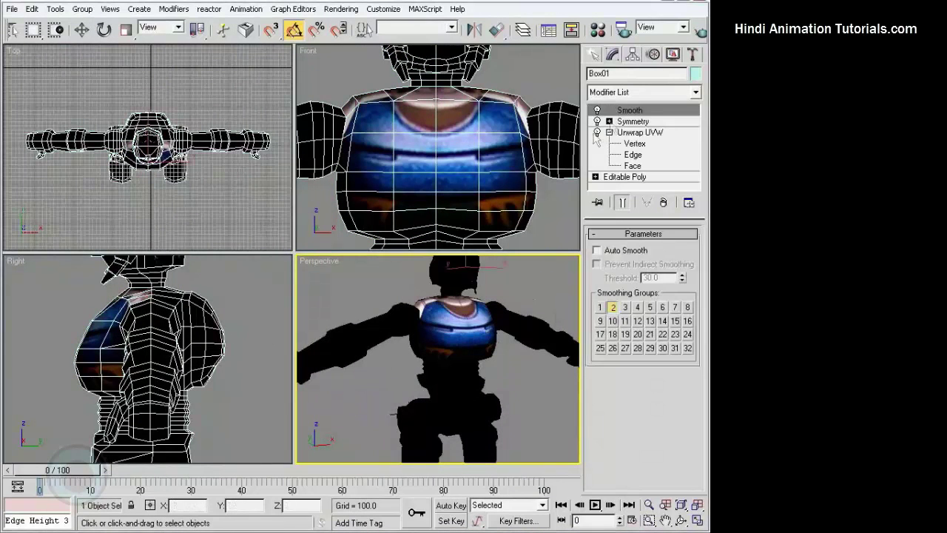
pyautogui.click(632, 166)
pyautogui.click(638, 390)
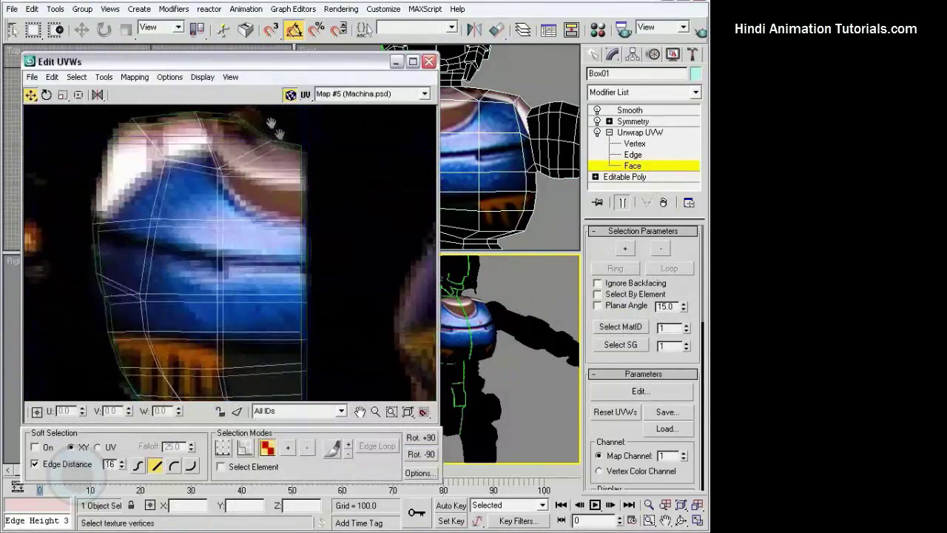
pyautogui.scroll(-3, 269, 125)
pyautogui.press('1')
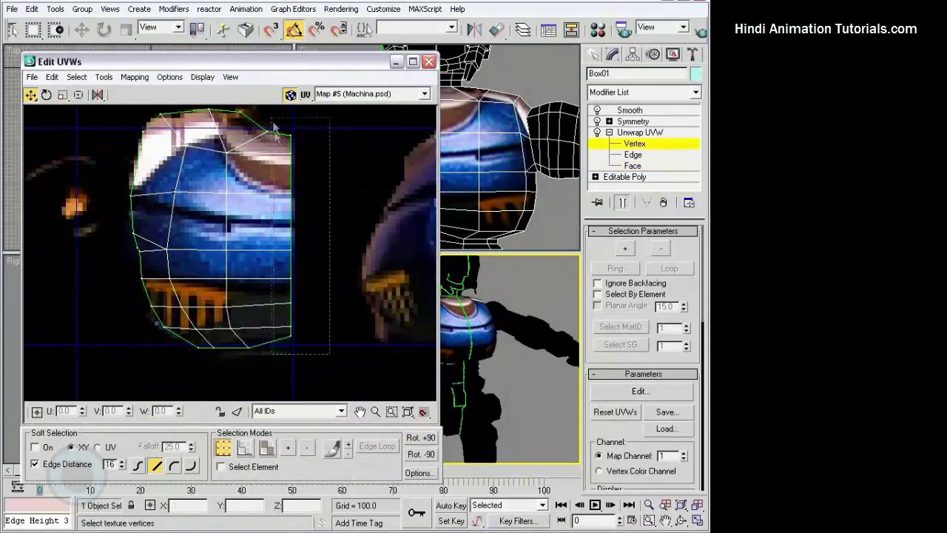
# Pull the torso shell's left-edge vertices outward over the chest artwork.
pyautogui.moveTo(299, 131)
pyautogui.mouseDown()
pyautogui.moveTo(268, 345)
pyautogui.moveTo(288, 136)
pyautogui.mouseUp()
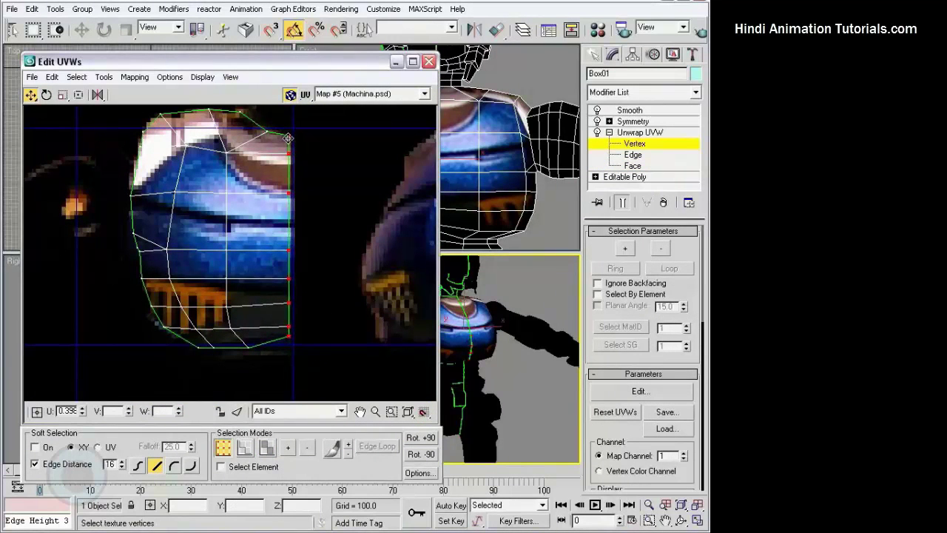
pyautogui.scroll(5, 486, 324)
pyautogui.moveTo(486, 323)
pyautogui.keyDown('alt'); pyautogui.mouseDown(button='middle')
pyautogui.moveTo(530, 337)
pyautogui.moveTo(518, 333)
pyautogui.mouseUp(button='middle'); pyautogui.keyUp('alt')
pyautogui.scroll(2, 214, 241)
pyautogui.scroll(2, 208, 255)
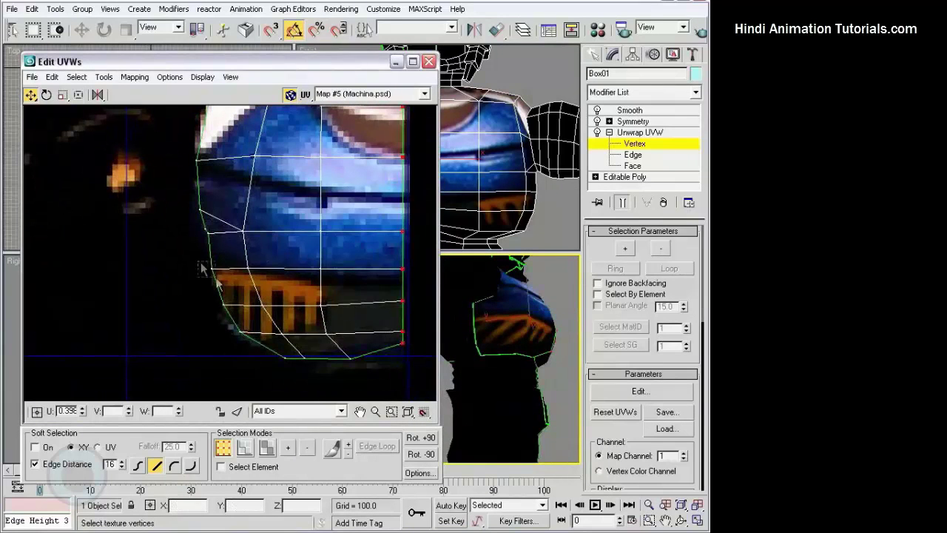
pyautogui.moveTo(200, 263)
pyautogui.mouseDown()
pyautogui.moveTo(224, 332)
pyautogui.moveTo(255, 358)
pyautogui.mouseUp()
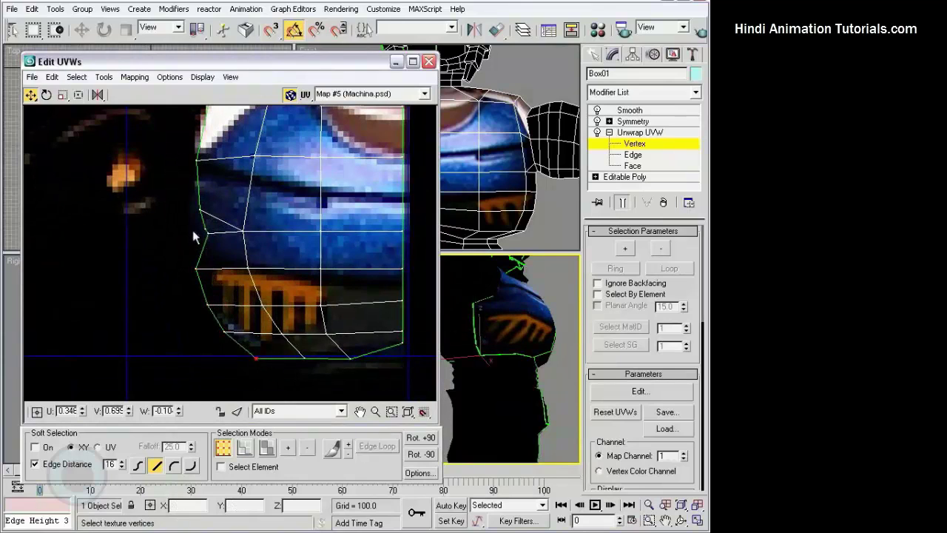
pyautogui.moveTo(206, 234); pyautogui.dragTo(196, 234)
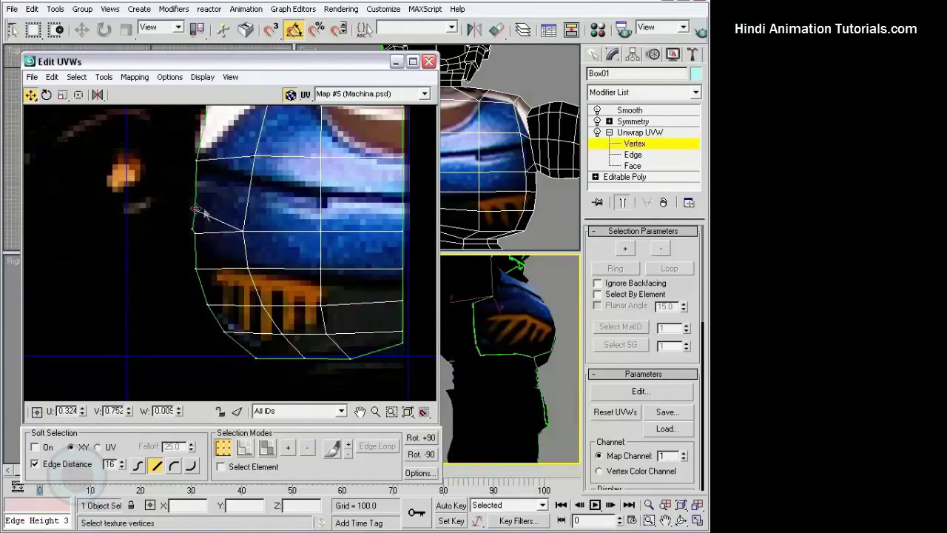
# Move the four diagonal lower-edge vertices left to follow the chest armour.
pyautogui.click(243, 232)
pyautogui.keyDown('ctrl'); pyautogui.click(247, 267); pyautogui.keyUp('ctrl')
pyautogui.keyDown('ctrl'); pyautogui.click(263, 306); pyautogui.keyUp('ctrl')
pyautogui.keyDown('ctrl'); pyautogui.click(282, 337); pyautogui.keyUp('ctrl')
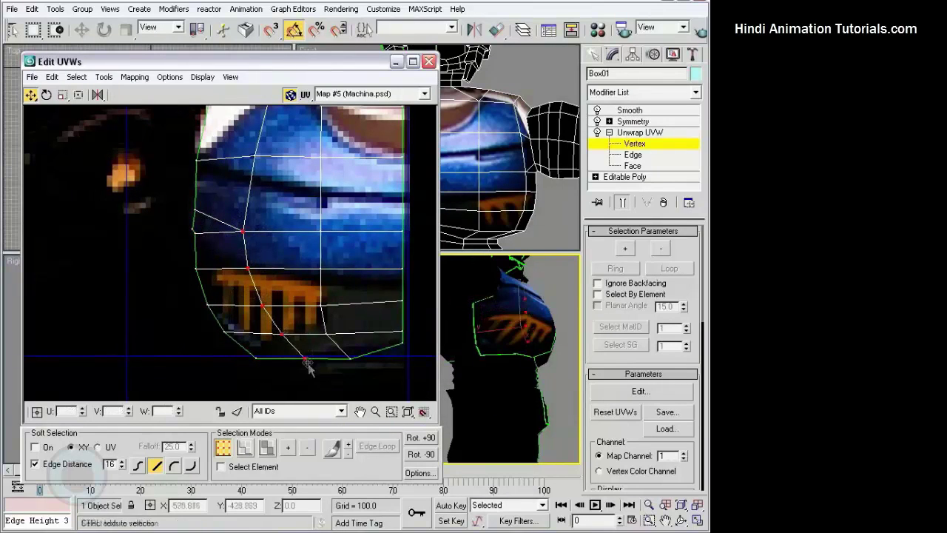
pyautogui.moveTo(281, 337); pyautogui.dragTo(254, 335)
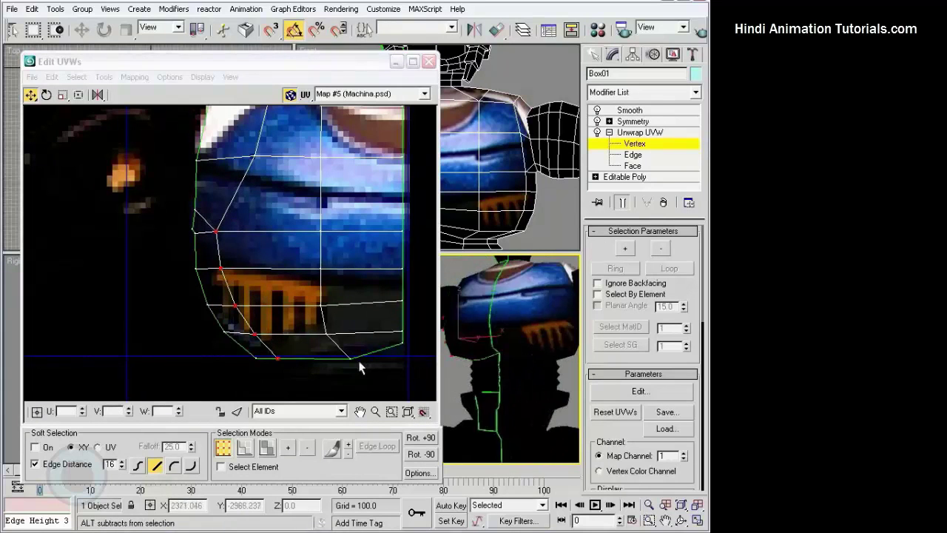
pyautogui.scroll(-3, 273, 251)
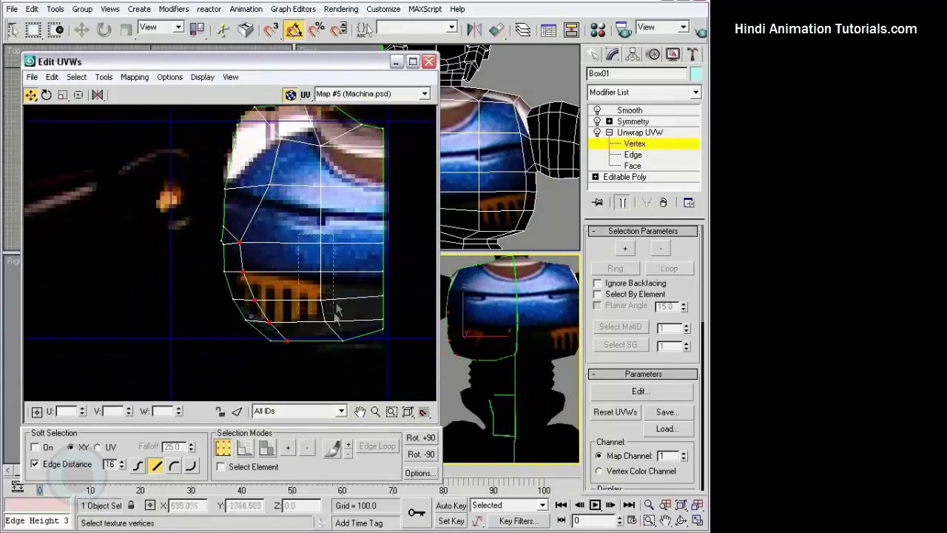
pyautogui.moveTo(320, 244); pyautogui.dragTo(305, 244)
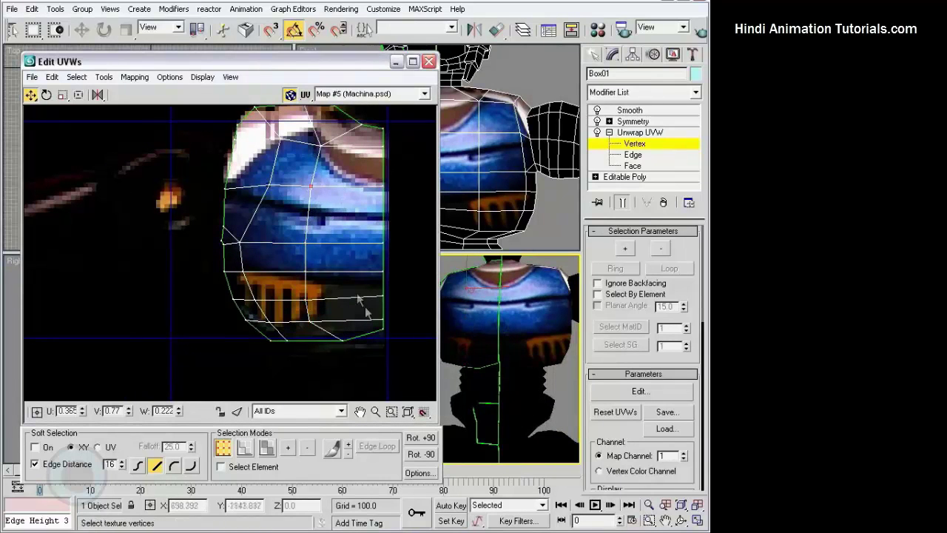
# Adjust the lower-left edge and bottom vertices so the shell fits the chest texture.
pyautogui.click(383, 335)
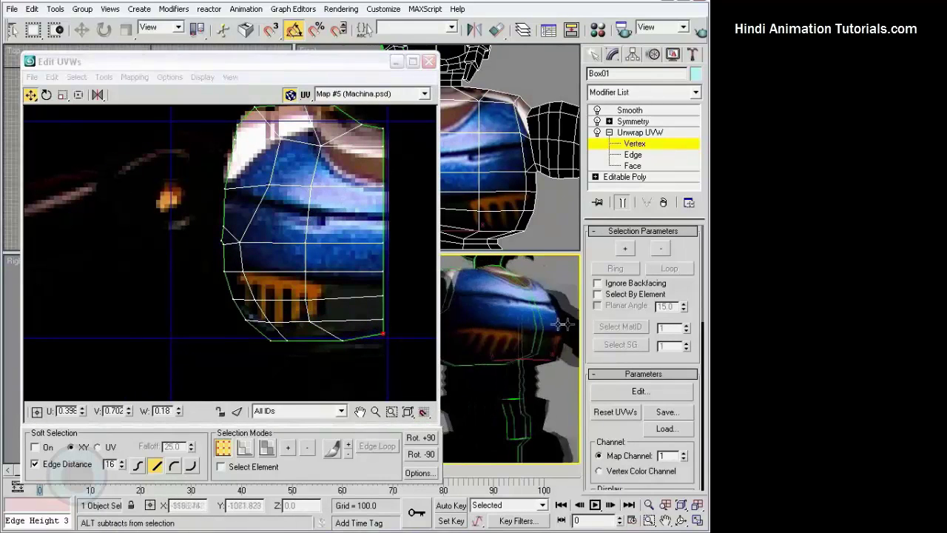
pyautogui.moveTo(226, 259)
pyautogui.mouseDown()
pyautogui.moveTo(300, 342)
pyautogui.moveTo(270, 342)
pyautogui.mouseUp()
pyautogui.keyDown('alt'); pyautogui.moveTo(482, 361); pyautogui.dragTo(473, 348, button='middle'); pyautogui.keyUp('alt')
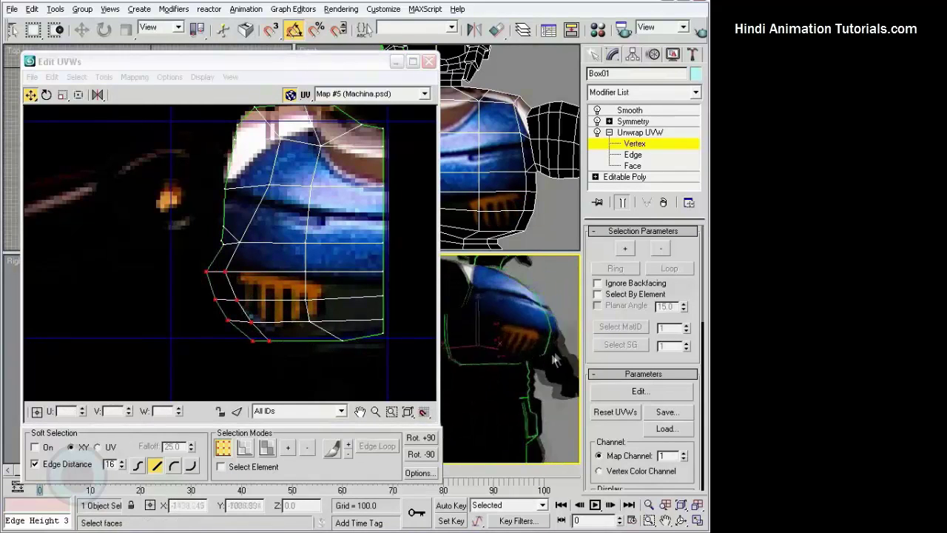
pyautogui.moveTo(268, 339); pyautogui.dragTo(280, 348)
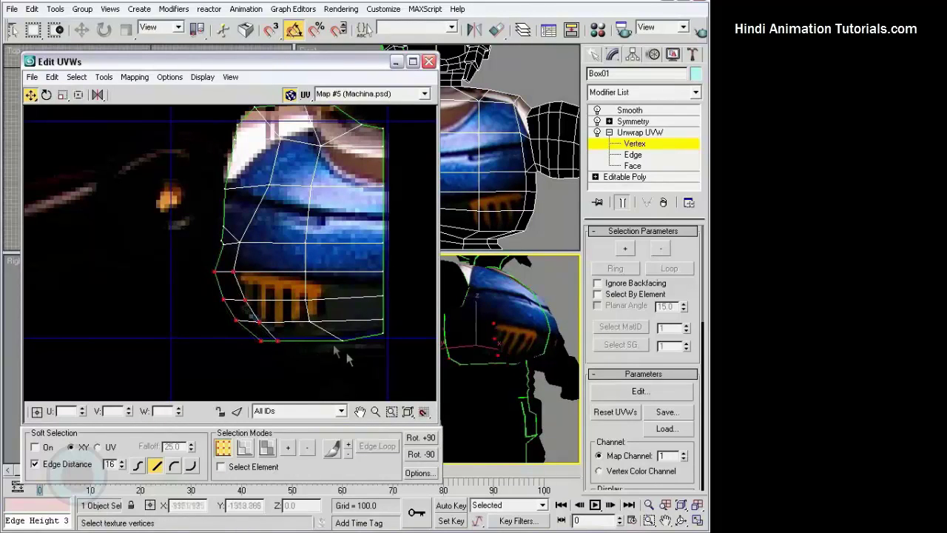
pyautogui.keyDown('alt'); pyautogui.moveTo(618, 372); pyautogui.dragTo(618, 350, button='middle'); pyautogui.keyUp('alt')
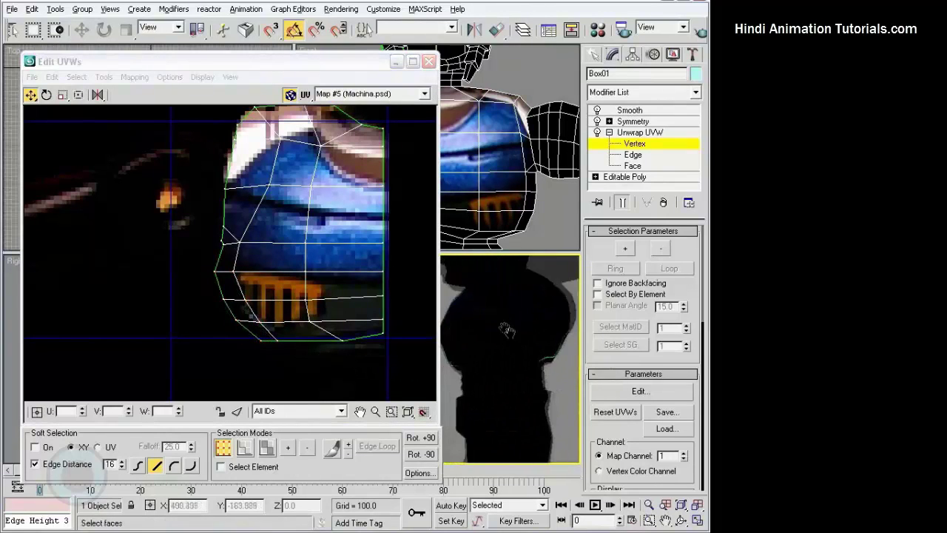
pyautogui.moveTo(230, 270); pyautogui.dragTo(241, 270)
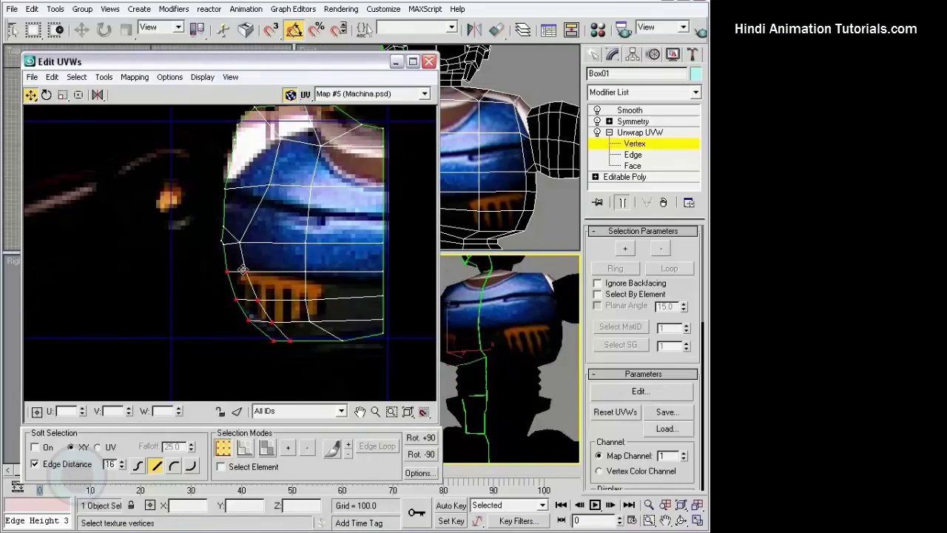
pyautogui.click(571, 387)
pyautogui.keyDown('alt'); pyautogui.moveTo(571, 387); pyautogui.dragTo(562, 385, button='middle'); pyautogui.keyUp('alt')
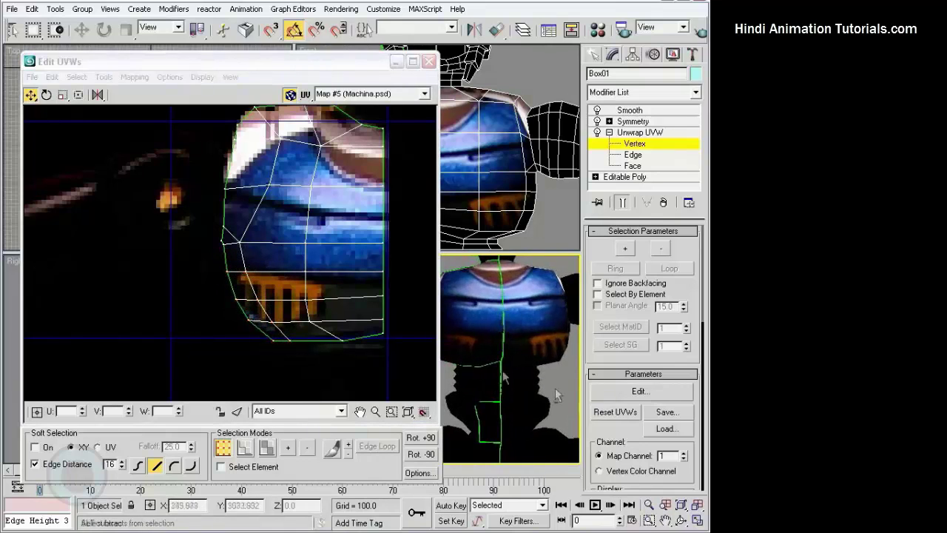
pyautogui.click(284, 342)
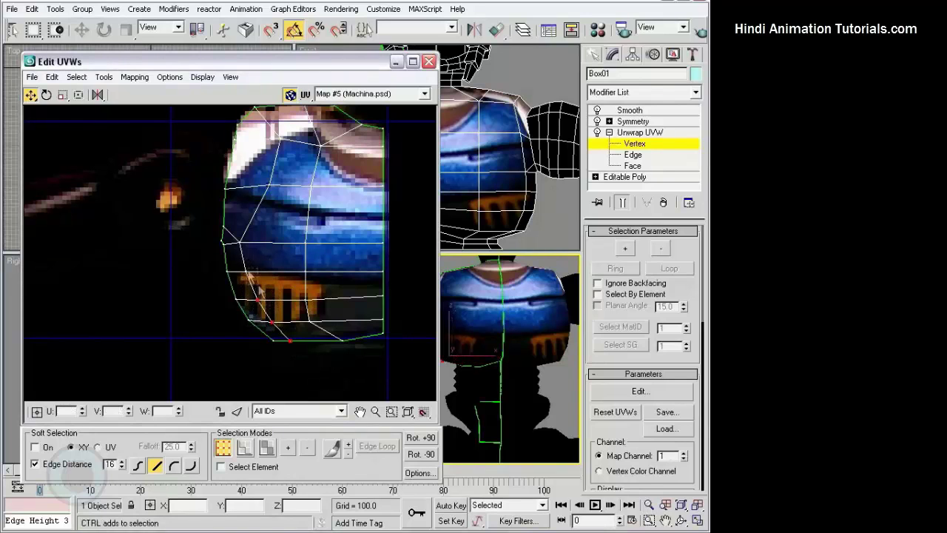
pyautogui.moveTo(287, 346); pyautogui.dragTo(230, 270)
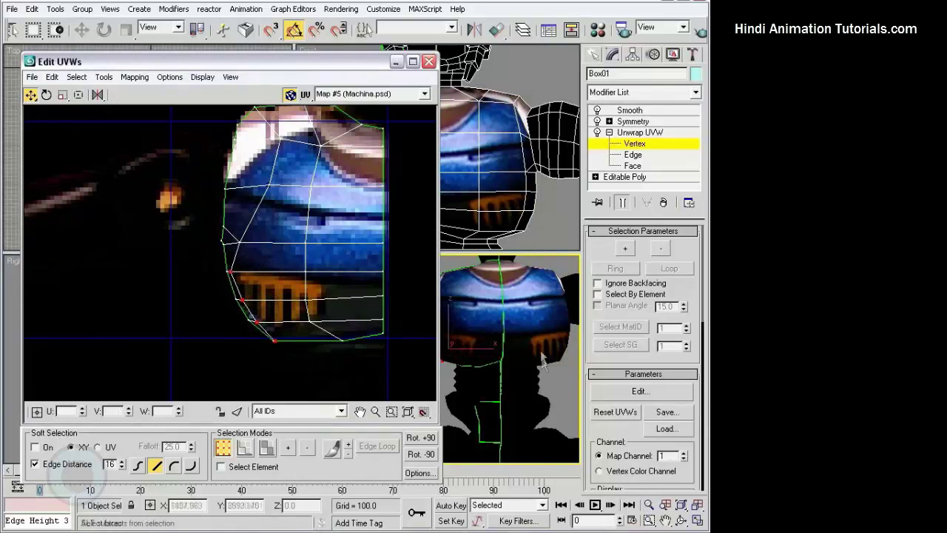
pyautogui.keyDown('alt'); pyautogui.moveTo(518, 355); pyautogui.dragTo(562, 355, button='middle'); pyautogui.keyUp('alt')
pyautogui.moveTo(230, 271); pyautogui.dragTo(222, 286)
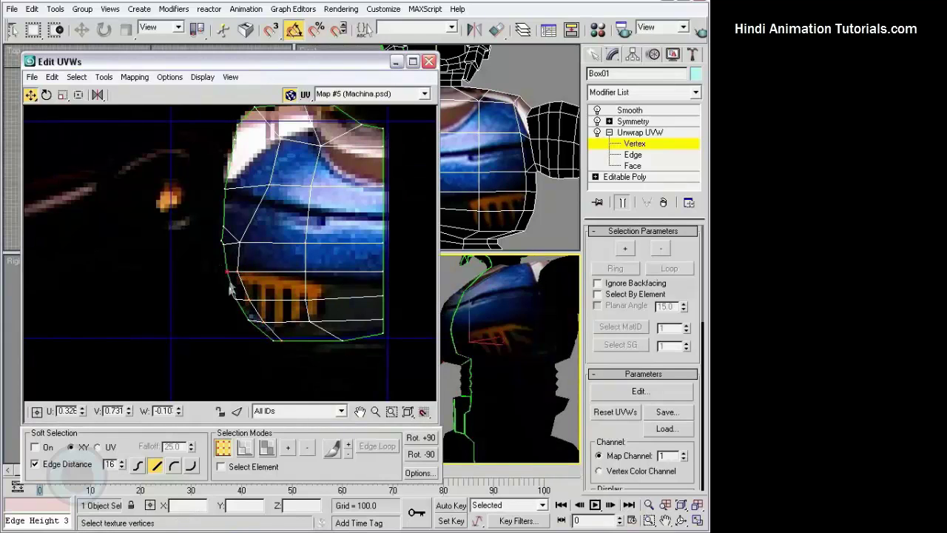
pyautogui.moveTo(249, 319); pyautogui.dragTo(235, 319)
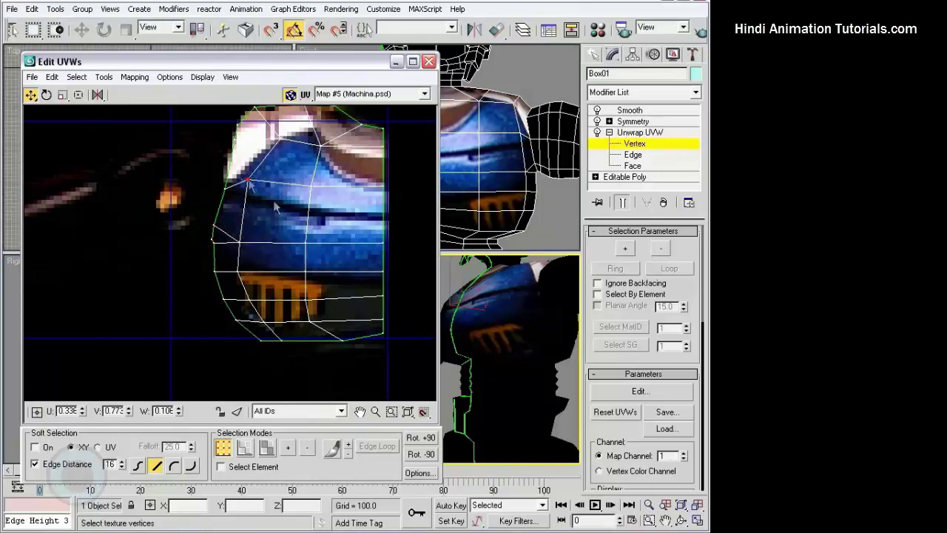
# Orbit and recentre the views to check the torso texture fit on the whole robot.
pyautogui.moveTo(518, 355)
pyautogui.keyDown('alt'); pyautogui.mouseDown(button='middle')
pyautogui.moveTo(499, 313)
pyautogui.moveTo(417, 298)
pyautogui.mouseUp(button='middle'); pyautogui.keyUp('alt')
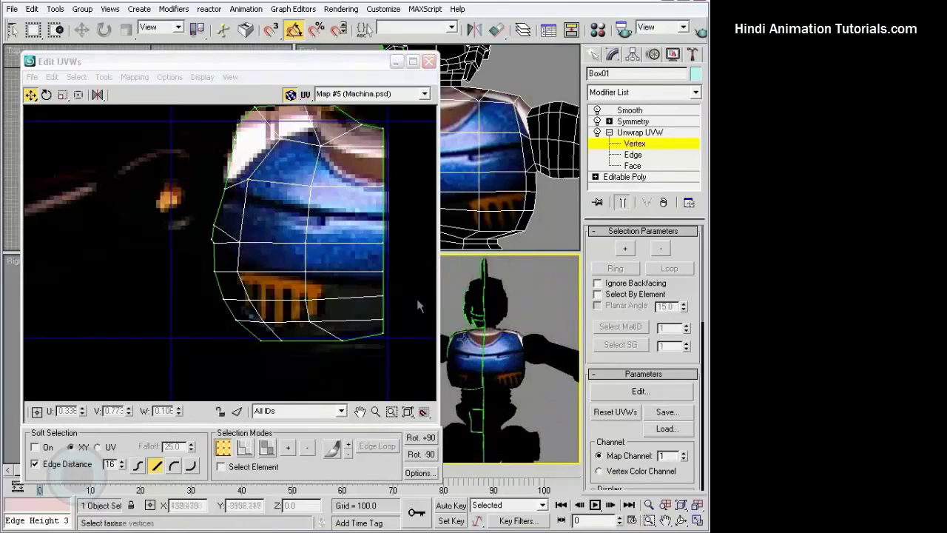
pyautogui.moveTo(272, 141); pyautogui.dragTo(287, 197, button='middle')
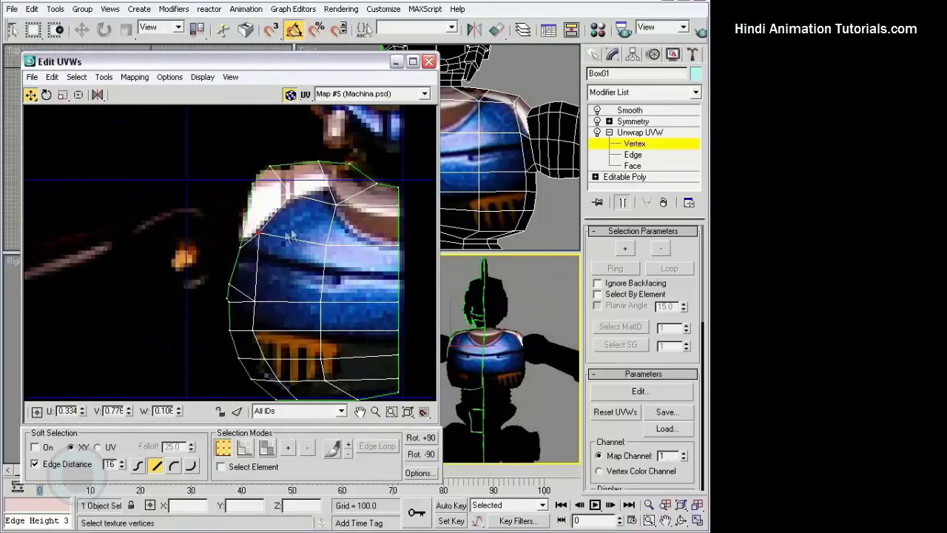
pyautogui.keyDown('alt'); pyautogui.moveTo(503, 348); pyautogui.dragTo(518, 363, button='middle'); pyautogui.keyUp('alt')
pyautogui.scroll(3, 518, 362)
pyautogui.moveTo(371, 227); pyautogui.dragTo(319, 225, button='middle')
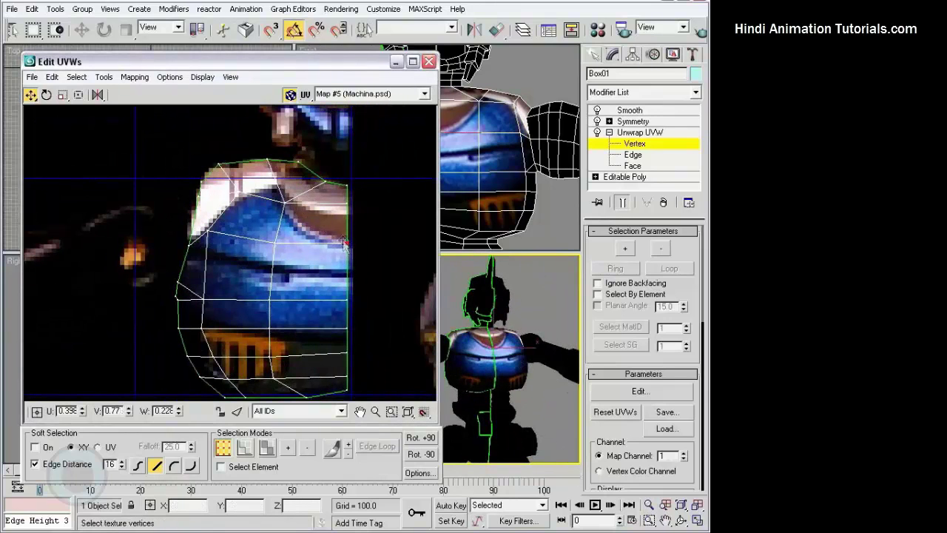
pyautogui.moveTo(217, 314); pyautogui.dragTo(231, 267, button='middle')
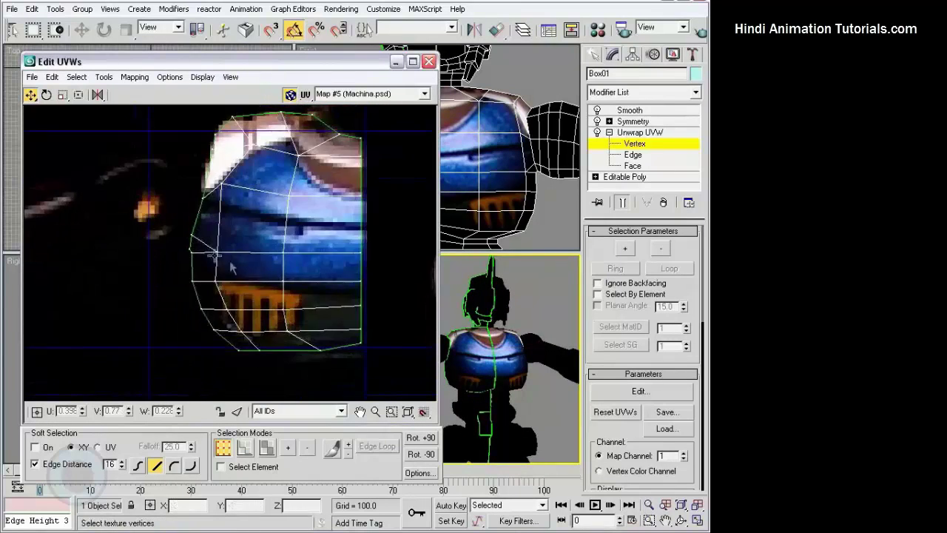
pyautogui.scroll(-3, 511, 355)
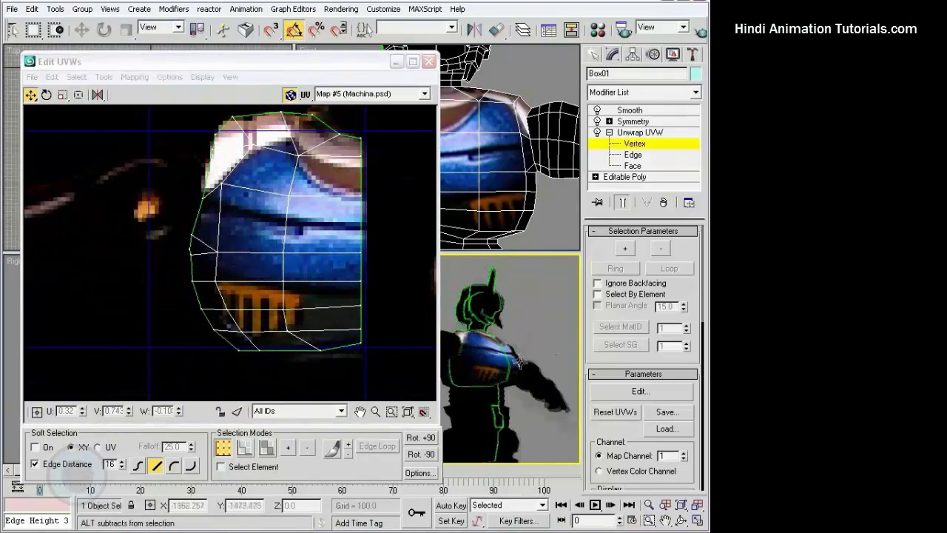
pyautogui.keyDown('alt'); pyautogui.moveTo(510, 355); pyautogui.dragTo(518, 355, button='middle'); pyautogui.keyUp('alt')
# Close the UV editor, reselect Box01 and switch Unwrap UVW to Face level.
pyautogui.click(428, 62)
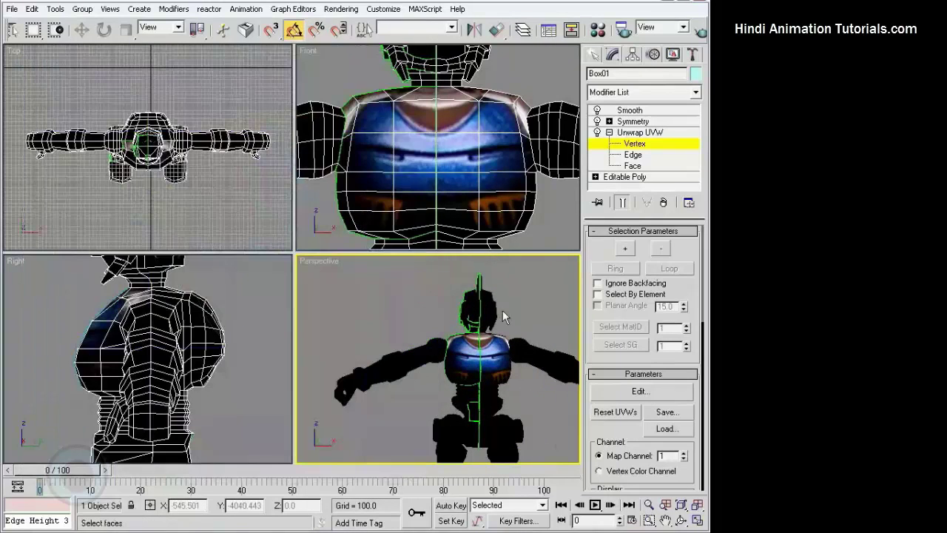
pyautogui.moveTo(502, 310)
pyautogui.keyDown('alt'); pyautogui.mouseDown(button='middle')
pyautogui.moveTo(509, 285)
pyautogui.moveTo(496, 319)
pyautogui.mouseUp(button='middle'); pyautogui.keyUp('alt')
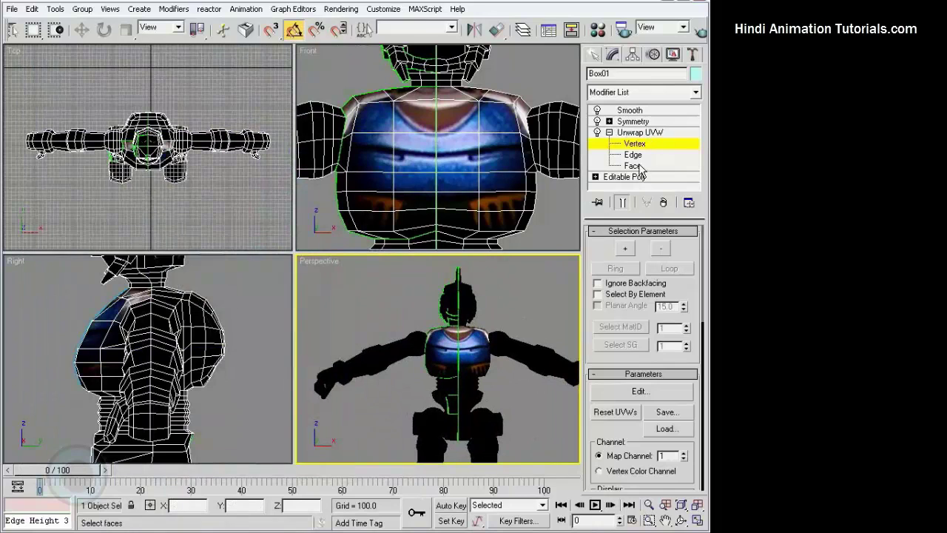
pyautogui.click(538, 320)
pyautogui.moveTo(527, 326)
pyautogui.keyDown('alt'); pyautogui.mouseDown(button='middle')
pyautogui.moveTo(530, 298)
pyautogui.moveTo(552, 324)
pyautogui.moveTo(507, 309)
pyautogui.mouseUp(button='middle'); pyautogui.keyUp('alt')
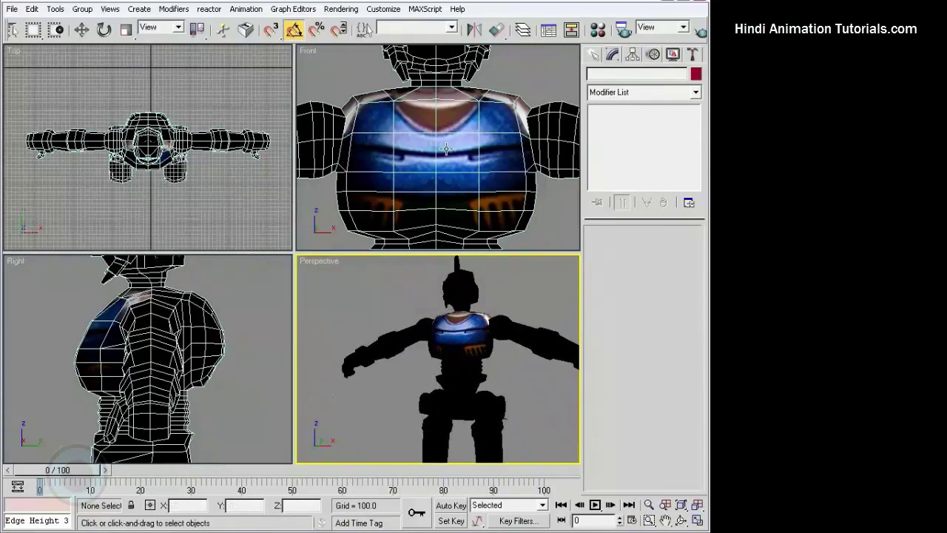
pyautogui.moveTo(446, 149); pyautogui.dragTo(509, 132, button='middle')
pyautogui.click(509, 132)
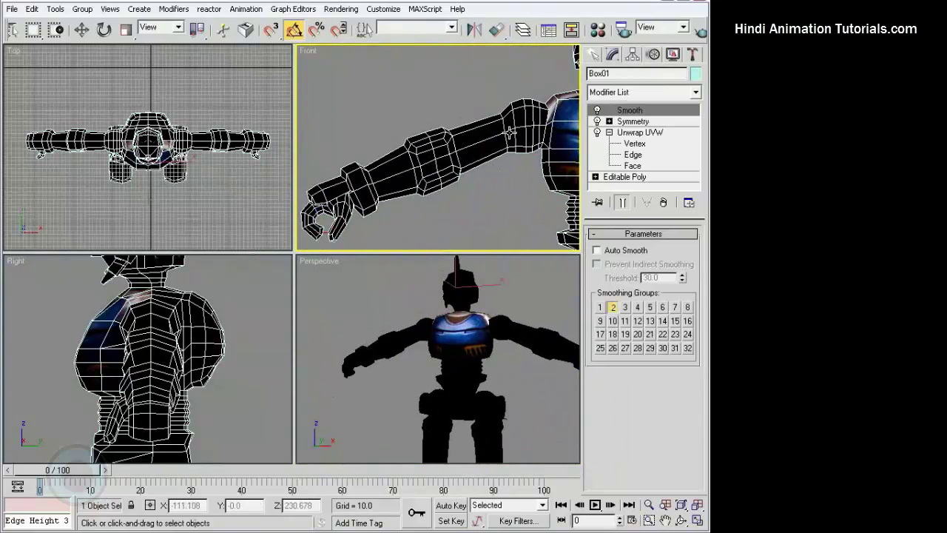
pyautogui.click(633, 166)
# Marquee-select the forearm, hand, upper arm and shoulder faces of the robot's arm.
pyautogui.moveTo(318, 119); pyautogui.dragTo(354, 127, button='middle')
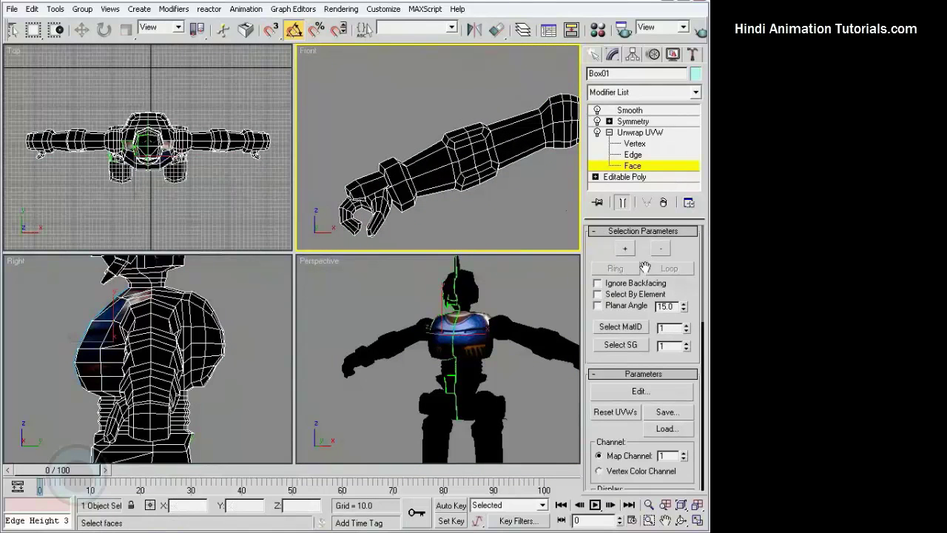
pyautogui.moveTo(481, 252); pyautogui.dragTo(326, 111)
pyautogui.moveTo(524, 172); pyautogui.dragTo(442, 209, button='middle')
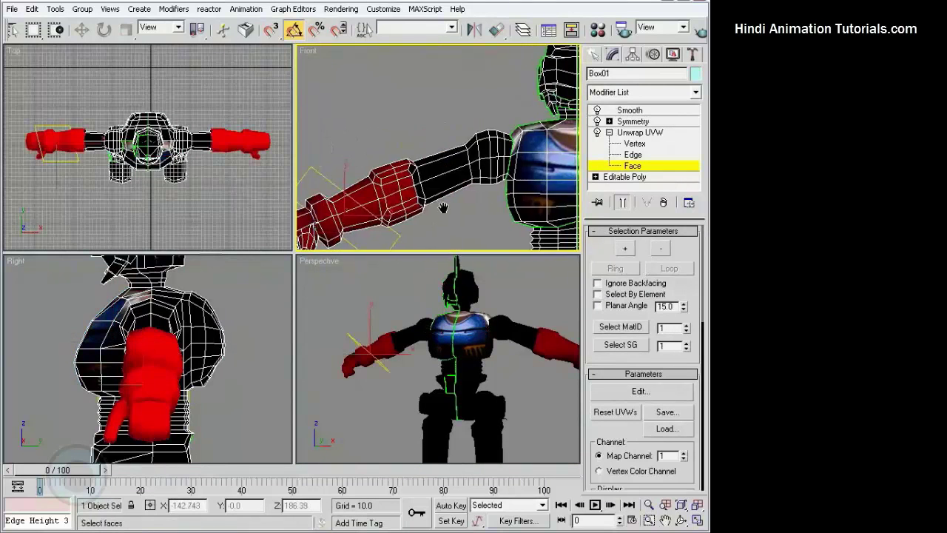
pyautogui.moveTo(425, 172); pyautogui.dragTo(474, 166)
pyautogui.moveTo(475, 122); pyautogui.dragTo(438, 137, button='middle')
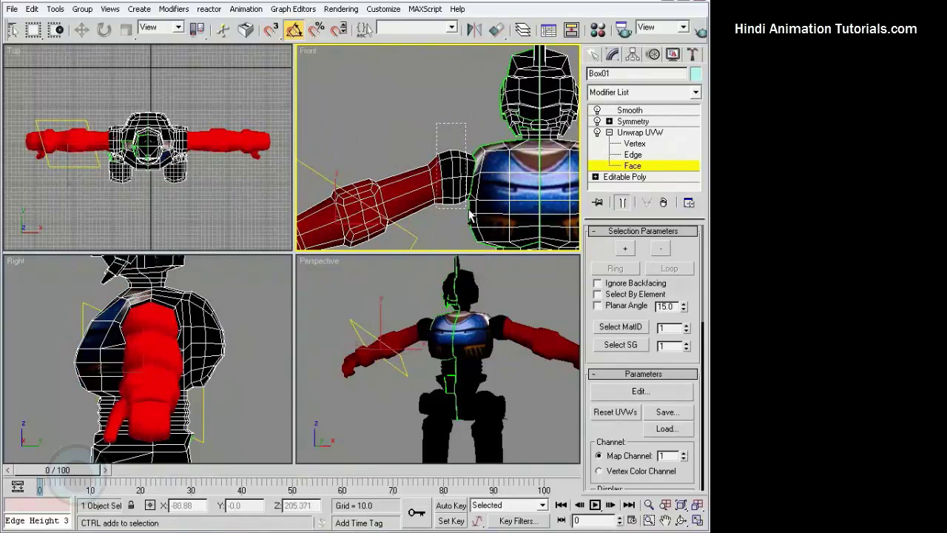
pyautogui.moveTo(469, 215); pyautogui.dragTo(469, 214)
pyautogui.scroll(3, 473, 185)
pyautogui.moveTo(463, 136); pyautogui.dragTo(475, 154)
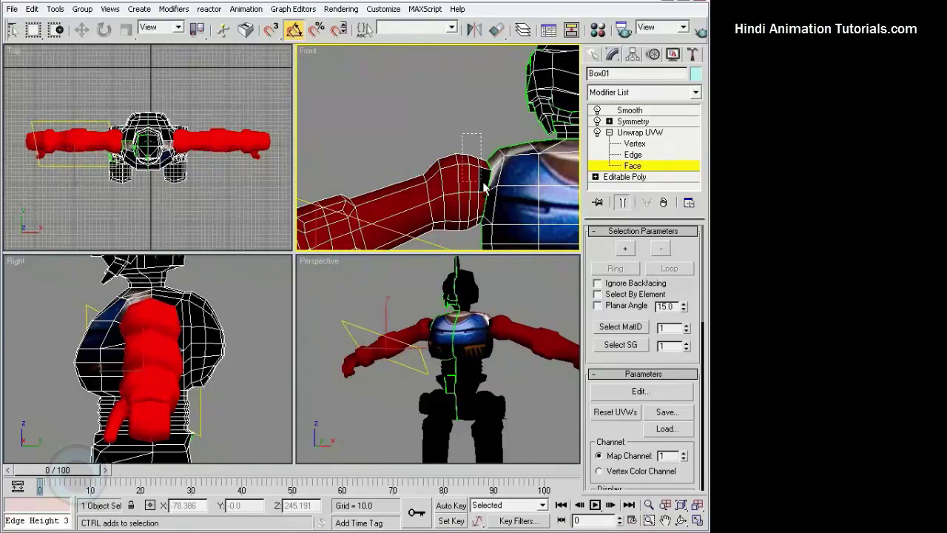
pyautogui.scroll(-4, 485, 188)
pyautogui.moveTo(422, 154)
pyautogui.mouseDown(button='middle')
pyautogui.moveTo(448, 146)
pyautogui.moveTo(426, 153)
pyautogui.mouseUp(button='middle')
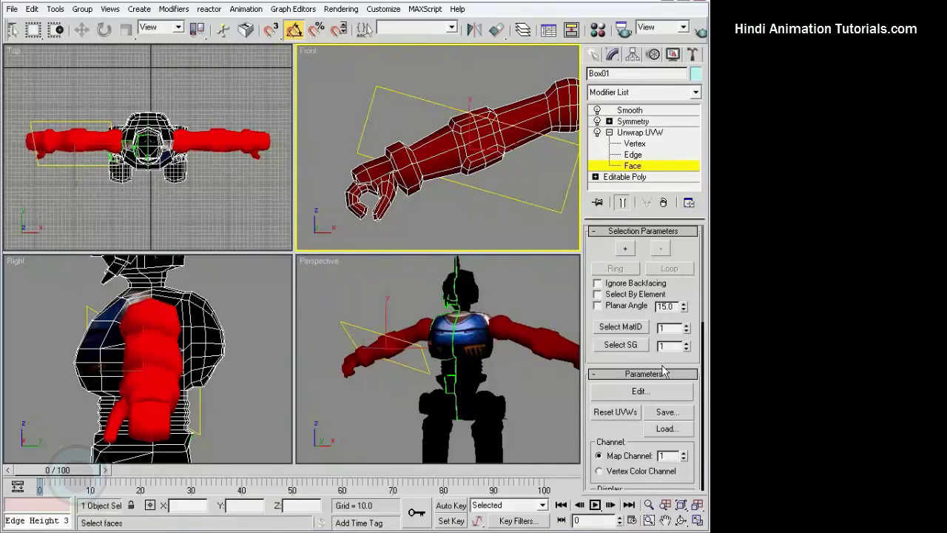
# Open Edit UVWs to inspect the selected arm faces over the texture.
pyautogui.click(639, 390)
pyautogui.scroll(-3, 363, 197)
pyautogui.scroll(2, 322, 233)
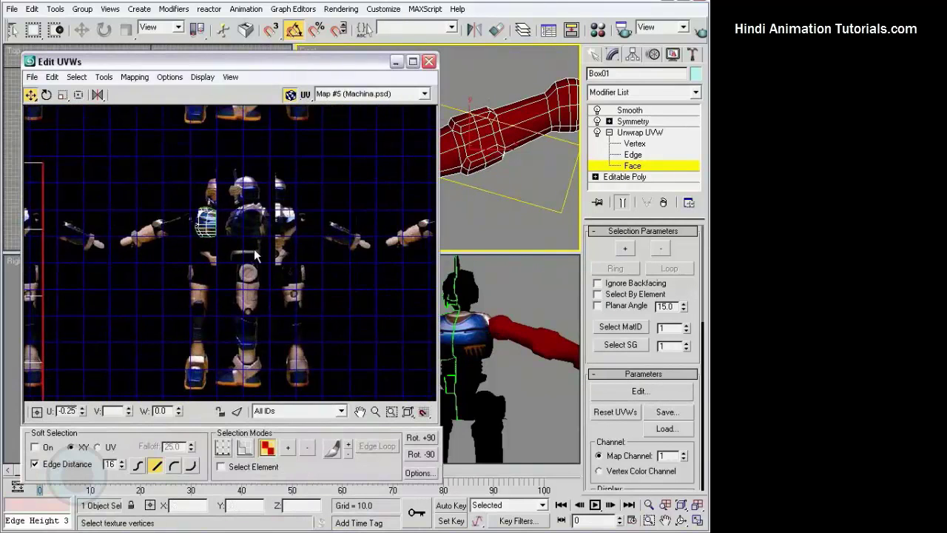
pyautogui.scroll(5, 254, 249)
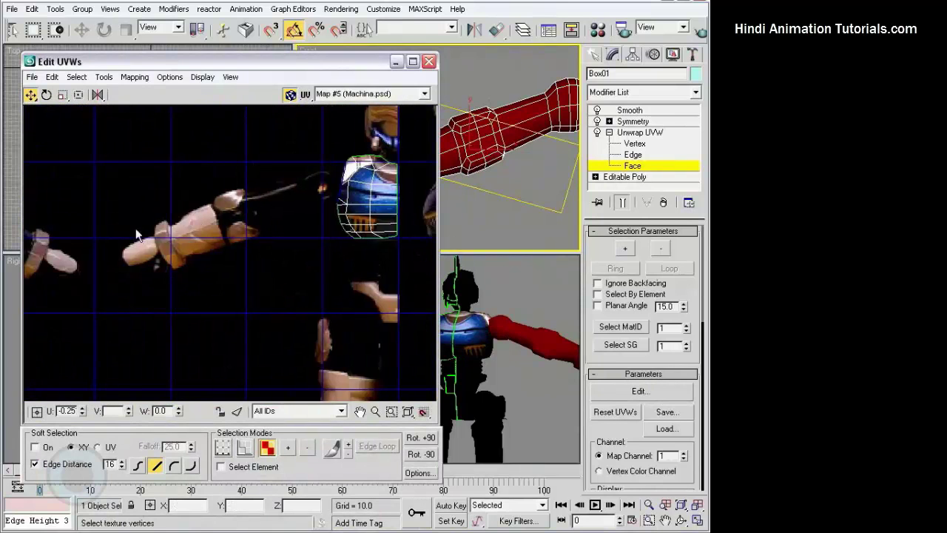
pyautogui.scroll(-3, 263, 246)
pyautogui.scroll(3, 222, 212)
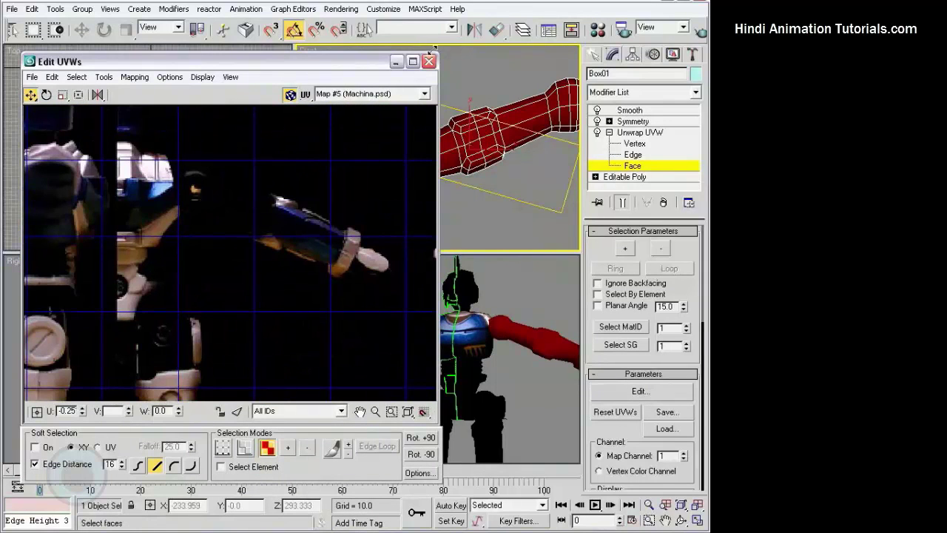
# Remove some forearm faces and the arm's upper half from the face selection.
pyautogui.click(428, 61)
pyautogui.scroll(3, 81, 136)
pyautogui.scroll(2, 74, 133)
pyautogui.scroll(2, 116, 132)
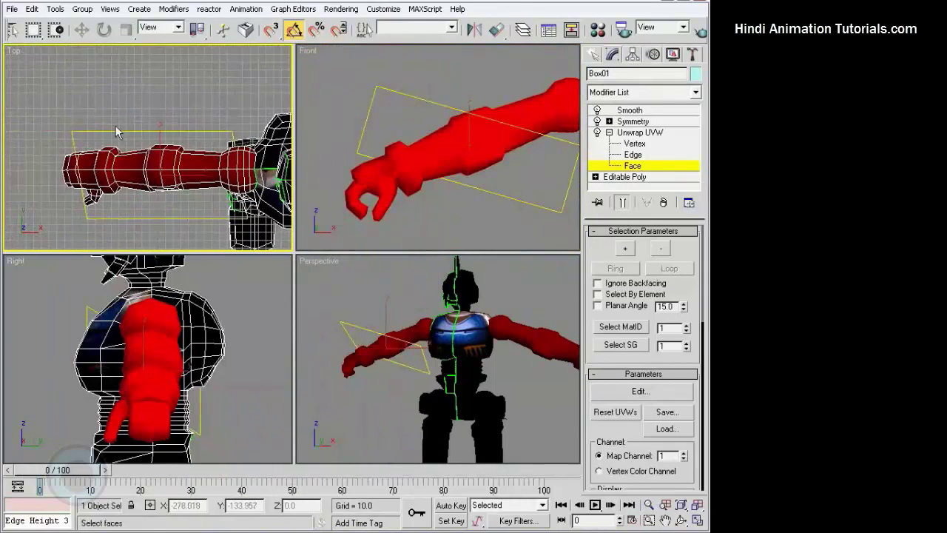
pyautogui.keyDown('alt'); pyautogui.moveTo(94, 164); pyautogui.dragTo(148, 162); pyautogui.keyUp('alt')
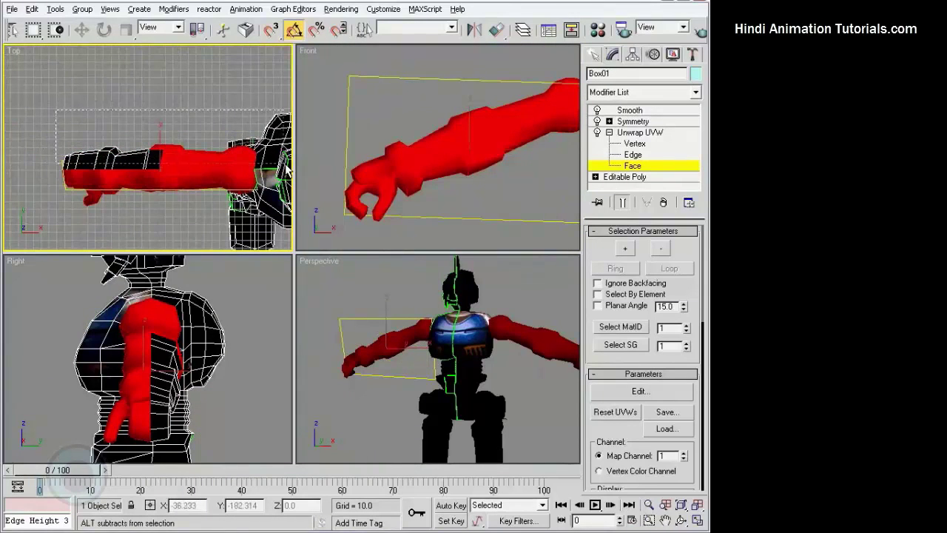
pyautogui.moveTo(287, 170)
pyautogui.keyDown('alt'); pyautogui.mouseDown()
pyautogui.moveTo(250, 161)
pyautogui.moveTo(269, 166)
pyautogui.mouseUp(); pyautogui.keyUp('alt')
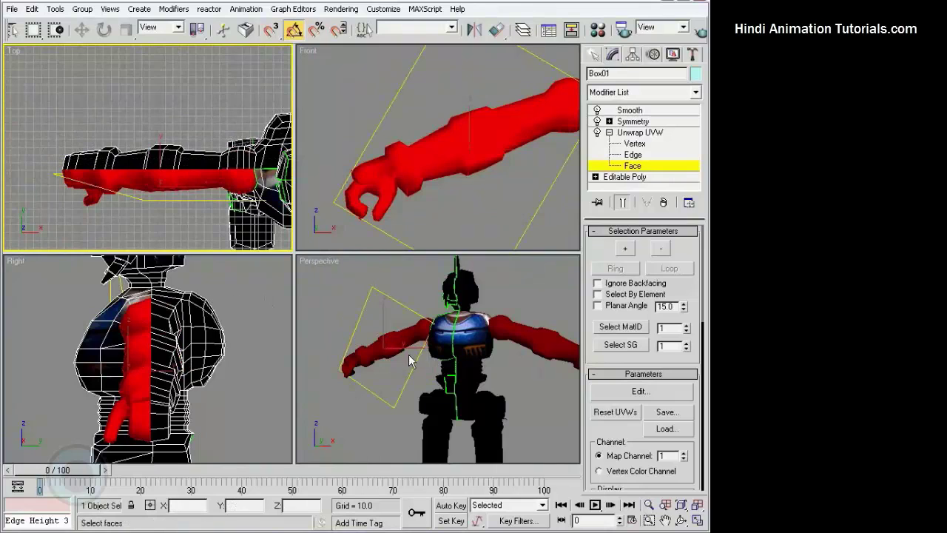
pyautogui.moveTo(496, 352)
pyautogui.keyDown('alt'); pyautogui.mouseDown(button='middle')
pyautogui.moveTo(482, 355)
pyautogui.moveTo(497, 347)
pyautogui.mouseUp(button='middle'); pyautogui.keyUp('alt')
# Planar-map the selected arm faces and flip their UVs to match the texture.
pyautogui.click(665, 392)
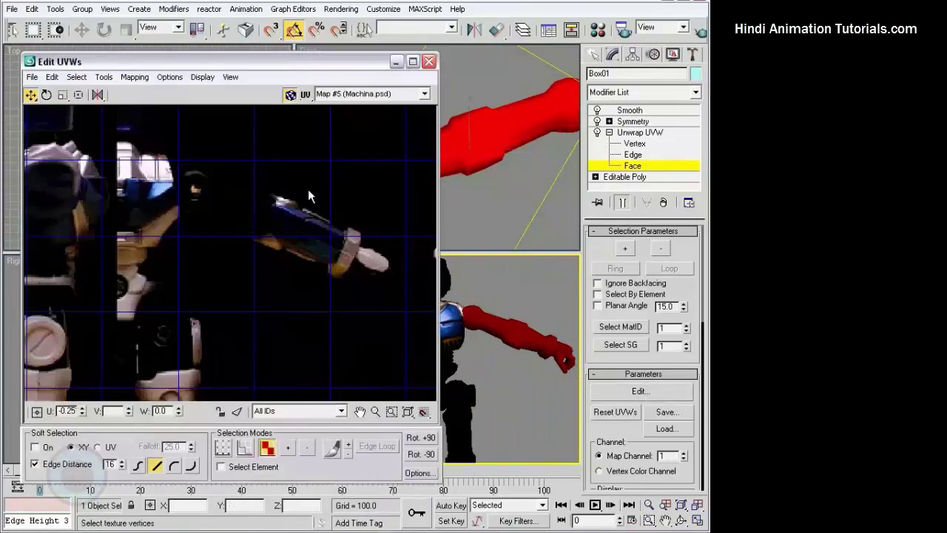
pyautogui.moveTo(291, 70); pyautogui.dragTo(346, 65)
pyautogui.scroll(-5, 244, 204)
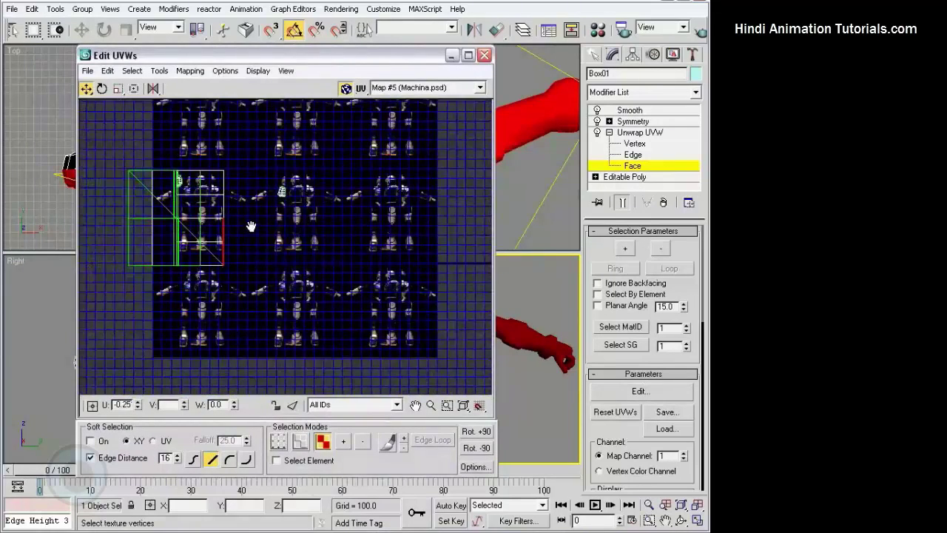
pyautogui.scroll(3, 244, 225)
pyautogui.moveTo(624, 447); pyautogui.dragTo(594, 202)
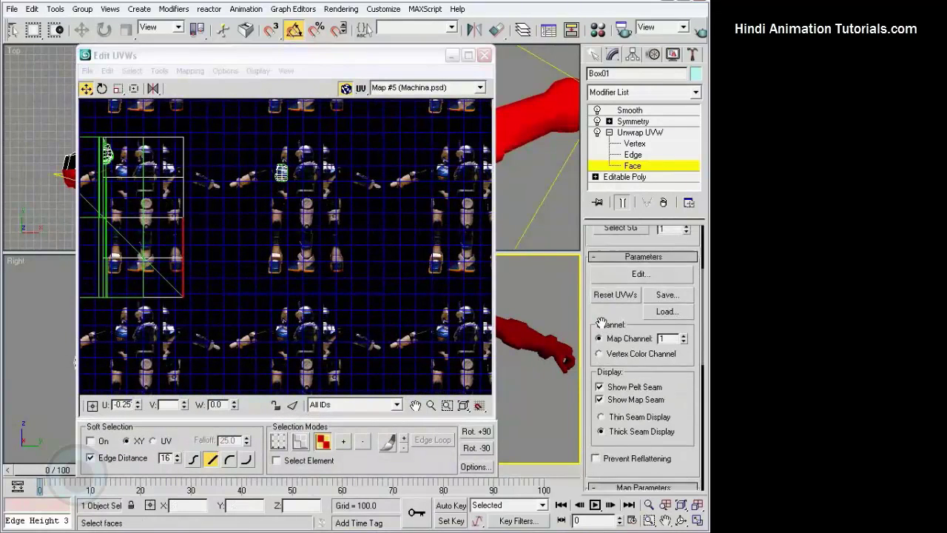
pyautogui.click(617, 470)
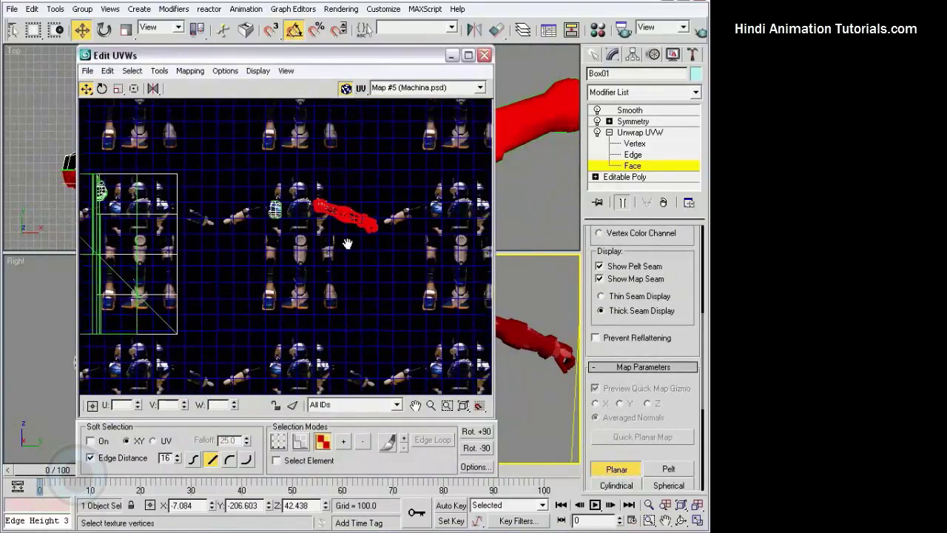
pyautogui.scroll(3, 375, 246)
pyautogui.scroll(2, 375, 246)
pyautogui.moveTo(365, 240); pyautogui.dragTo(343, 238, button='middle')
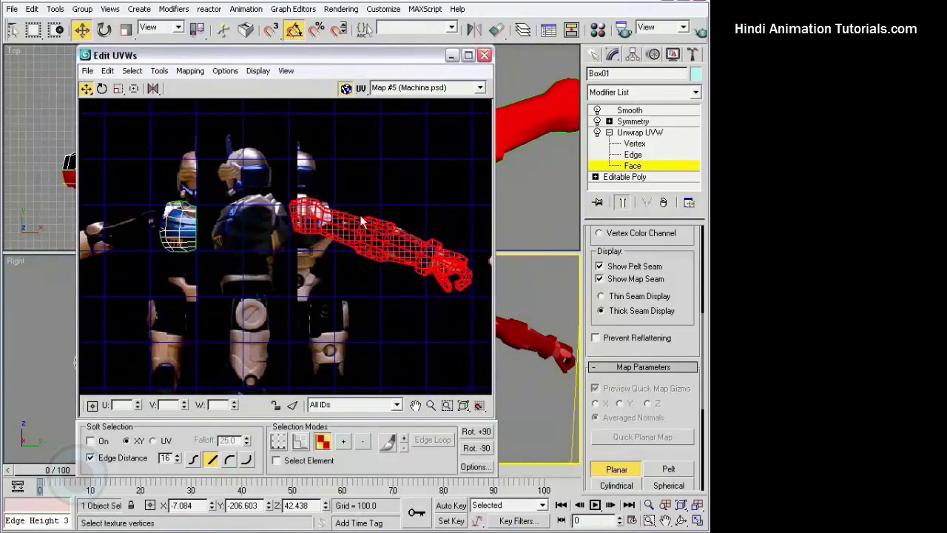
pyautogui.click(153, 88)
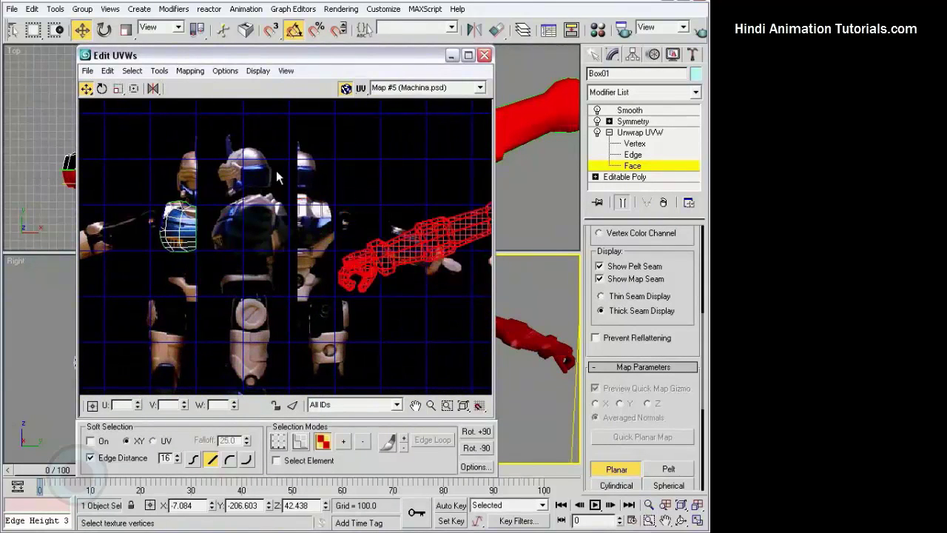
pyautogui.scroll(-2, 473, 252)
pyautogui.click(615, 470)
pyautogui.click(615, 470)
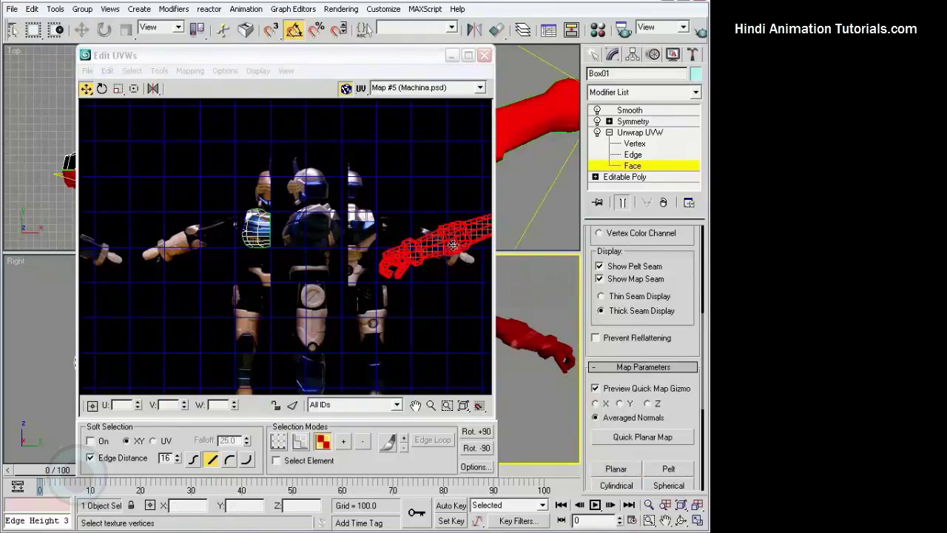
# Move and enlarge the arm UVs over the painted arm using Free Form.
pyautogui.moveTo(433, 244); pyautogui.dragTo(181, 255)
pyautogui.scroll(2, 182, 255)
pyautogui.moveTo(296, 244); pyautogui.dragTo(330, 216)
pyautogui.scroll(2, 331, 217)
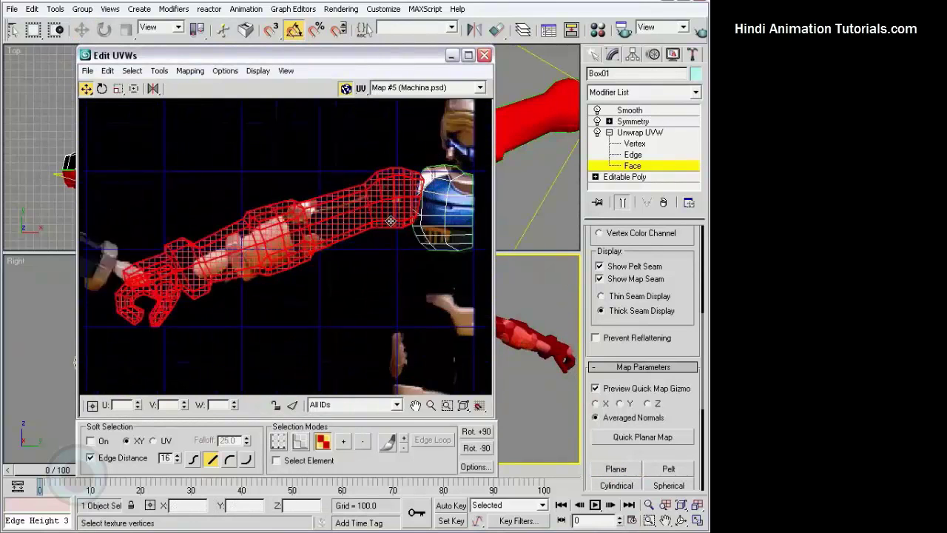
pyautogui.scroll(2, 401, 228)
pyautogui.click(133, 89)
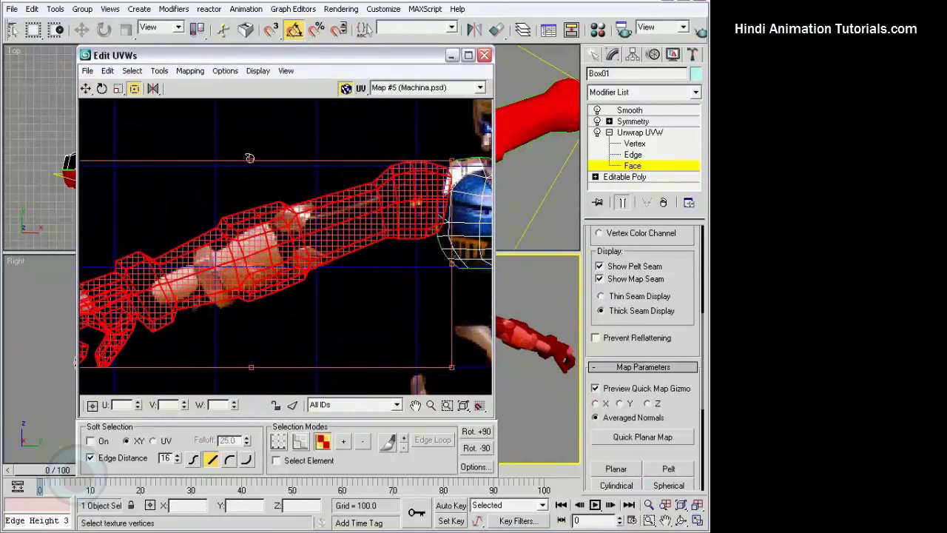
pyautogui.moveTo(450, 163); pyautogui.dragTo(322, 264)
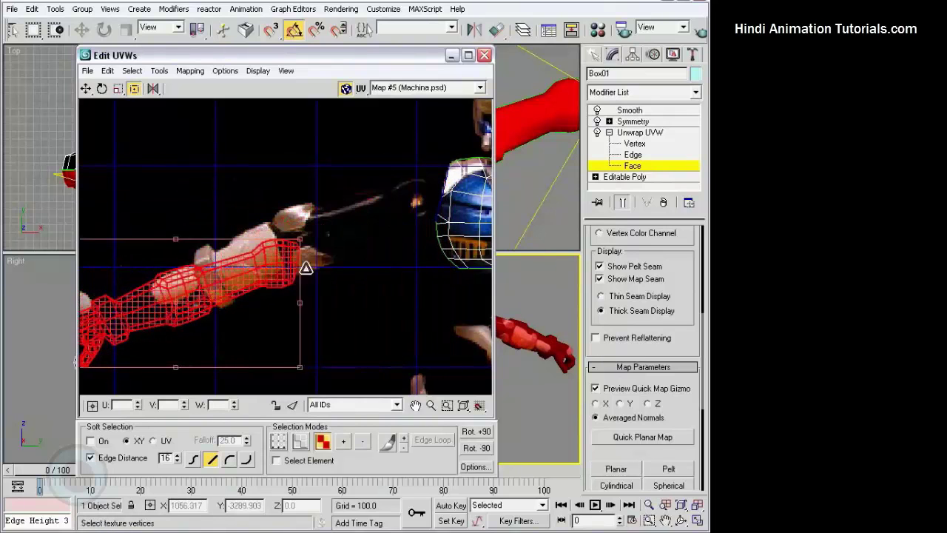
pyautogui.moveTo(237, 272)
pyautogui.mouseDown()
pyautogui.moveTo(358, 234)
pyautogui.moveTo(345, 230)
pyautogui.mouseUp()
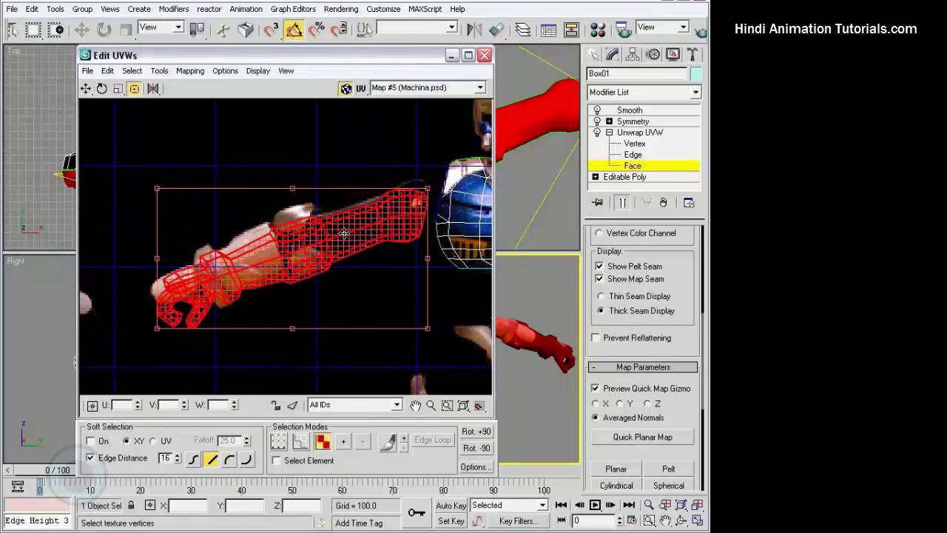
pyautogui.moveTo(424, 190); pyautogui.dragTo(436, 173)
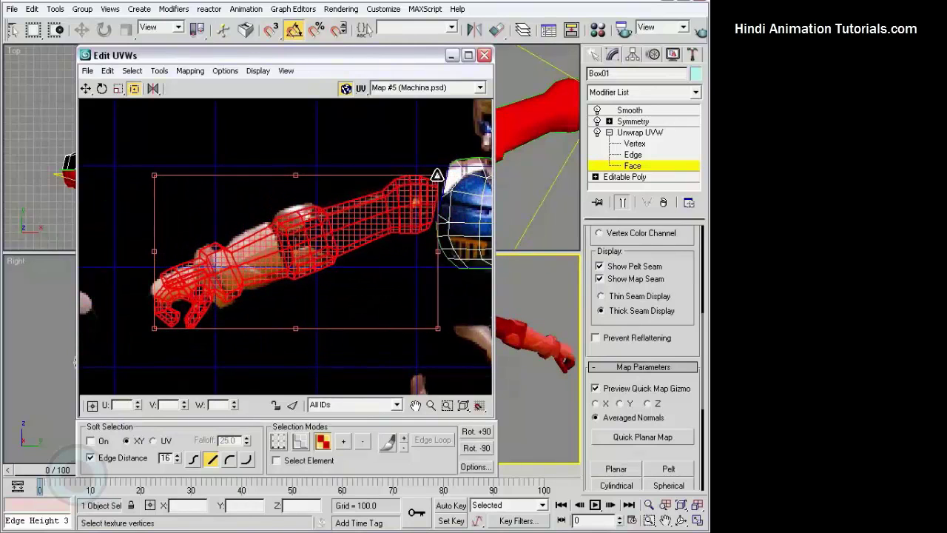
# Rotate, nudge and enlarge the arm UVs to cover the arm texture, then deselect.
pyautogui.click(298, 174)
pyautogui.moveTo(153, 172); pyautogui.dragTo(150, 178)
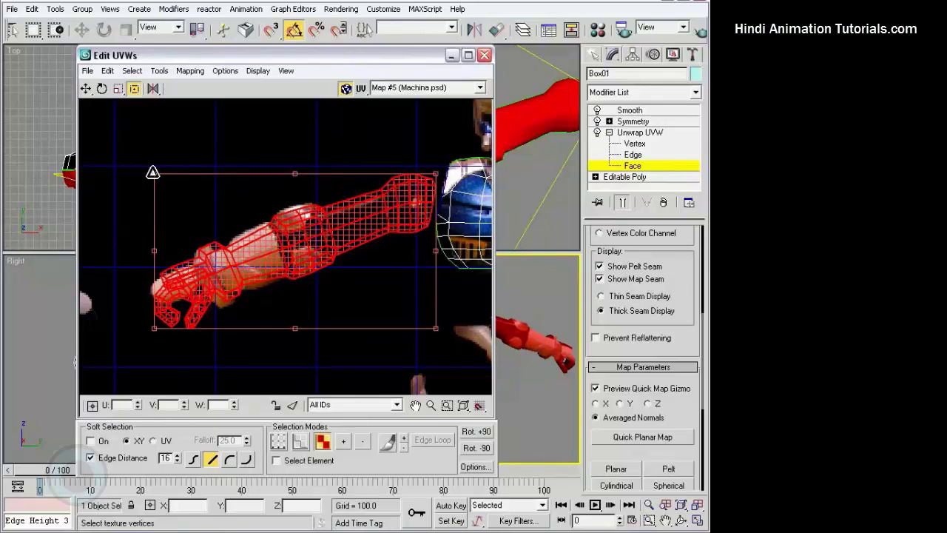
pyautogui.moveTo(241, 238); pyautogui.dragTo(243, 236)
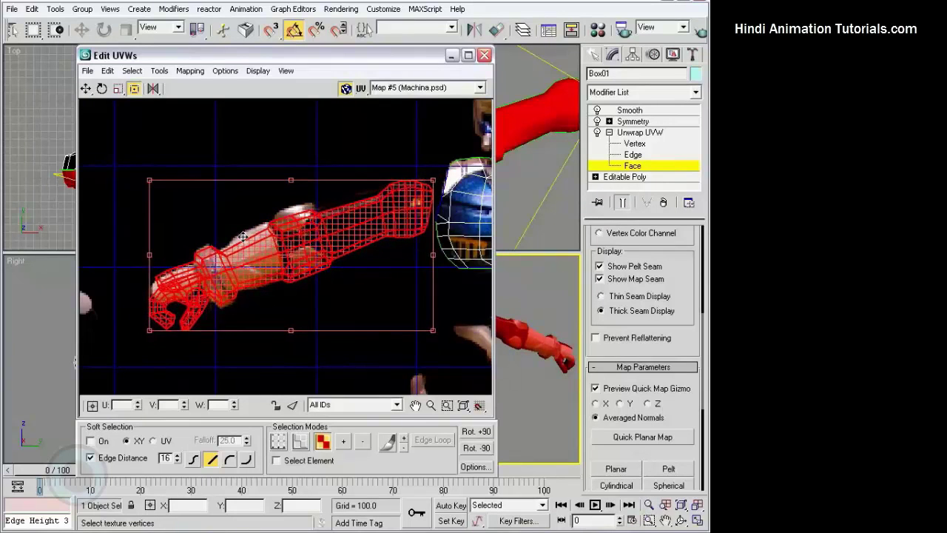
pyautogui.moveTo(433, 180); pyautogui.dragTo(443, 172)
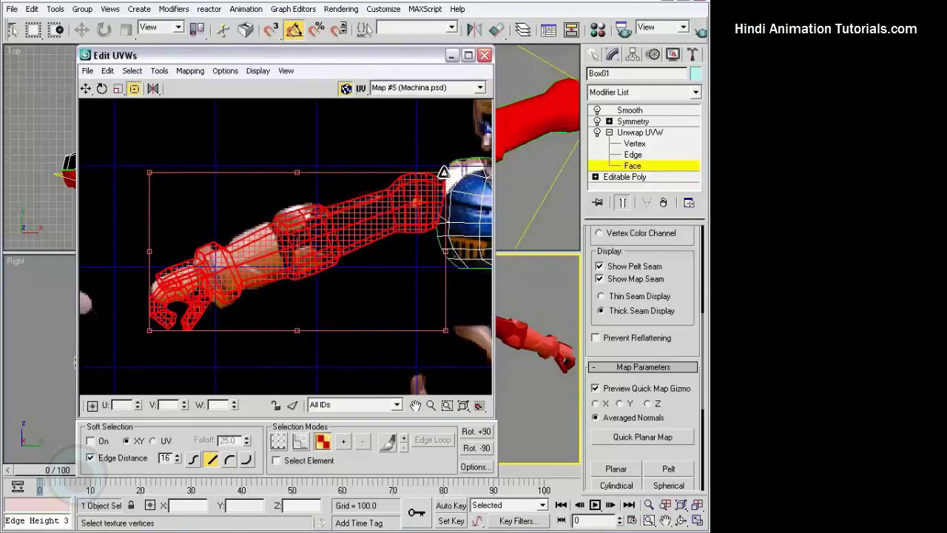
pyautogui.moveTo(331, 222); pyautogui.dragTo(327, 225)
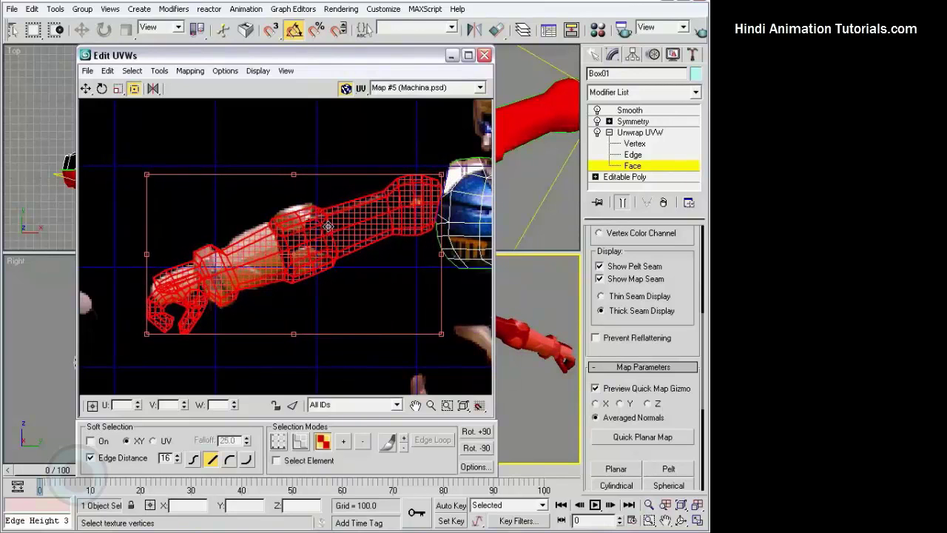
pyautogui.click(442, 208)
# Move the UV editor aside to check the arm in the viewports, then switch to Vertex level.
pyautogui.moveTo(429, 55); pyautogui.dragTo(265, 36)
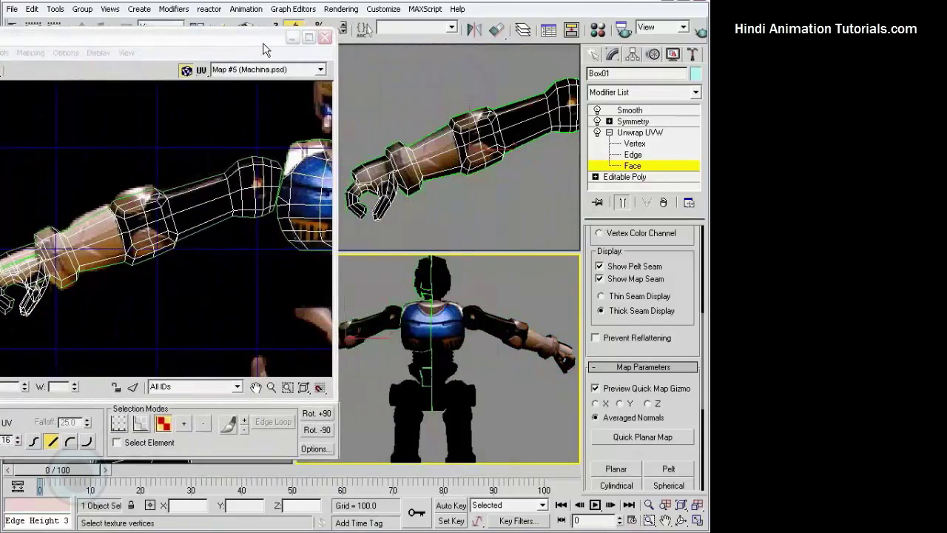
pyautogui.moveTo(392, 337)
pyautogui.mouseDown(button='middle')
pyautogui.moveTo(449, 340)
pyautogui.moveTo(454, 355)
pyautogui.moveTo(480, 339)
pyautogui.moveTo(430, 323)
pyautogui.moveTo(430, 355)
pyautogui.mouseUp(button='middle')
pyautogui.scroll(3, 449, 341)
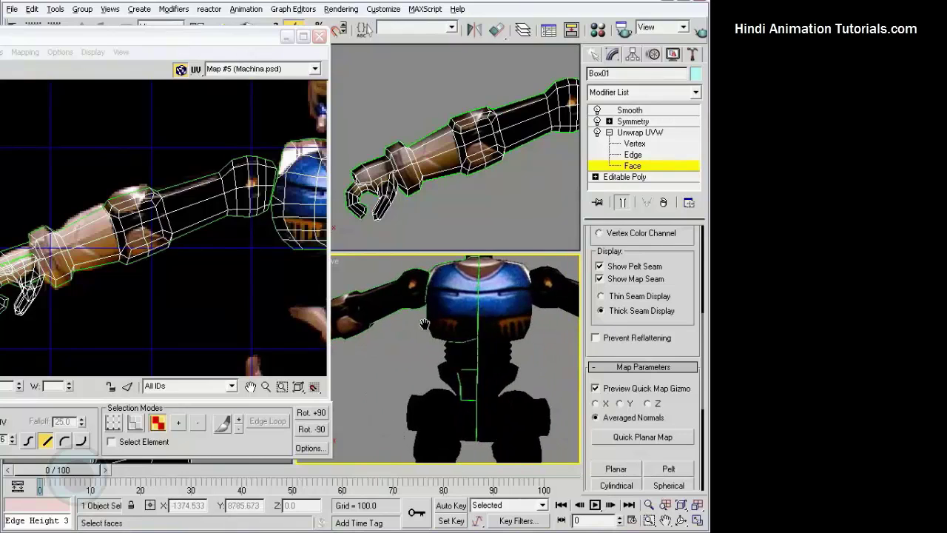
pyautogui.scroll(-3, 430, 355)
pyautogui.scroll(2, 430, 355)
pyautogui.scroll(2, 217, 245)
pyautogui.moveTo(216, 246); pyautogui.dragTo(242, 247, button='middle')
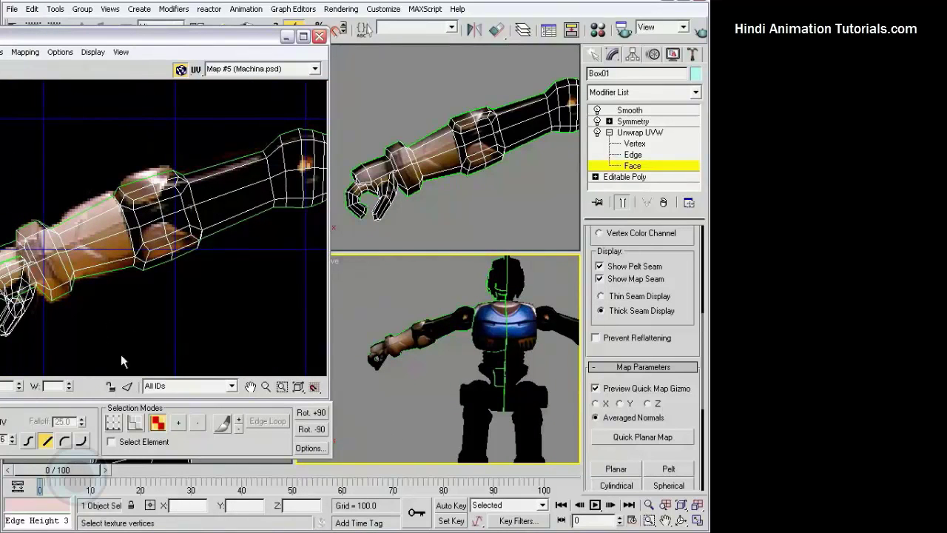
pyautogui.press('1')
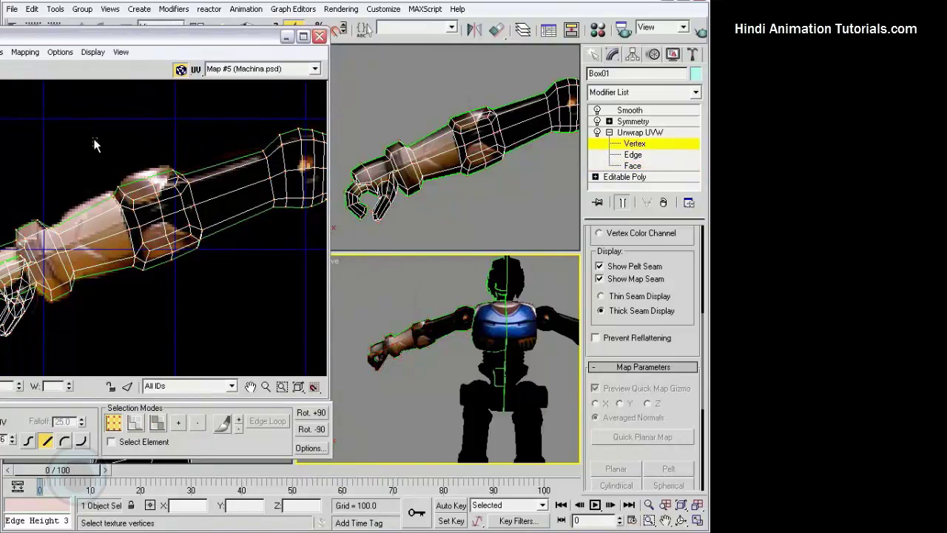
# Zoom in on the hand's UVs and select two vertices near the thumb.
pyautogui.click(228, 292)
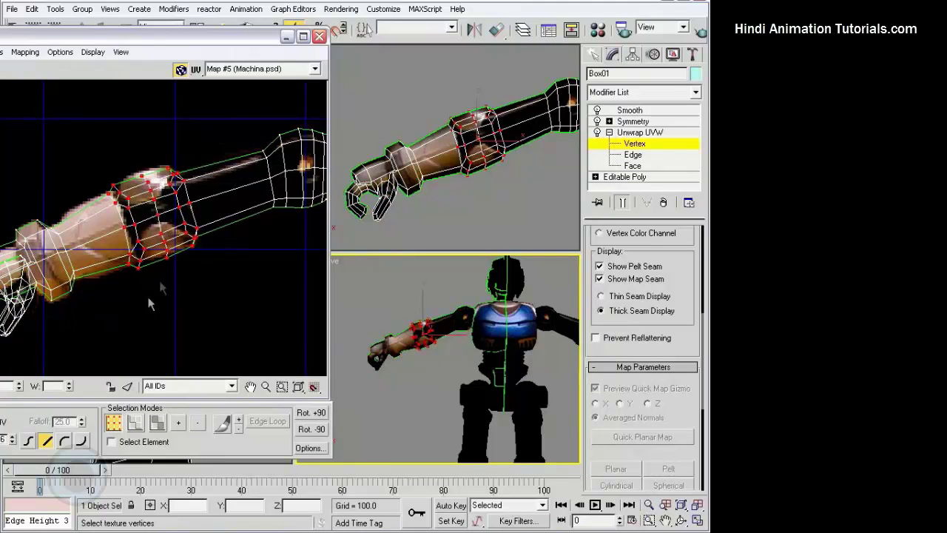
pyautogui.moveTo(228, 292); pyautogui.dragTo(253, 284, button='middle')
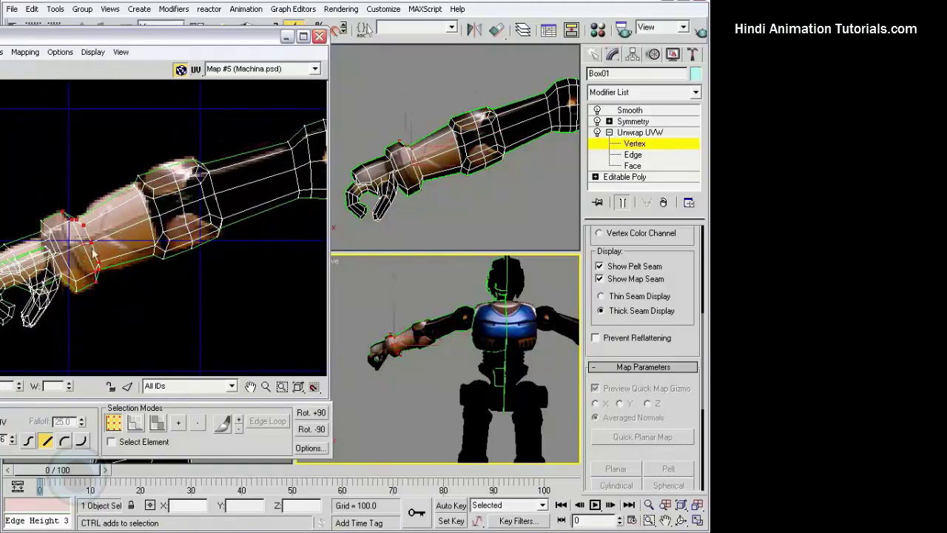
pyautogui.click(9, 222)
pyautogui.scroll(2, 8, 223)
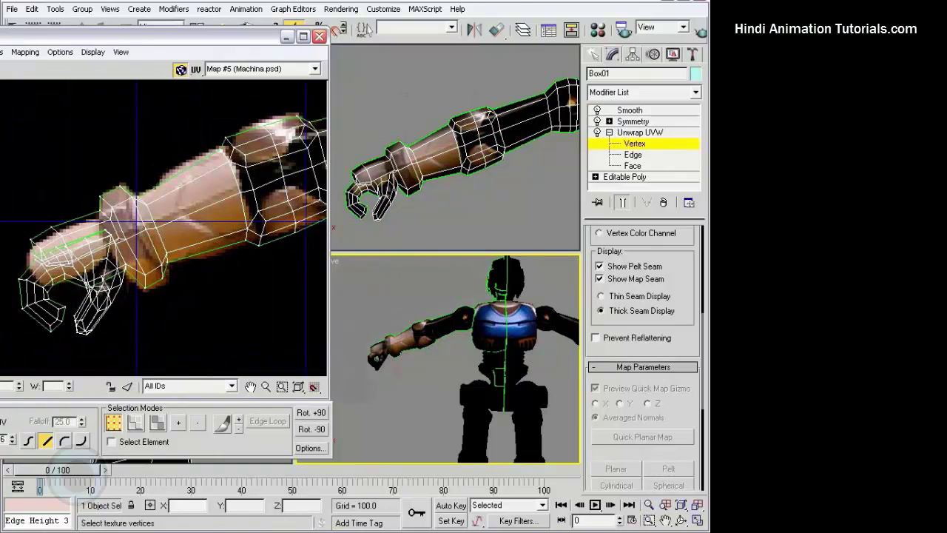
pyautogui.click(54, 229)
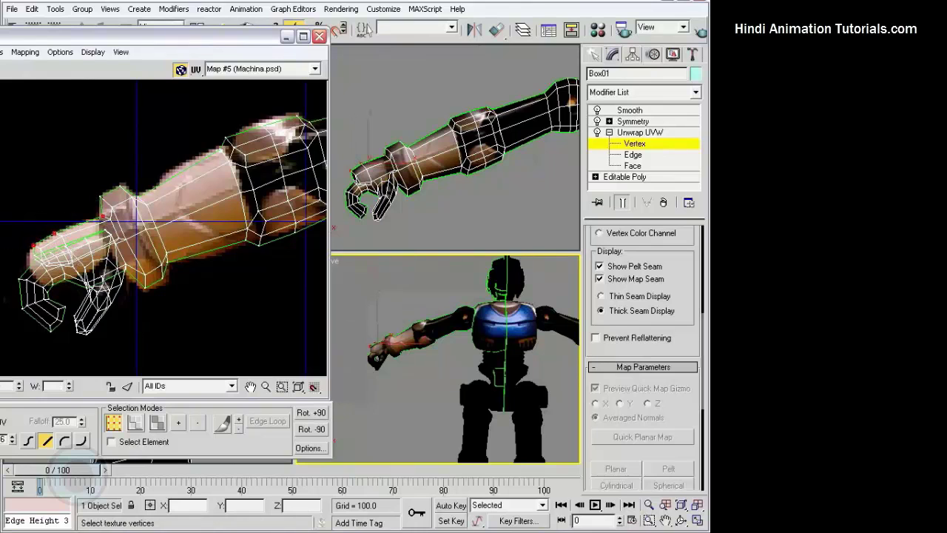
pyautogui.scroll(2, 132, 288)
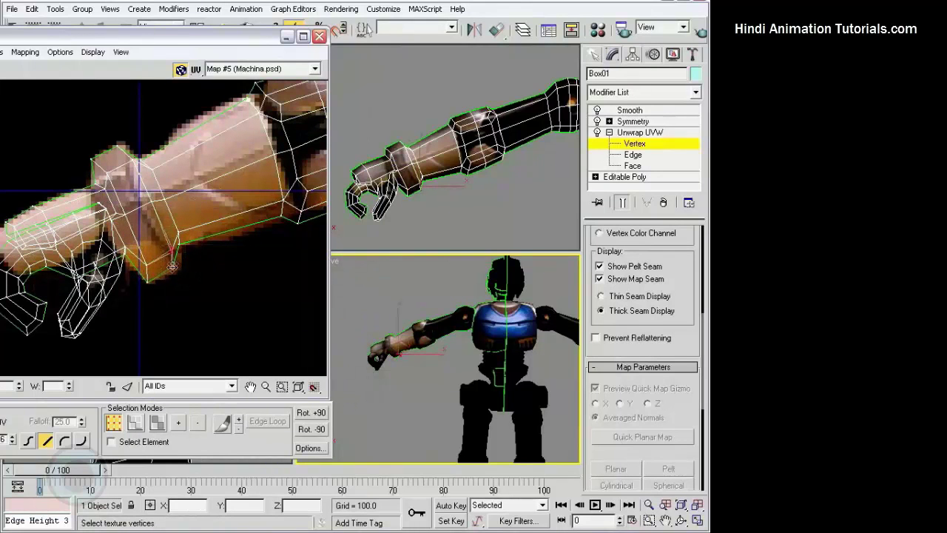
# Inspect the upper arm, forearm and hand UVs, then leave vertex editing.
pyautogui.moveTo(311, 185); pyautogui.dragTo(165, 189, button='middle')
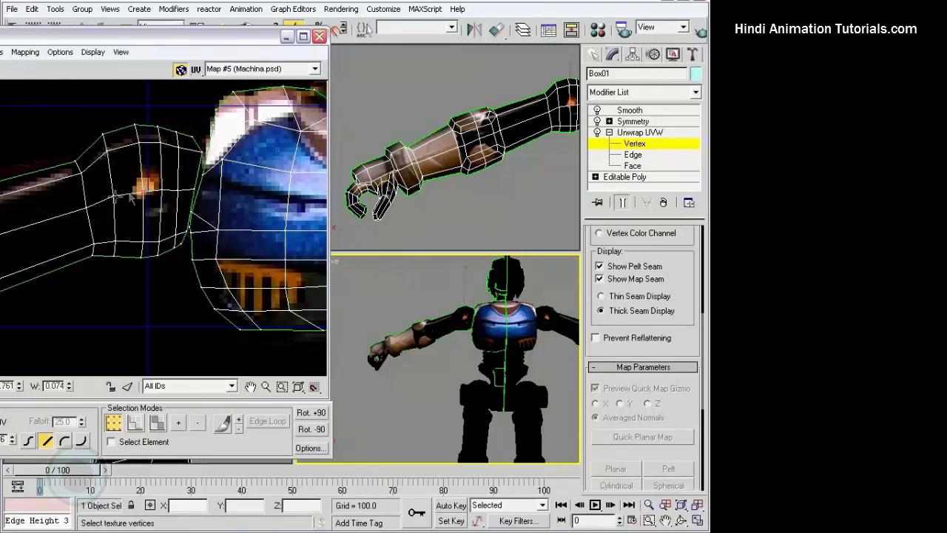
pyautogui.moveTo(129, 197); pyautogui.dragTo(312, 272, button='middle')
pyautogui.scroll(5, 432, 288)
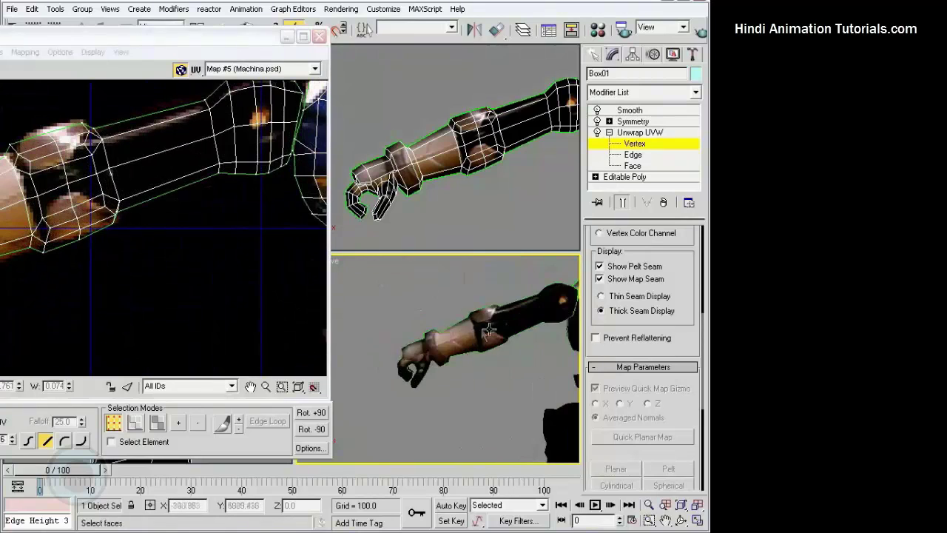
pyautogui.moveTo(433, 289); pyautogui.dragTo(576, 325, button='middle')
pyautogui.scroll(-4, 576, 326)
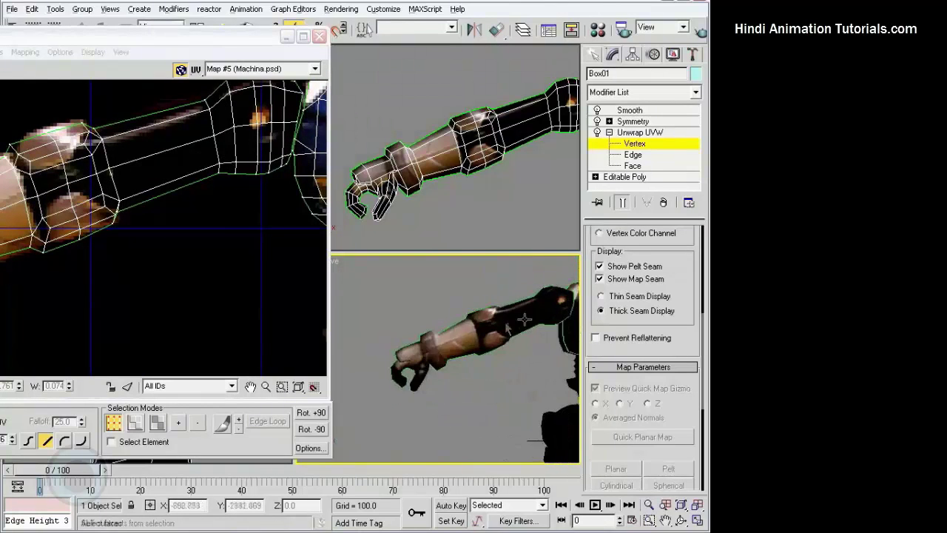
pyautogui.scroll(-4, 548, 319)
pyautogui.hotkey('ctrl', 'b')
# Close the UV editor, reselect Box01 at Unwrap UVW Face level, and zoom the Front view to the torso.
pyautogui.click(528, 315)
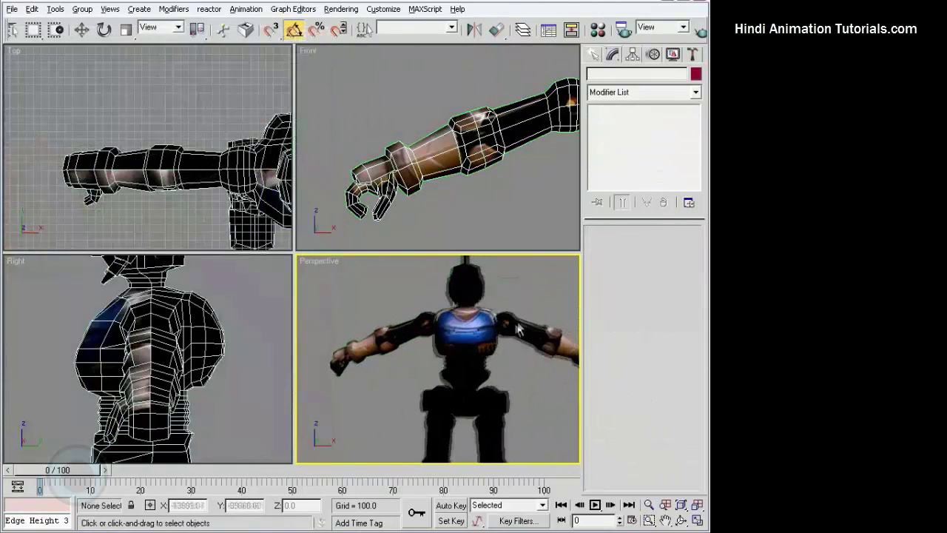
pyautogui.scroll(-2, 527, 318)
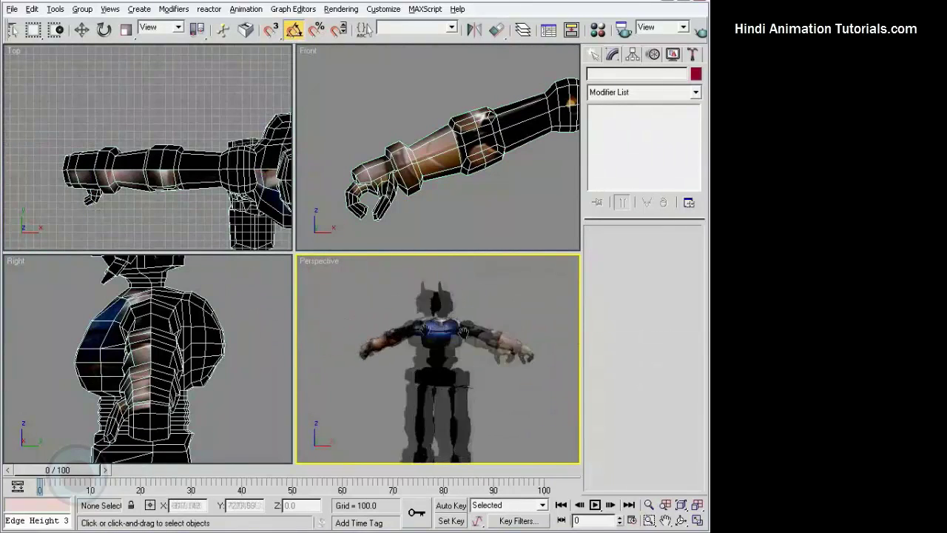
pyautogui.scroll(3, 521, 322)
pyautogui.scroll(3, 518, 326)
pyautogui.moveTo(518, 326)
pyautogui.mouseDown(button='middle')
pyautogui.moveTo(501, 331)
pyautogui.moveTo(483, 314)
pyautogui.mouseUp(button='middle')
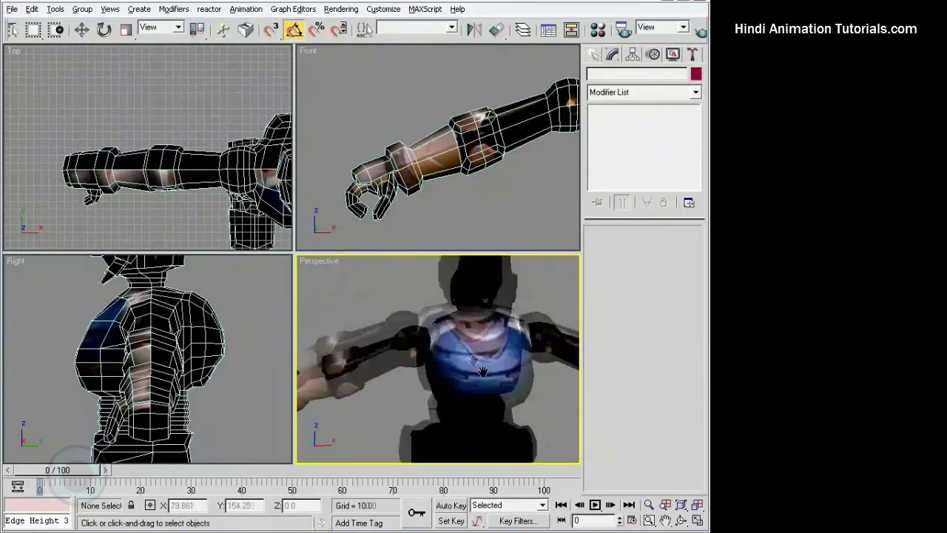
pyautogui.click(483, 314)
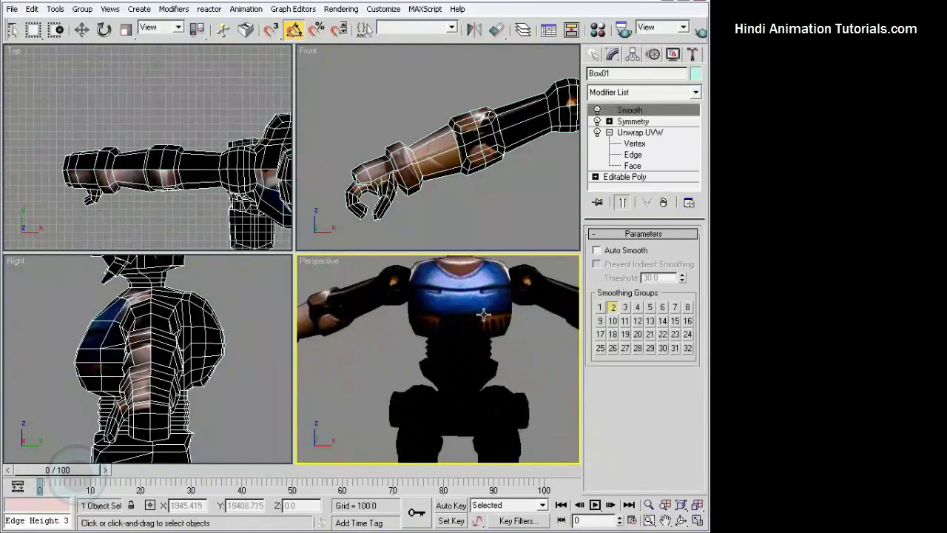
pyautogui.click(633, 166)
pyautogui.moveTo(466, 374); pyautogui.dragTo(459, 345, button='middle')
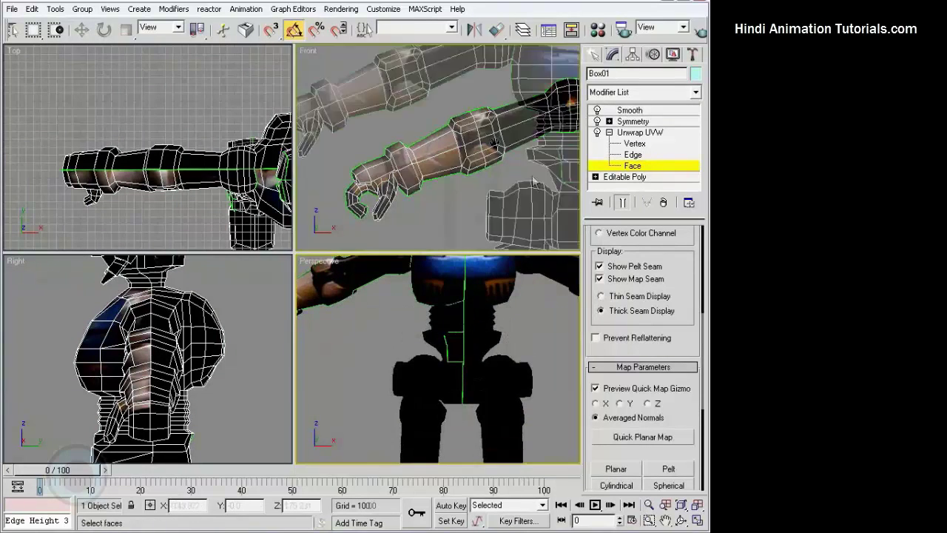
pyautogui.middleClick(406, 127)
pyautogui.press('z')
# Region-select the waist faces in the Front view, subtracting the lower neck and unwanted faces.
pyautogui.moveTo(540, 180); pyautogui.dragTo(514, 179)
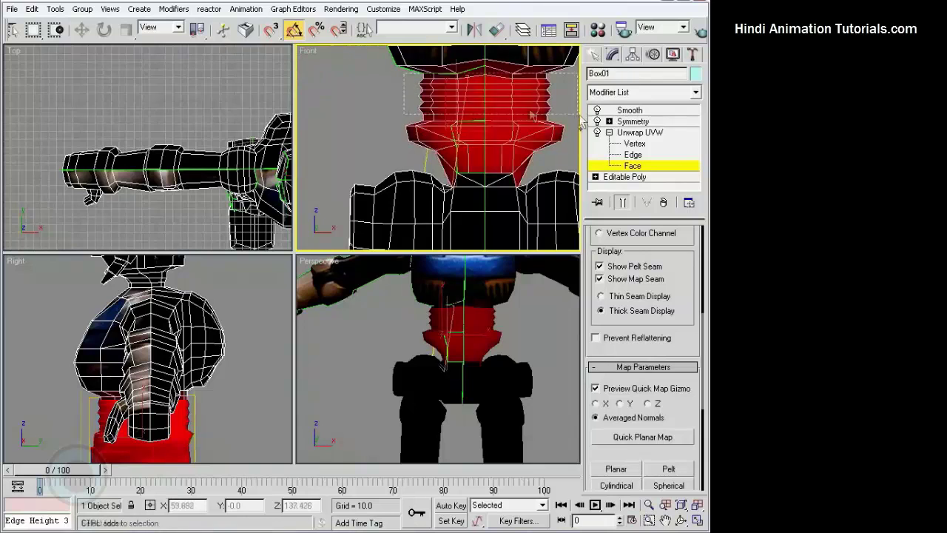
pyautogui.moveTo(405, 81); pyautogui.dragTo(498, 93, button='middle')
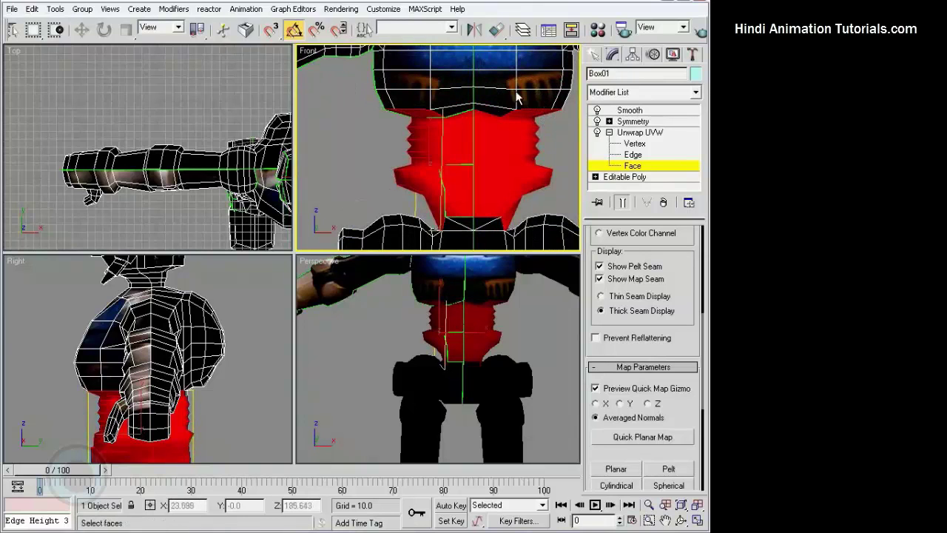
pyautogui.moveTo(425, 245); pyautogui.dragTo(425, 146, button='middle')
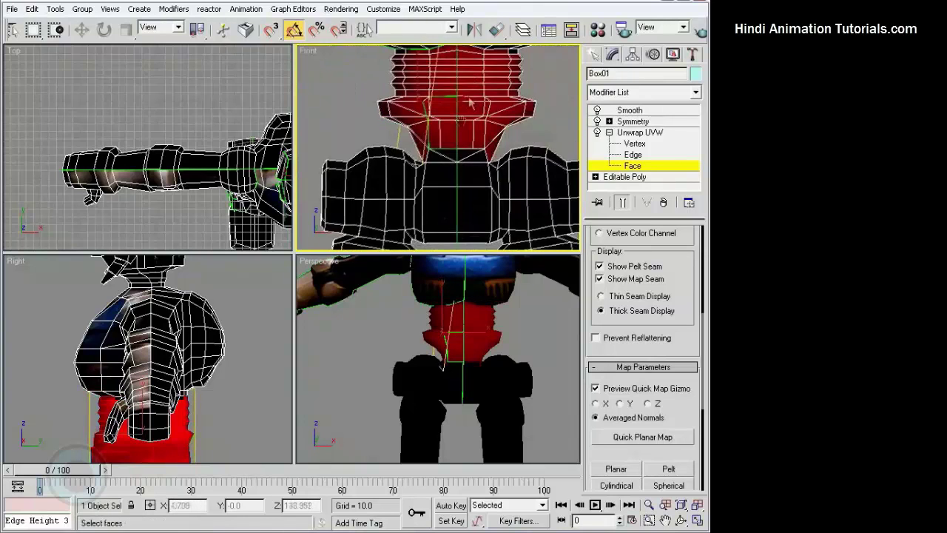
pyautogui.keyDown('alt'); pyautogui.moveTo(425, 113); pyautogui.dragTo(428, 118); pyautogui.keyUp('alt')
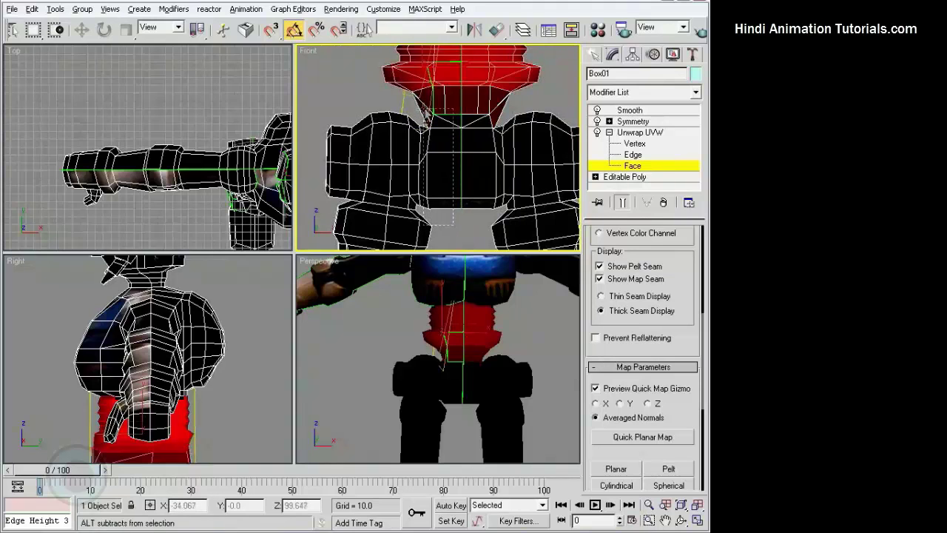
pyautogui.moveTo(426, 108); pyautogui.dragTo(426, 55, button='middle')
pyautogui.keyDown('ctrl'); pyautogui.moveTo(425, 56); pyautogui.dragTo(456, 167); pyautogui.keyUp('ctrl')
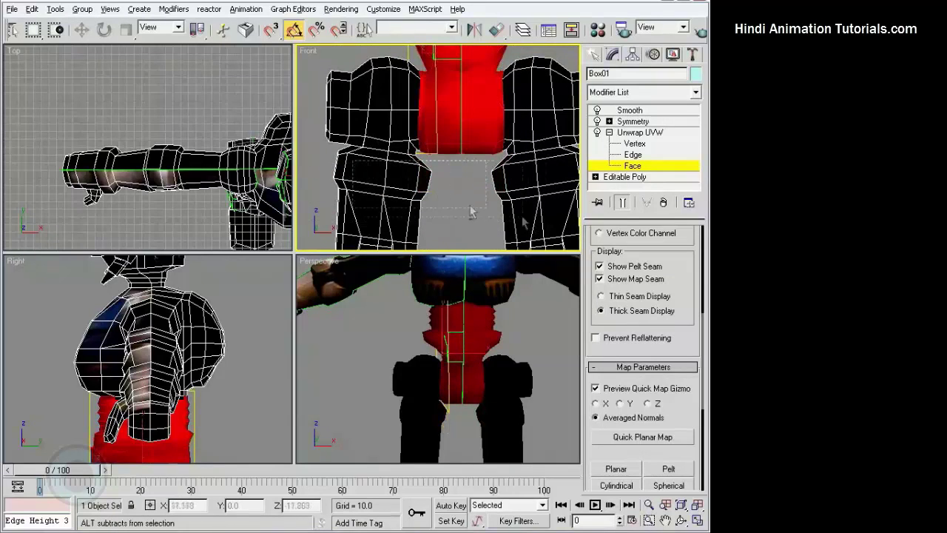
pyautogui.scroll(-1, 366, 127)
pyautogui.keyDown('alt'); pyautogui.moveTo(340, 97); pyautogui.dragTo(406, 146); pyautogui.keyUp('alt')
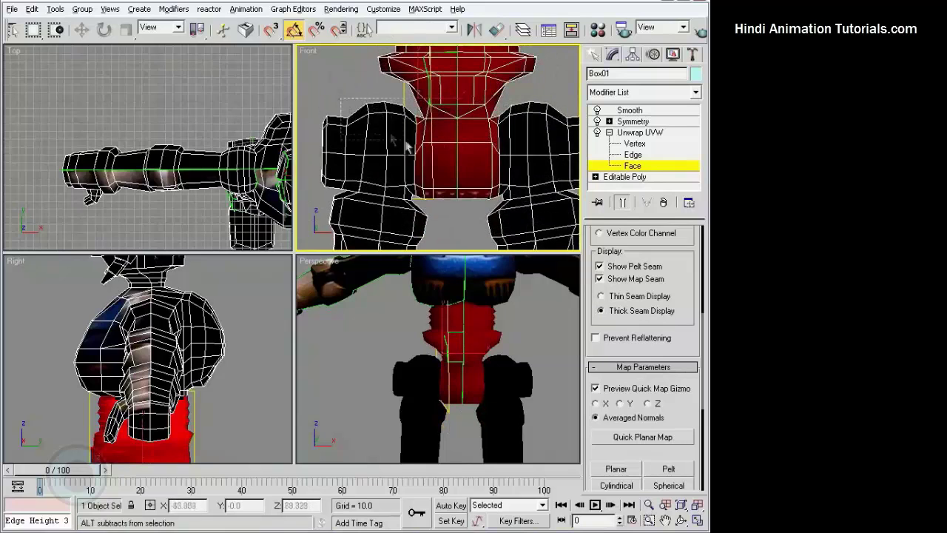
pyautogui.moveTo(684, 304); pyautogui.dragTo(684, 347)
# Open Edit UVWs on the Machina map, shift its window left, then close it again.
pyautogui.click(641, 274)
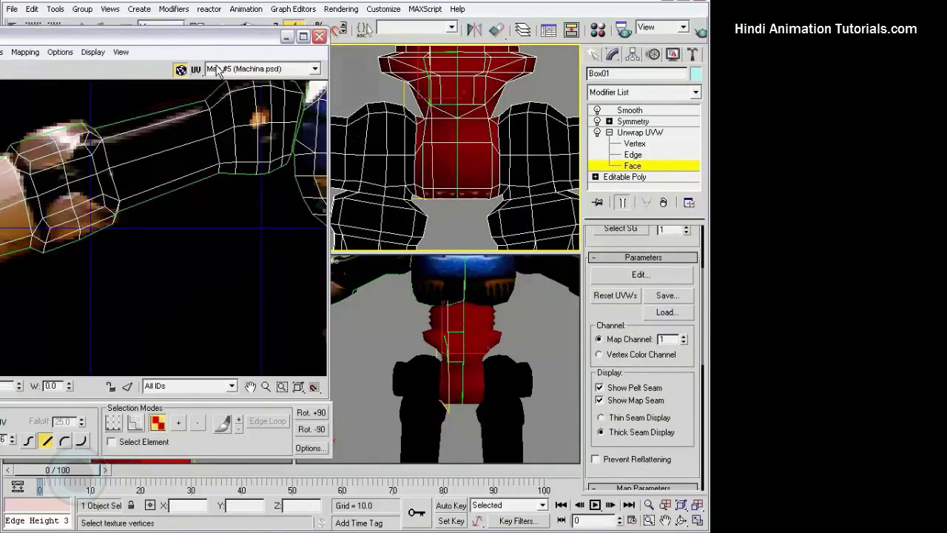
pyautogui.scroll(-3, 387, 213)
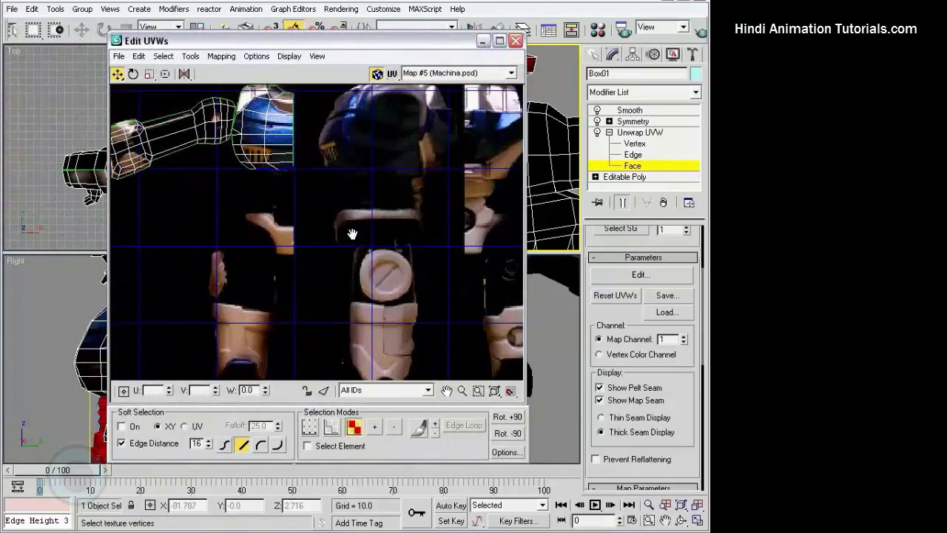
pyautogui.moveTo(427, 266); pyautogui.dragTo(356, 258, button='middle')
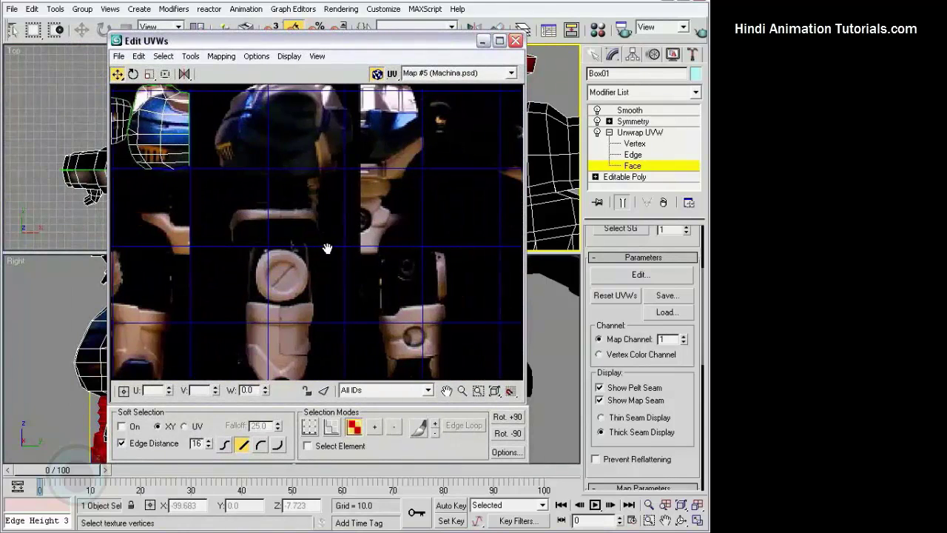
pyautogui.moveTo(439, 45)
pyautogui.mouseDown()
pyautogui.moveTo(333, 41)
pyautogui.moveTo(349, 48)
pyautogui.mouseUp()
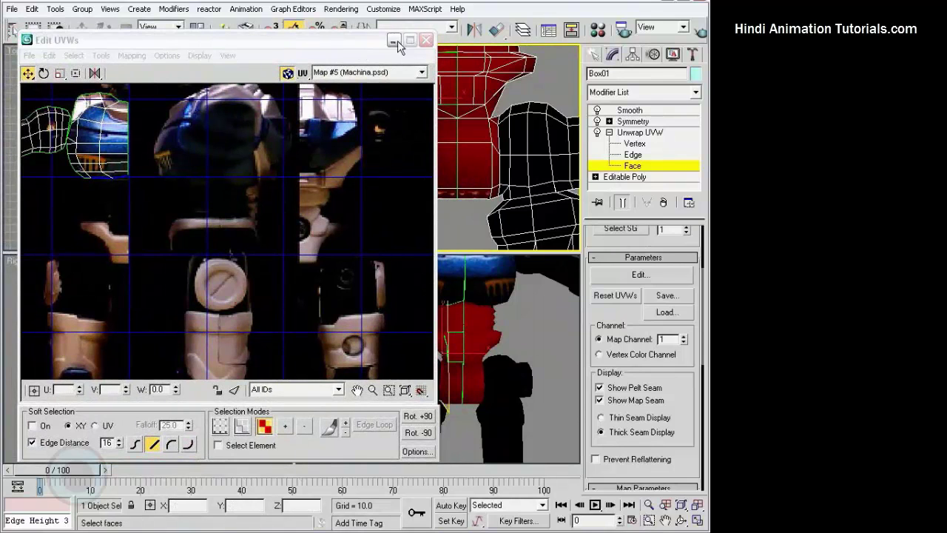
pyautogui.click(426, 41)
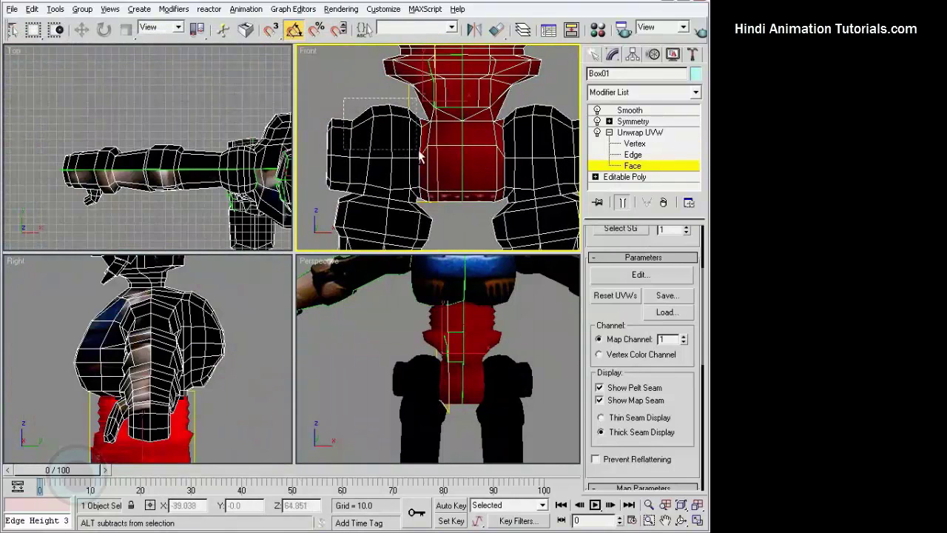
# Select the waist faces in the side view and add waist faces from both sides.
pyautogui.moveTo(426, 153); pyautogui.dragTo(365, 111)
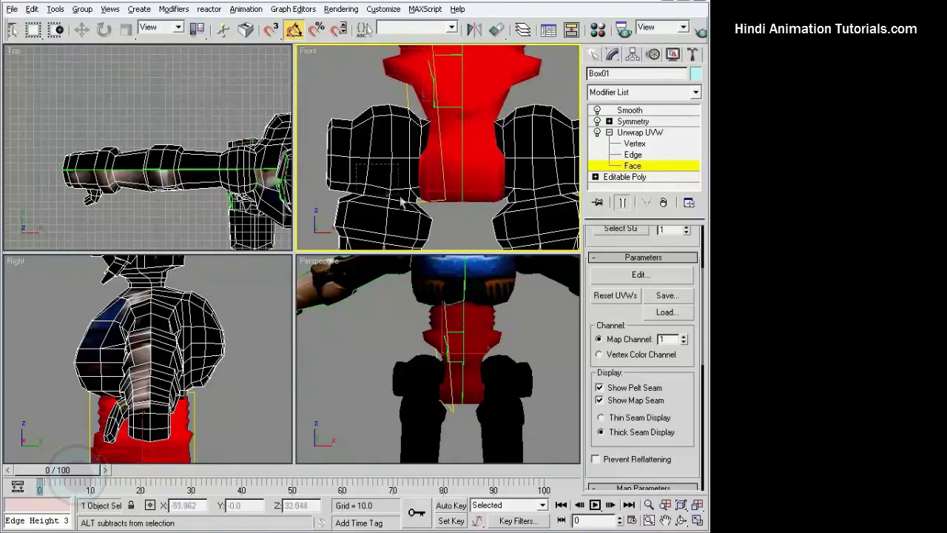
pyautogui.scroll(-2, 426, 211)
pyautogui.scroll(2, 234, 395)
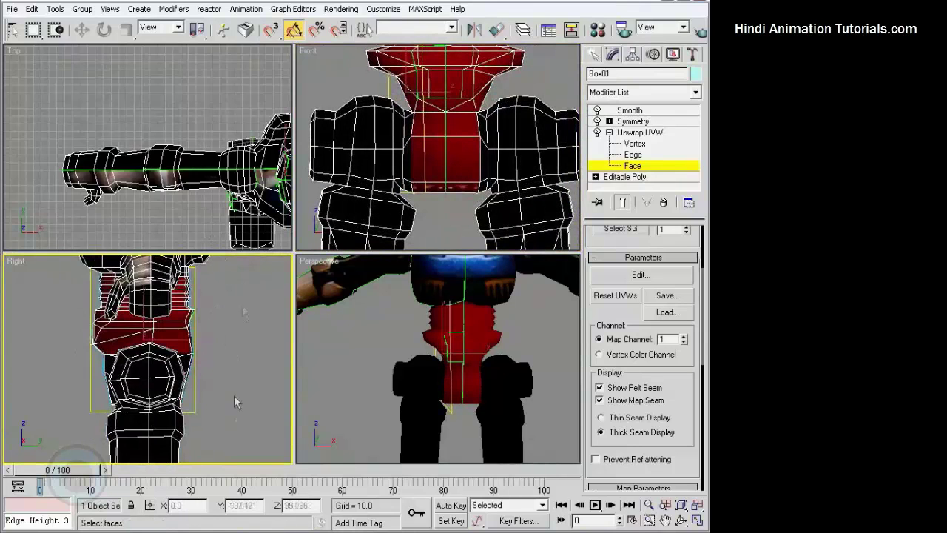
pyautogui.moveTo(176, 291)
pyautogui.mouseDown()
pyautogui.moveTo(229, 404)
pyautogui.moveTo(230, 433)
pyautogui.mouseUp()
pyautogui.moveTo(502, 322)
pyautogui.keyDown('alt'); pyautogui.mouseDown(button='middle')
pyautogui.moveTo(374, 352)
pyautogui.moveTo(423, 360)
pyautogui.mouseUp(button='middle'); pyautogui.keyUp('alt')
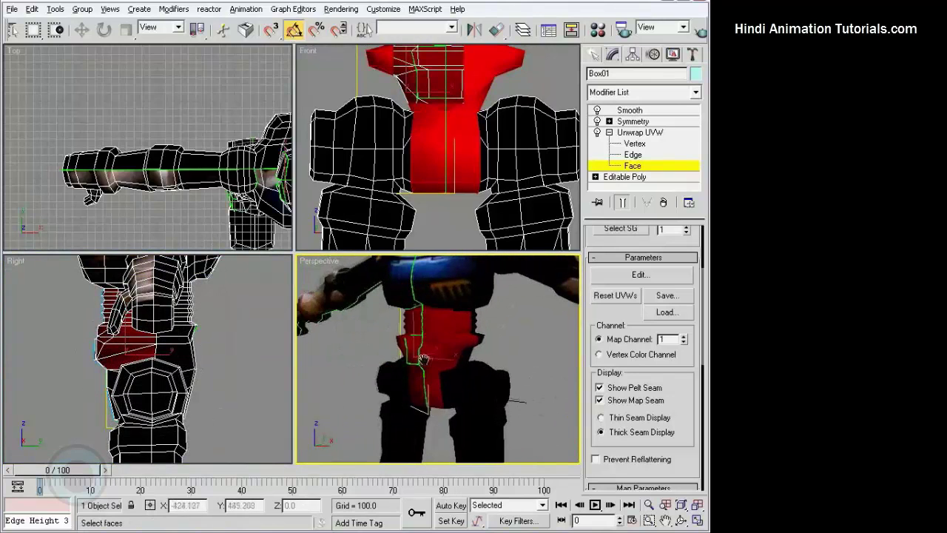
pyautogui.click(450, 387)
pyautogui.keyDown('alt'); pyautogui.moveTo(443, 391); pyautogui.dragTo(540, 383, button='middle'); pyautogui.keyUp('alt')
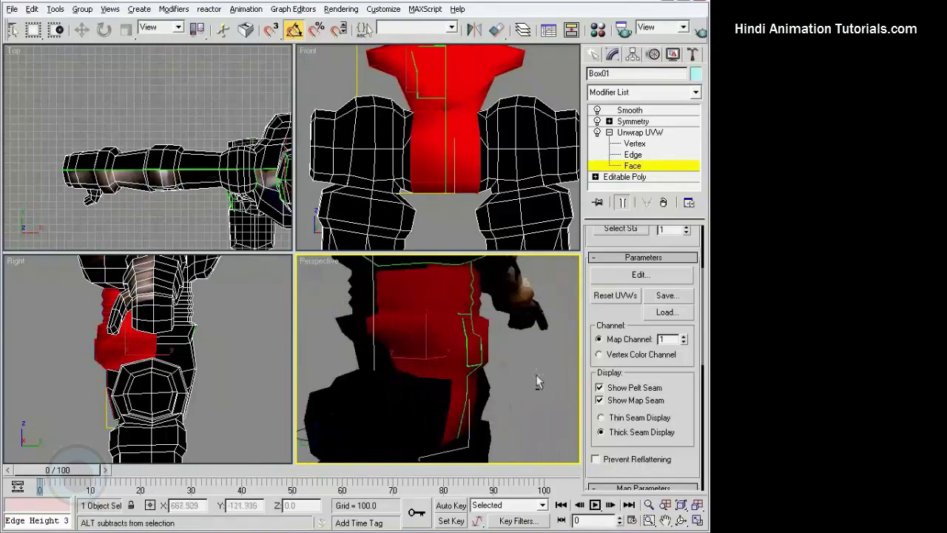
pyautogui.keyDown('ctrl'); pyautogui.click(435, 381); pyautogui.keyUp('ctrl')
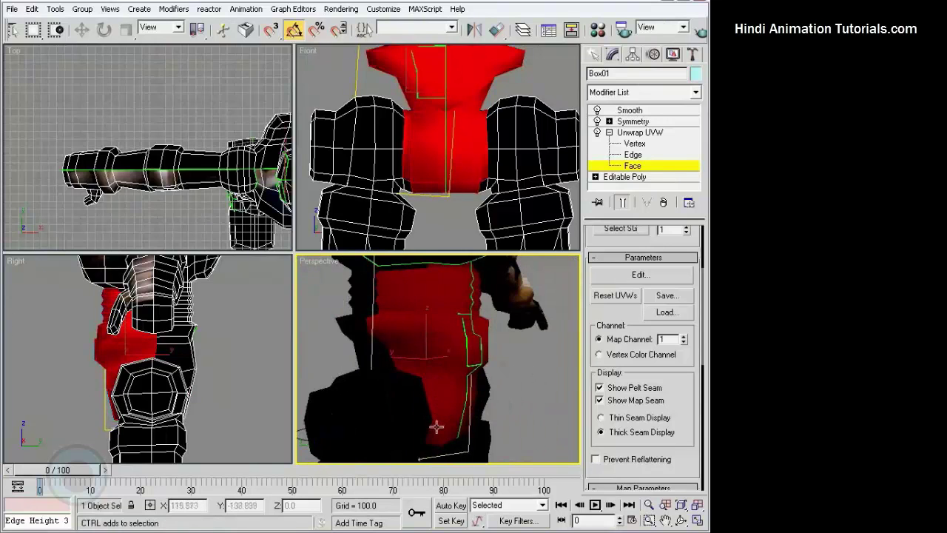
# Orbit above and below the torso to check the waist selection, then reopen Edit UVWs.
pyautogui.keyDown('alt'); pyautogui.moveTo(434, 429); pyautogui.dragTo(441, 374, button='middle'); pyautogui.keyUp('alt')
pyautogui.moveTo(399, 418)
pyautogui.keyDown('alt'); pyautogui.mouseDown(button='middle')
pyautogui.moveTo(461, 406)
pyautogui.moveTo(314, 399)
pyautogui.moveTo(473, 363)
pyautogui.moveTo(422, 345)
pyautogui.moveTo(432, 326)
pyautogui.moveTo(461, 345)
pyautogui.moveTo(316, 337)
pyautogui.moveTo(432, 348)
pyautogui.moveTo(469, 387)
pyautogui.moveTo(486, 389)
pyautogui.moveTo(473, 400)
pyautogui.moveTo(452, 332)
pyautogui.moveTo(429, 355)
pyautogui.moveTo(439, 340)
pyautogui.mouseUp(button='middle'); pyautogui.keyUp('alt')
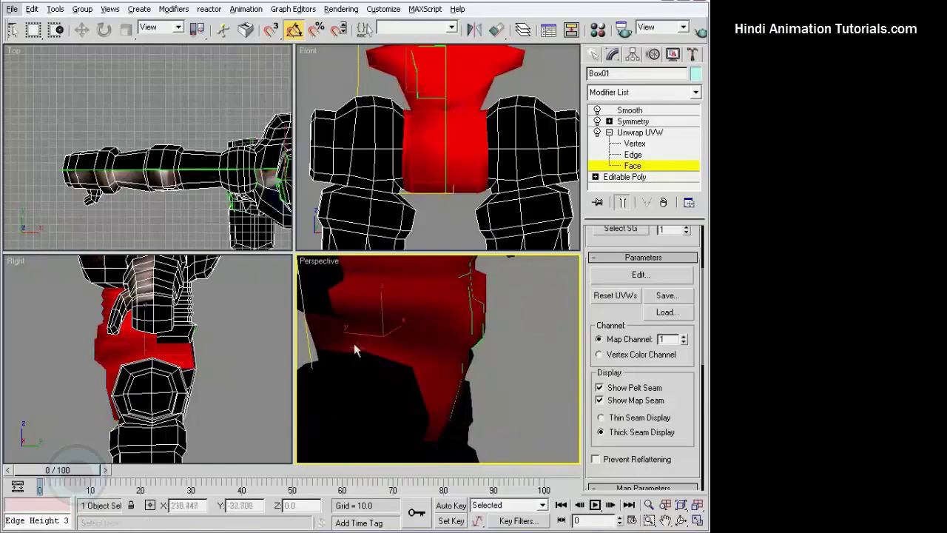
pyautogui.moveTo(343, 334)
pyautogui.keyDown('alt'); pyautogui.mouseDown(button='middle')
pyautogui.moveTo(367, 370)
pyautogui.moveTo(415, 355)
pyautogui.moveTo(496, 368)
pyautogui.mouseUp(button='middle'); pyautogui.keyUp('alt')
pyautogui.scroll(-2, 421, 362)
pyautogui.scroll(-2, 420, 362)
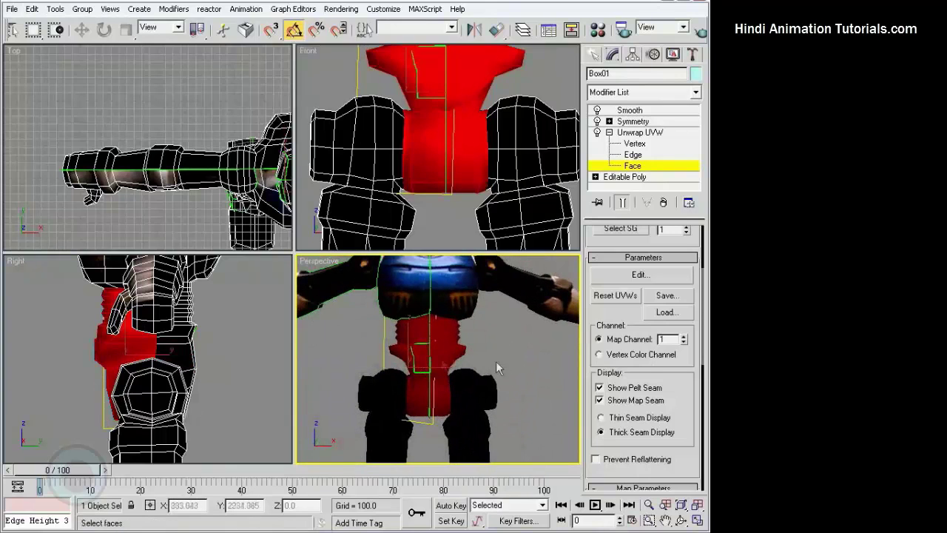
pyautogui.moveTo(682, 413); pyautogui.dragTo(687, 435)
pyautogui.click(654, 299)
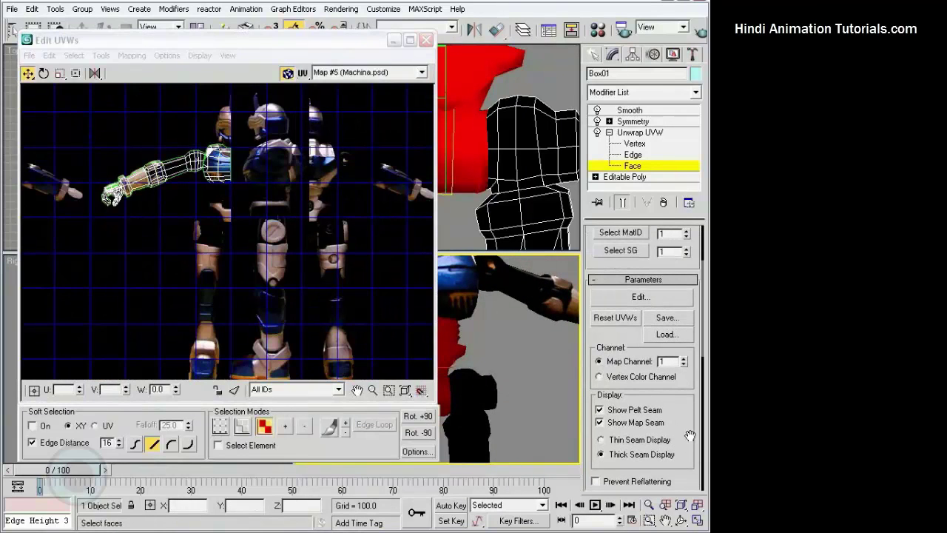
# Planar-map the waist faces, move the UVs onto the waist texture strip, and shrink them with Freeform Mode.
pyautogui.moveTo(690, 436); pyautogui.dragTo(690, 247)
pyautogui.click(617, 424)
pyautogui.scroll(3, 287, 200)
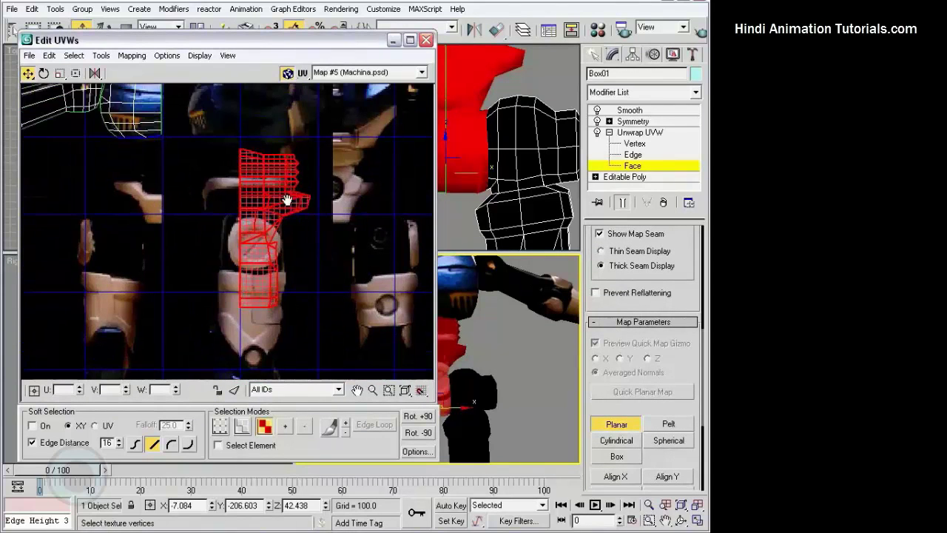
pyautogui.scroll(2, 288, 200)
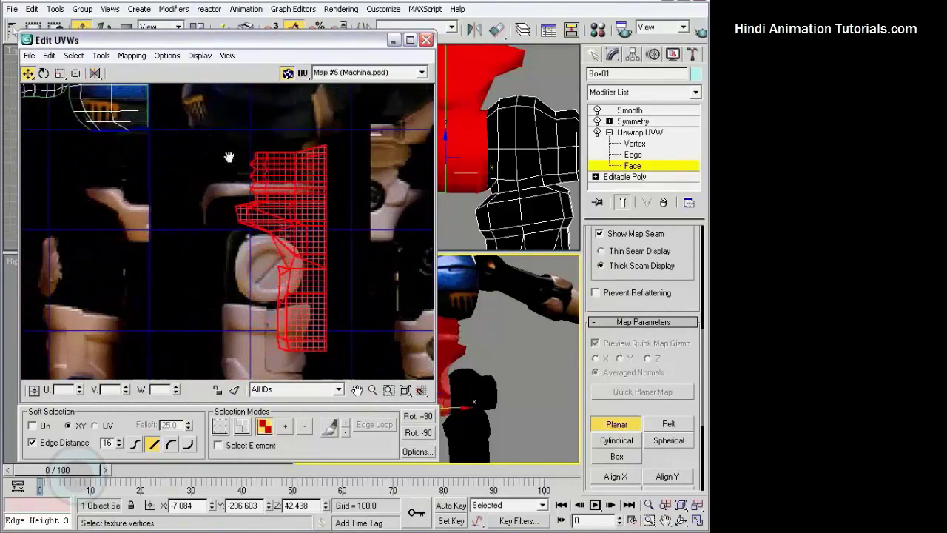
pyautogui.moveTo(229, 156); pyautogui.dragTo(264, 166, button='middle')
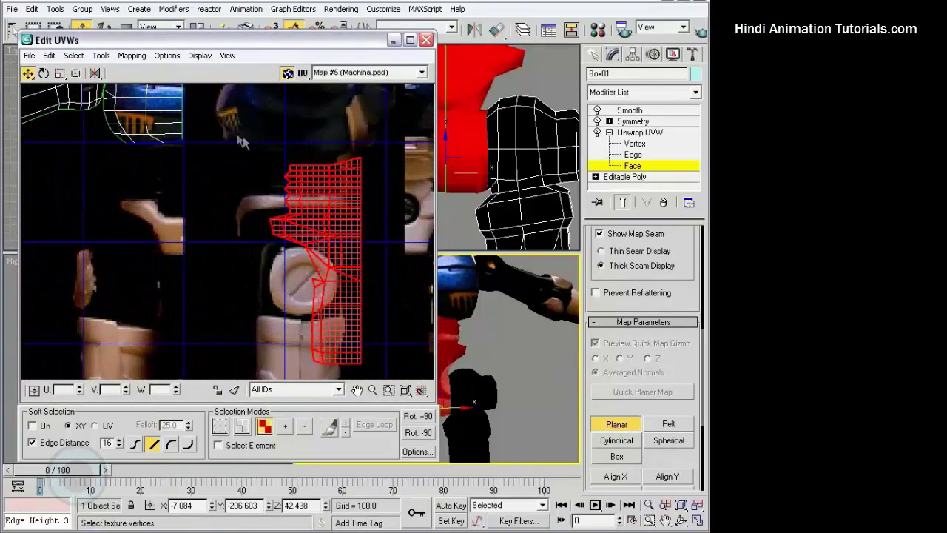
pyautogui.moveTo(338, 225); pyautogui.dragTo(169, 209)
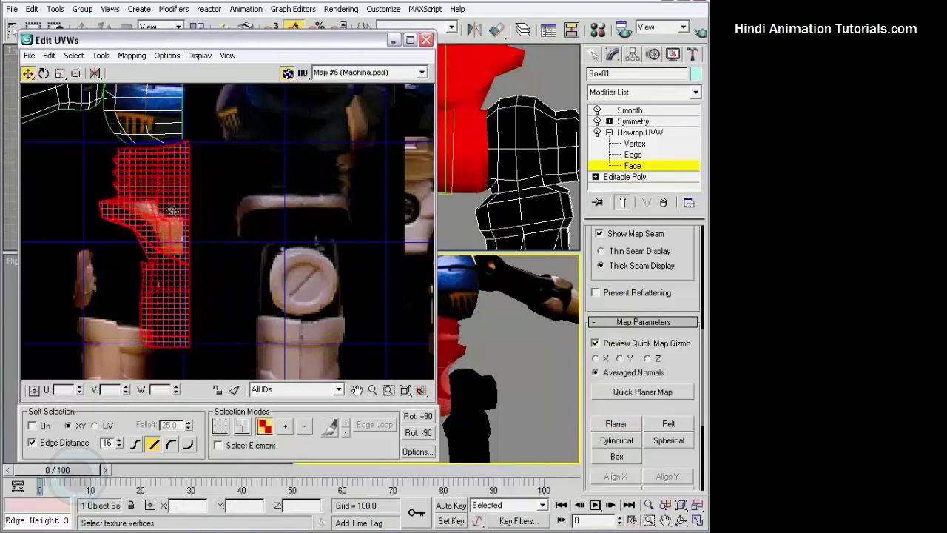
pyautogui.moveTo(168, 209); pyautogui.dragTo(230, 217, button='middle')
pyautogui.click(76, 73)
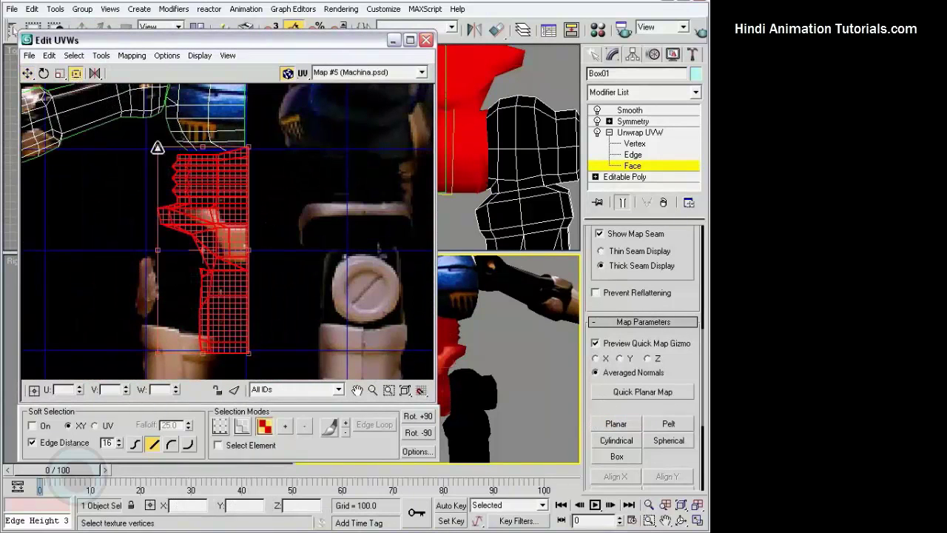
pyautogui.moveTo(158, 147)
pyautogui.mouseDown()
pyautogui.moveTo(268, 254)
pyautogui.moveTo(231, 176)
pyautogui.mouseUp()
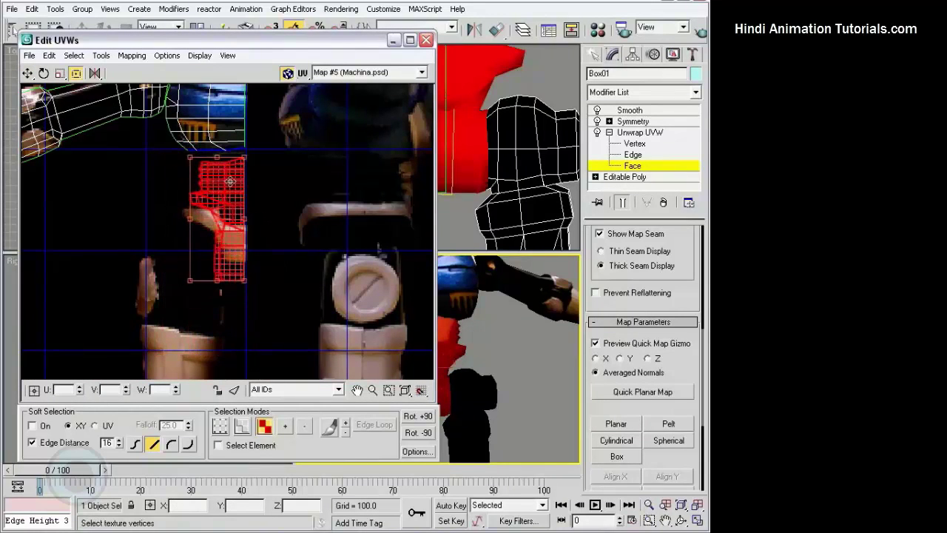
# Move the ribbed waist UV strip down and stretch its top edge to fill the texture's waist section.
pyautogui.click(511, 341)
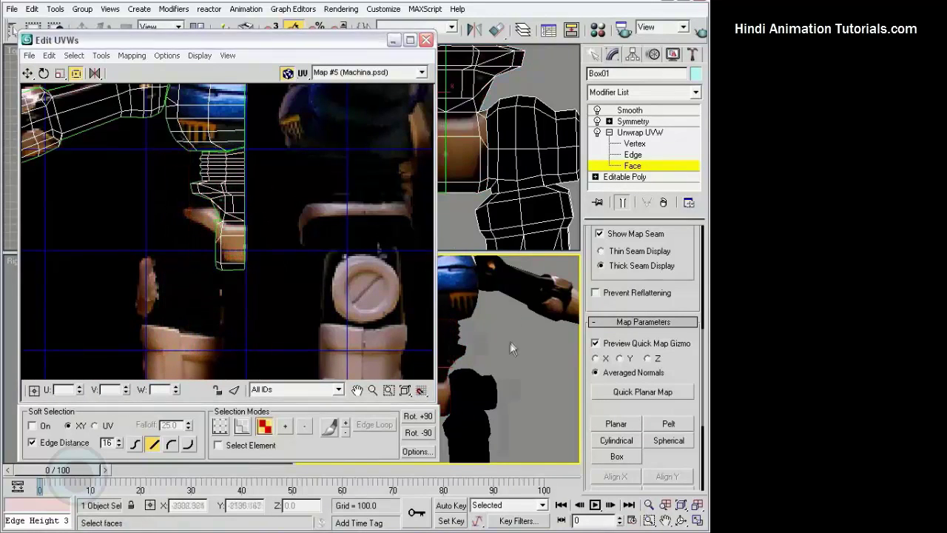
pyautogui.keyDown('alt'); pyautogui.moveTo(510, 341); pyautogui.dragTo(558, 313, button='middle'); pyautogui.keyUp('alt')
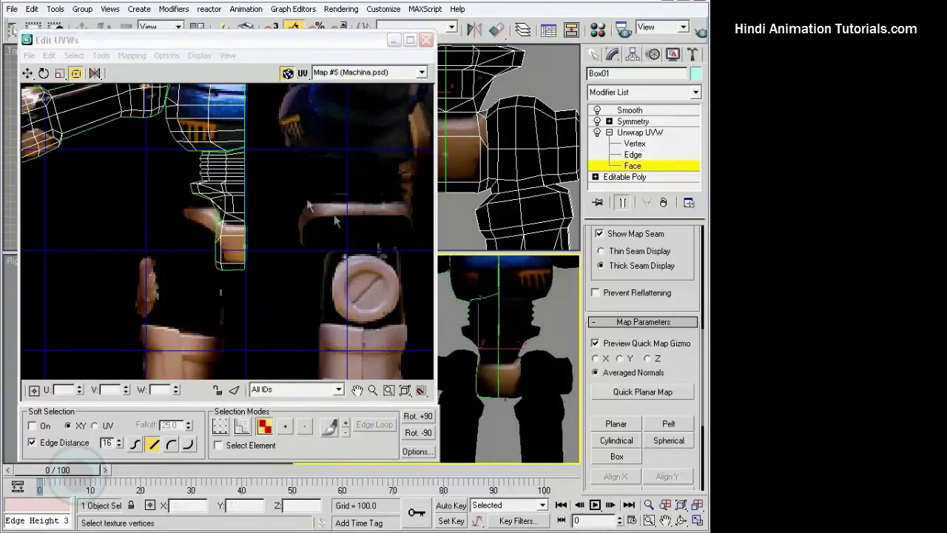
pyautogui.scroll(2, 242, 230)
pyautogui.moveTo(142, 222); pyautogui.dragTo(282, 247)
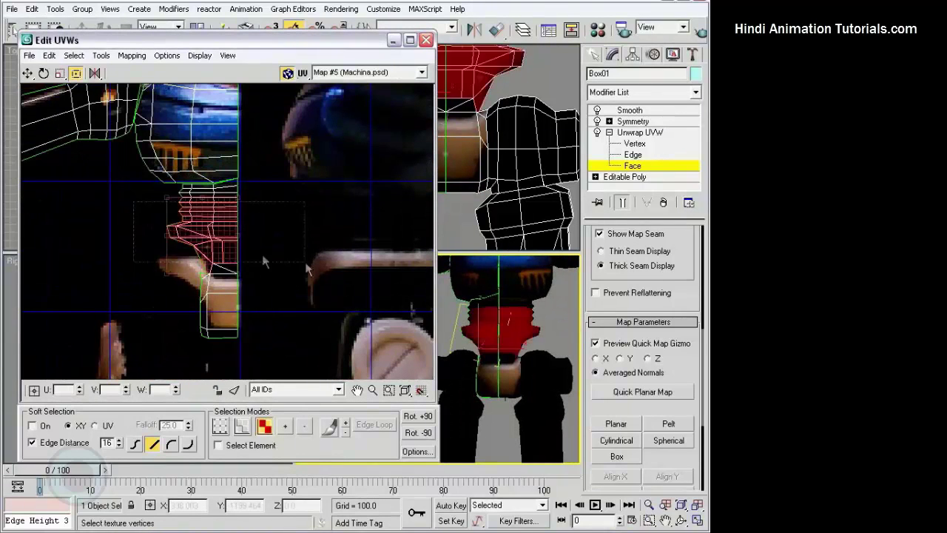
pyautogui.moveTo(225, 223); pyautogui.dragTo(224, 262)
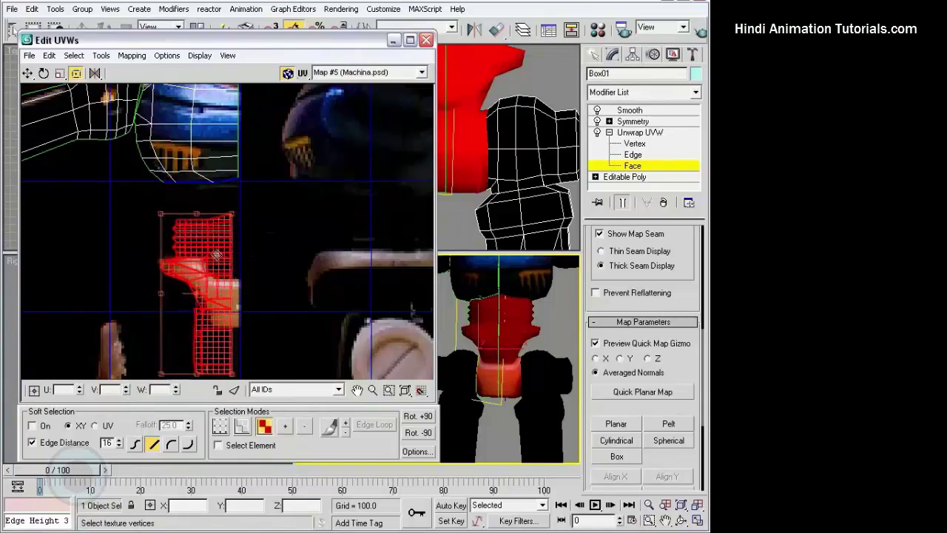
pyautogui.moveTo(167, 218); pyautogui.dragTo(165, 180)
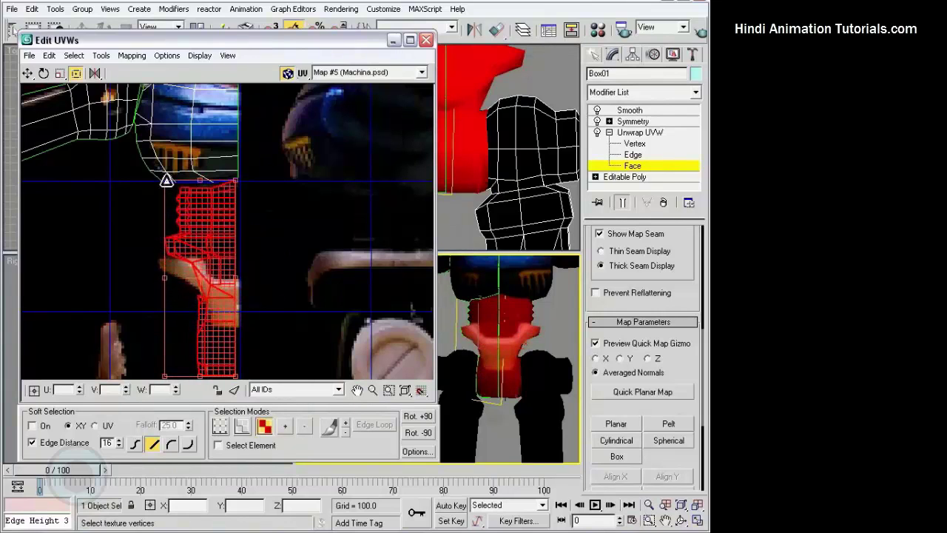
pyautogui.moveTo(207, 237); pyautogui.dragTo(212, 258)
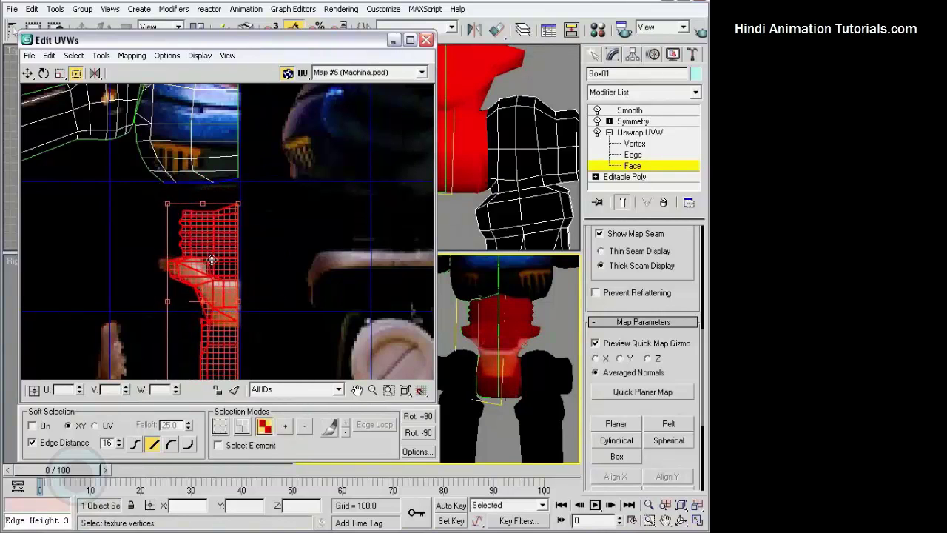
pyautogui.moveTo(173, 206); pyautogui.dragTo(166, 182)
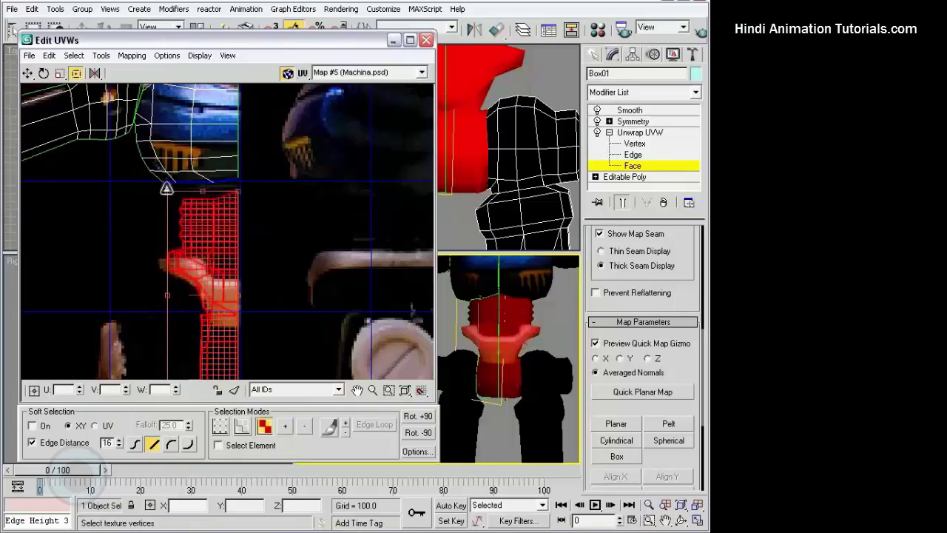
pyautogui.click(246, 258)
pyautogui.scroll(2, 247, 259)
pyautogui.moveTo(222, 222); pyautogui.dragTo(224, 199, button='middle')
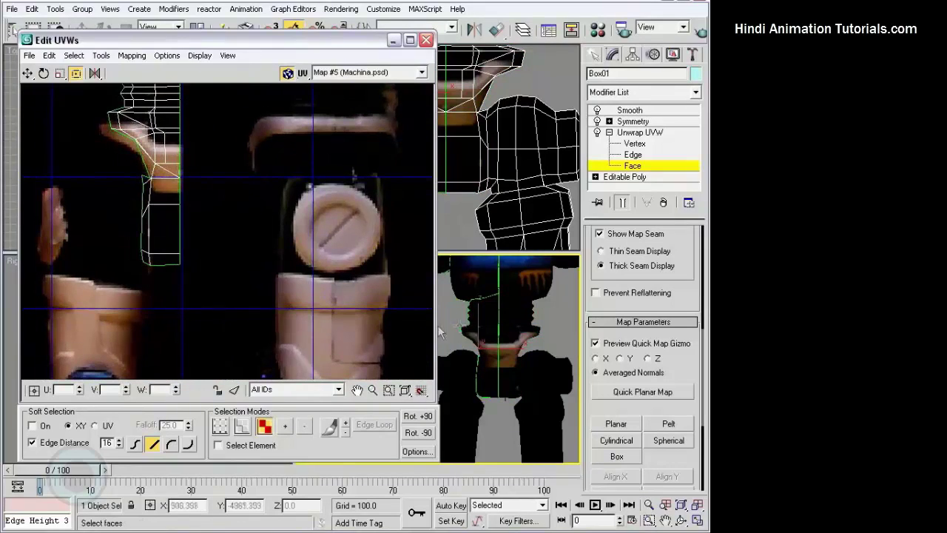
pyautogui.moveTo(126, 251); pyautogui.dragTo(135, 286, button='middle')
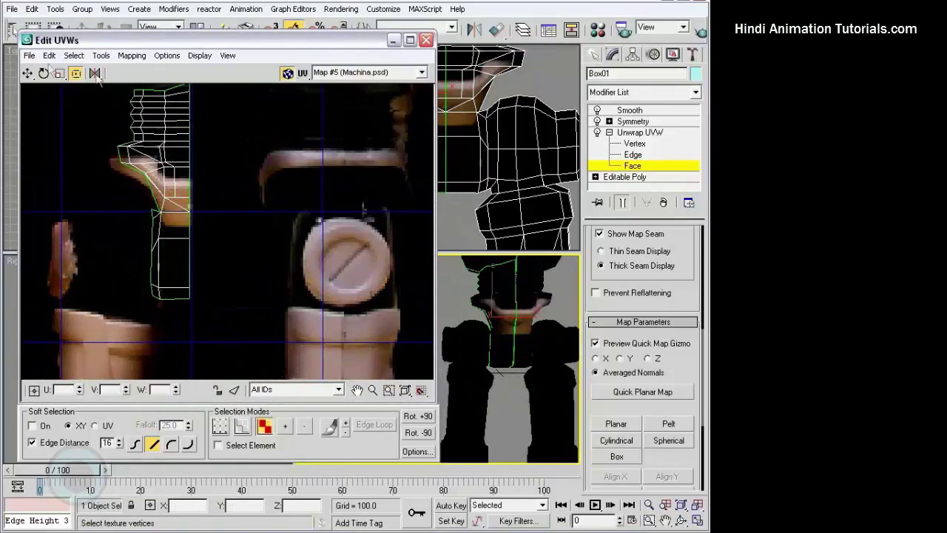
# At vertex level, select a cluster of hip UV vertices and move them down to match the texture.
pyautogui.click(220, 425)
pyautogui.scroll(2, 212, 362)
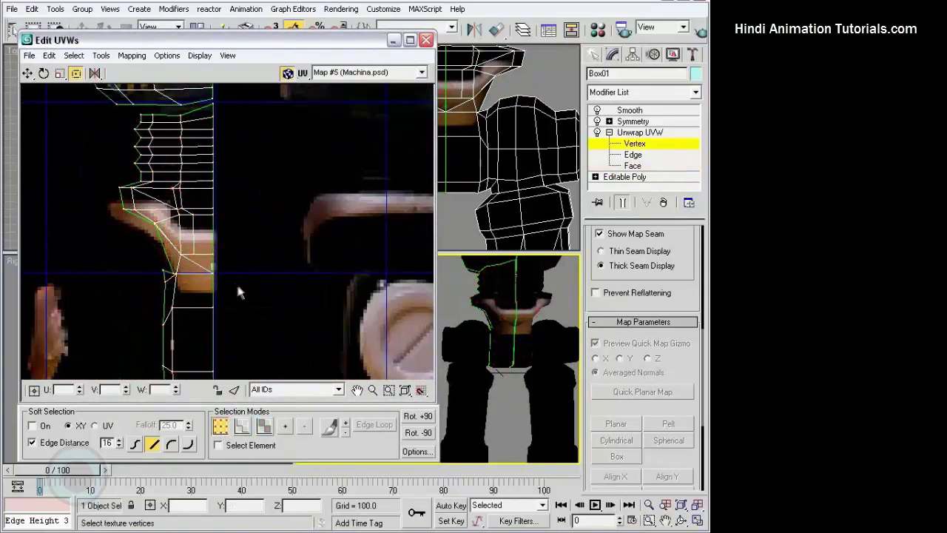
pyautogui.moveTo(131, 244); pyautogui.dragTo(151, 216)
pyautogui.keyDown('ctrl'); pyautogui.moveTo(106, 182); pyautogui.dragTo(107, 184); pyautogui.keyUp('ctrl')
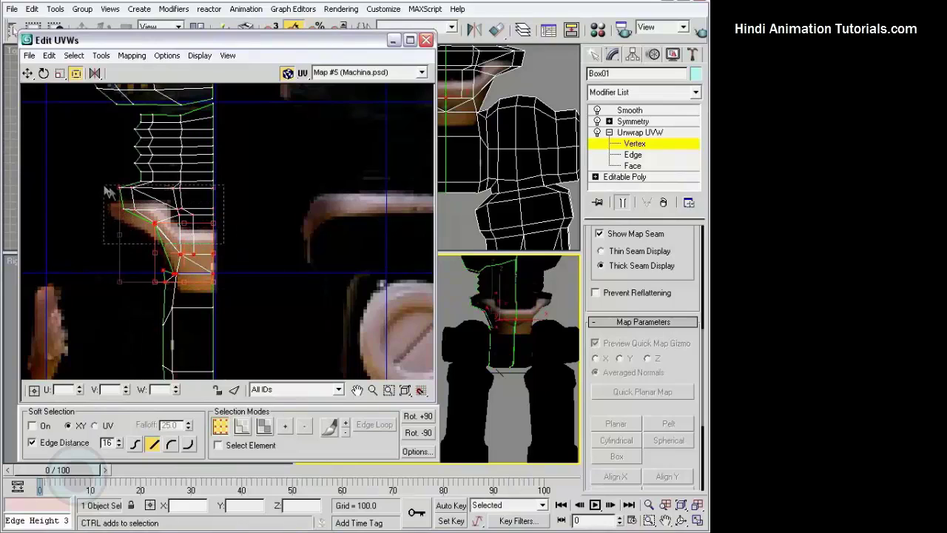
pyautogui.click(28, 72)
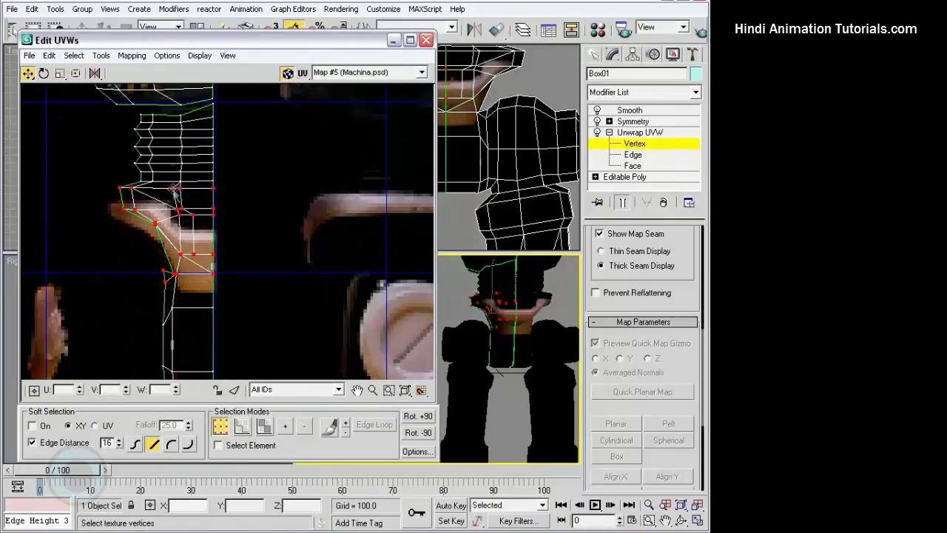
pyautogui.moveTo(175, 189)
pyautogui.mouseDown()
pyautogui.moveTo(178, 214)
pyautogui.moveTo(122, 207)
pyautogui.mouseUp()
pyautogui.click(106, 198)
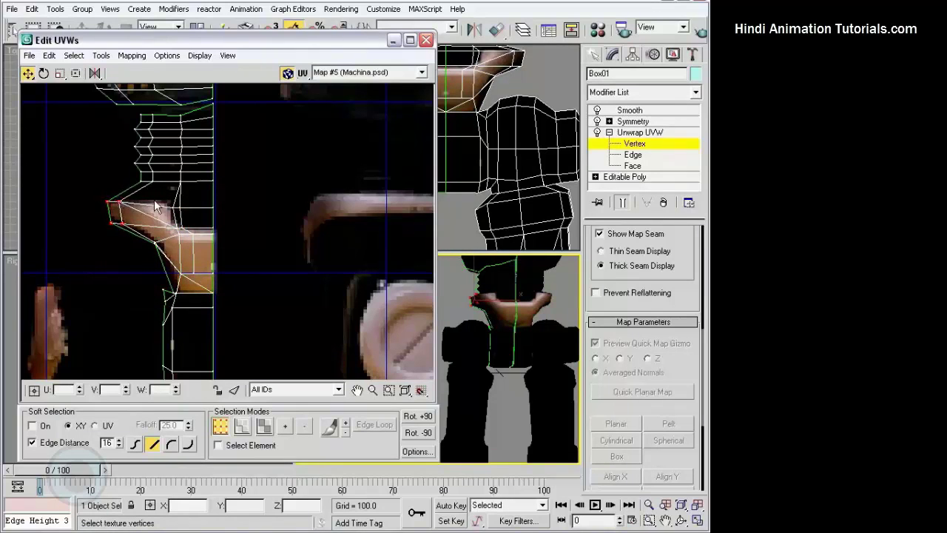
# Lower the bottom vertices, snap a vertex to the texture edge, and place the upper-left waist vertices.
pyautogui.moveTo(228, 261); pyautogui.dragTo(241, 184, button='middle')
pyautogui.moveTo(186, 295); pyautogui.dragTo(187, 314)
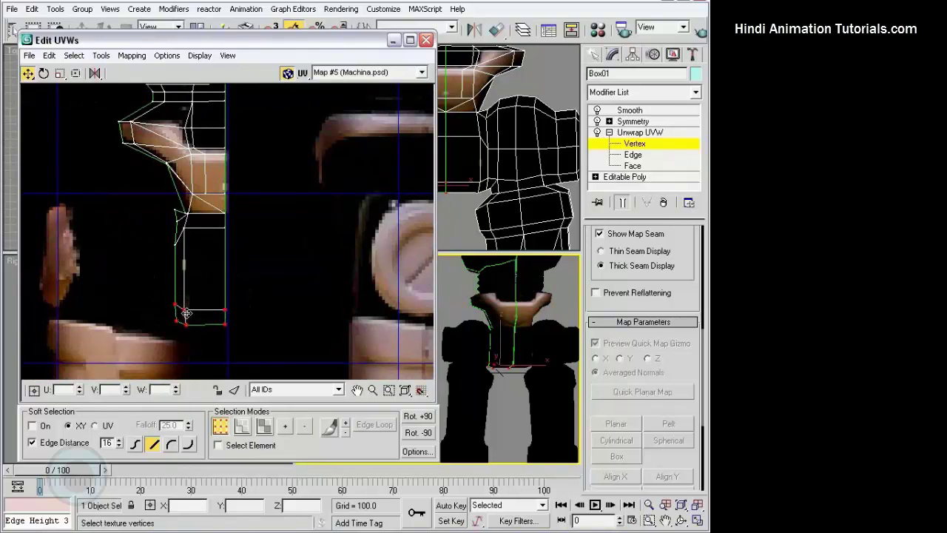
pyautogui.moveTo(199, 260); pyautogui.dragTo(196, 294, button='middle')
pyautogui.moveTo(511, 347)
pyautogui.keyDown('alt'); pyautogui.mouseDown(button='middle')
pyautogui.moveTo(524, 325)
pyautogui.moveTo(518, 333)
pyautogui.mouseUp(button='middle'); pyautogui.keyUp('alt')
pyautogui.scroll(2, 275, 330)
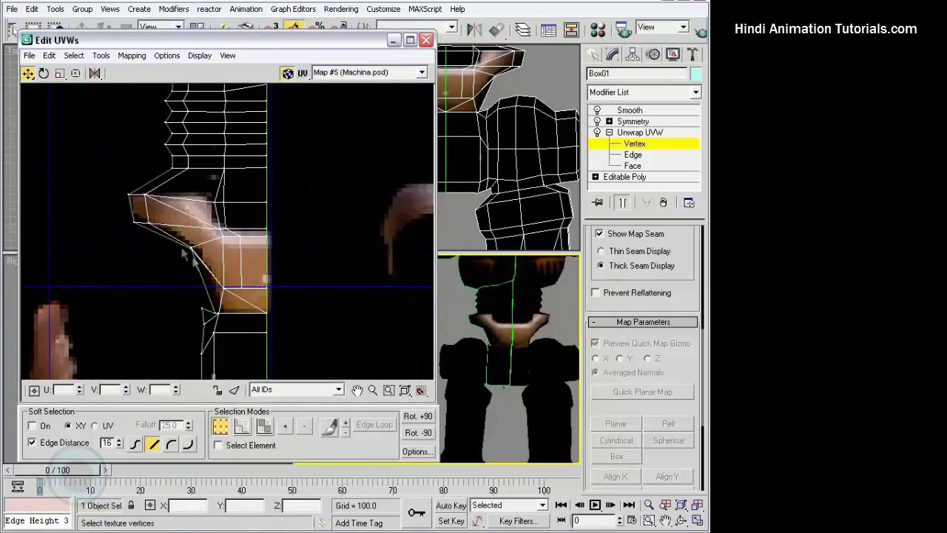
pyautogui.moveTo(191, 248); pyautogui.dragTo(201, 241)
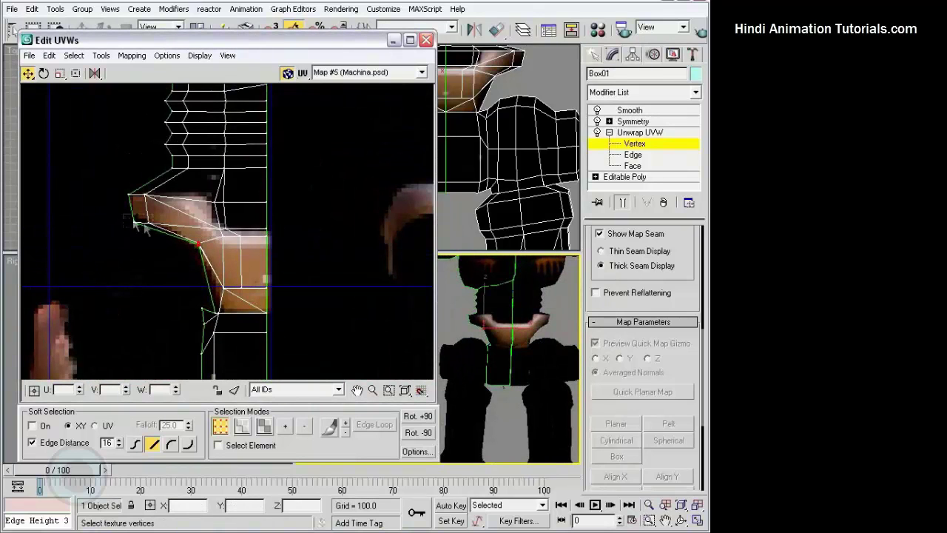
pyautogui.moveTo(126, 193); pyautogui.dragTo(147, 196)
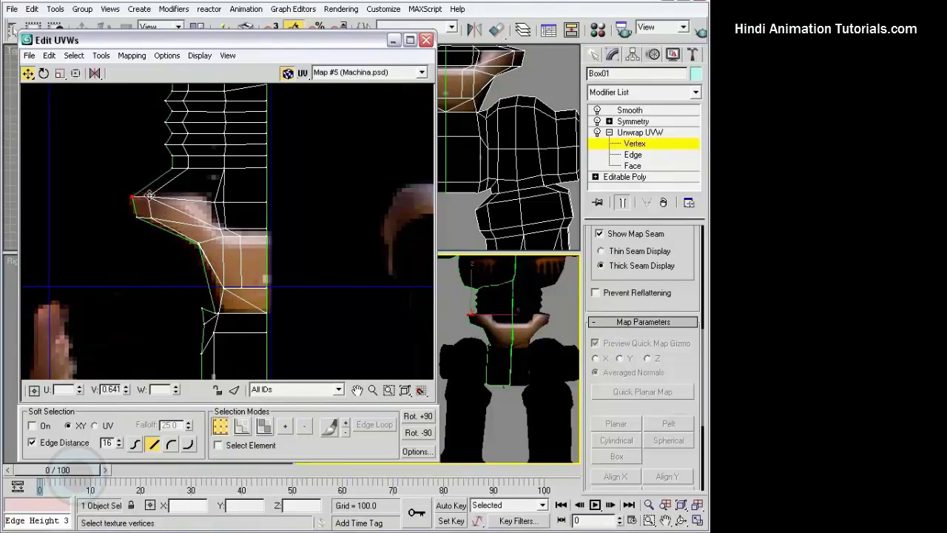
pyautogui.moveTo(148, 198); pyautogui.dragTo(163, 194, button='middle')
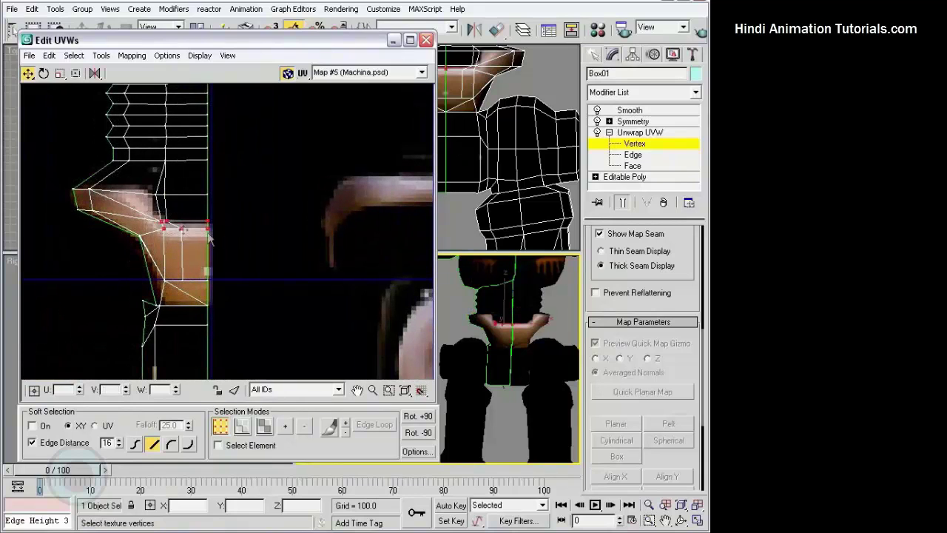
pyautogui.moveTo(182, 233); pyautogui.dragTo(177, 236)
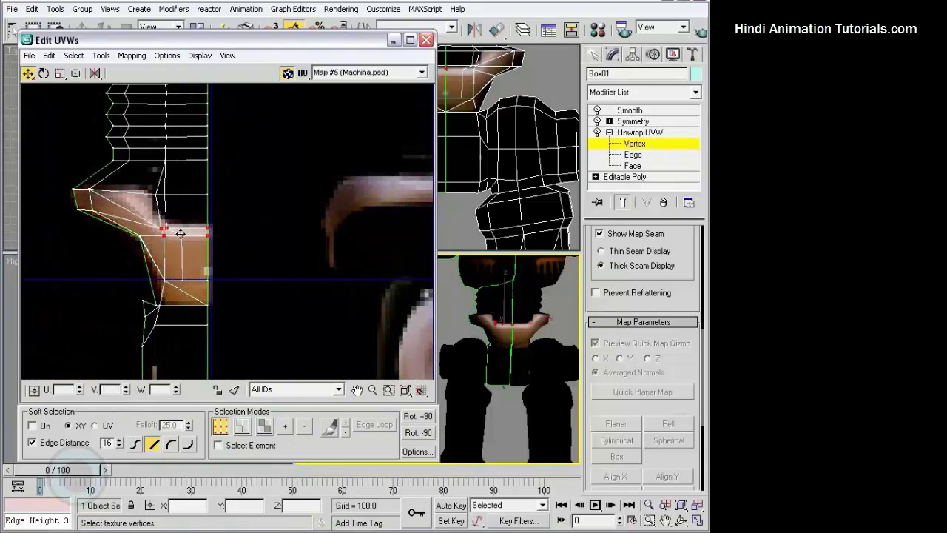
pyautogui.click(161, 196)
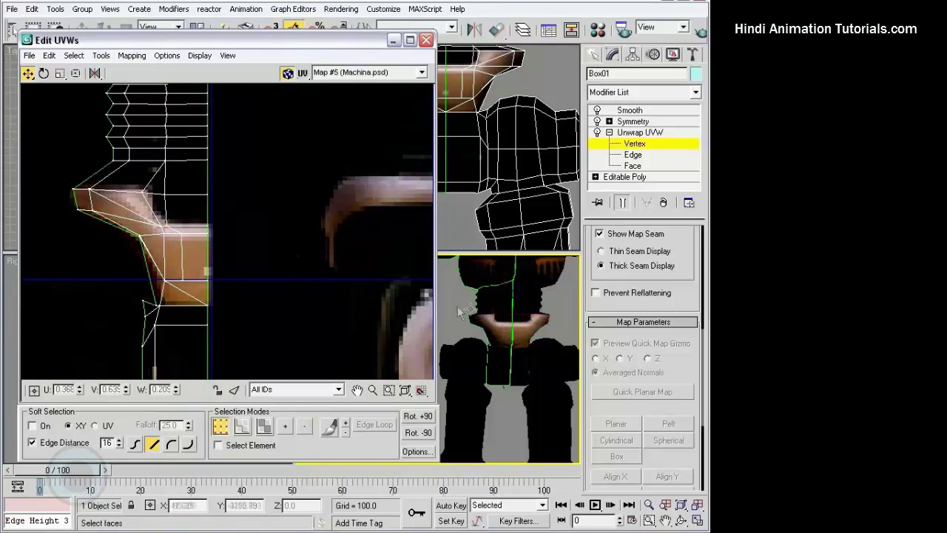
# Fine-tune individual lower waist and outline vertices to fit the pelvis texture piece.
pyautogui.click(156, 305)
pyautogui.moveTo(157, 305); pyautogui.dragTo(164, 300)
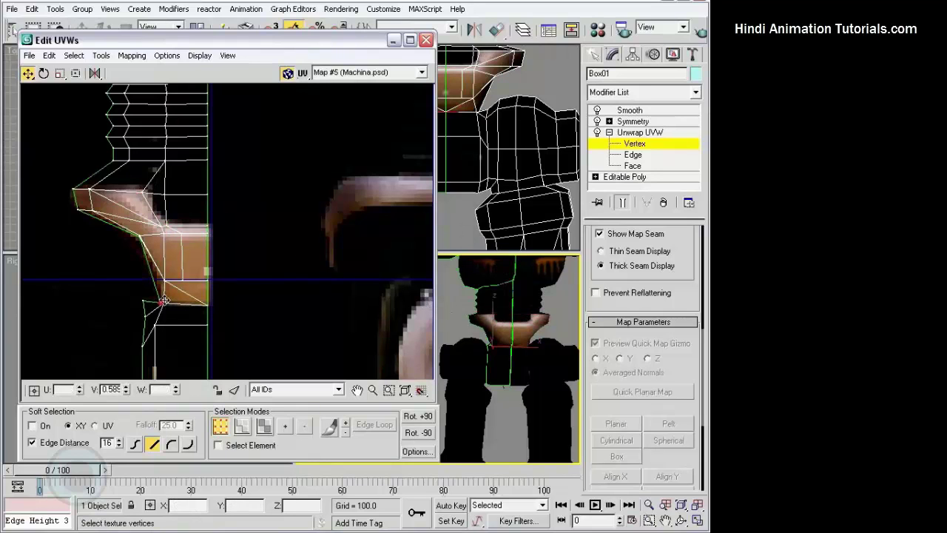
pyautogui.keyDown('alt'); pyautogui.moveTo(540, 349); pyautogui.dragTo(527, 345, button='middle'); pyautogui.keyUp('alt')
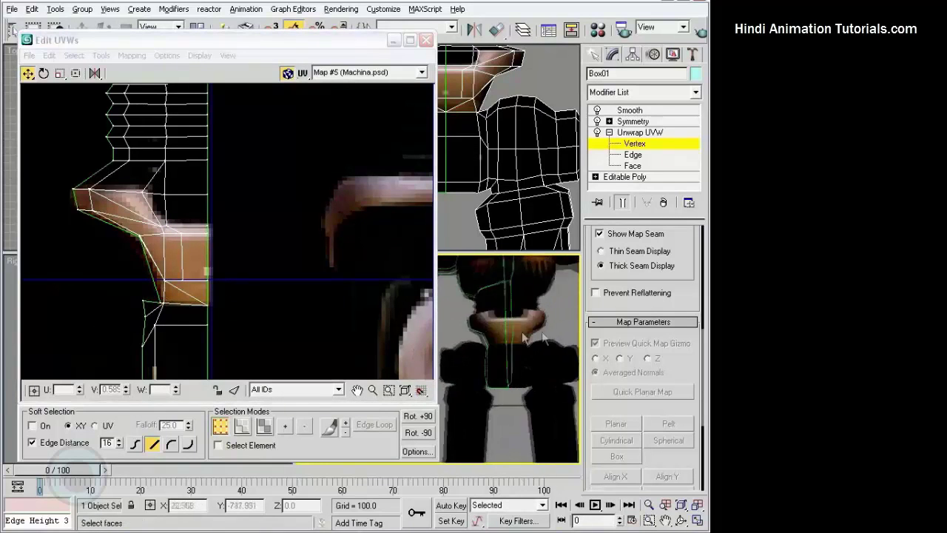
pyautogui.click(136, 241)
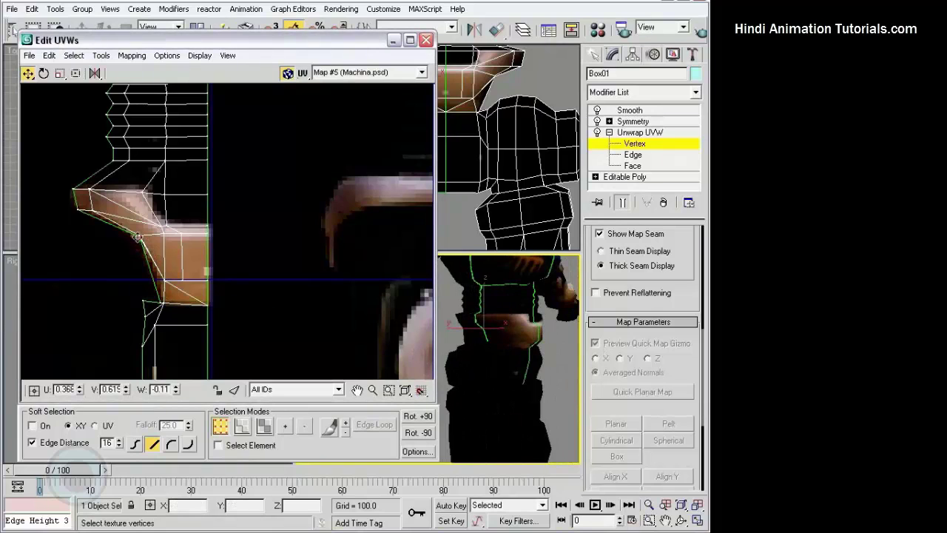
pyautogui.scroll(3, 136, 238)
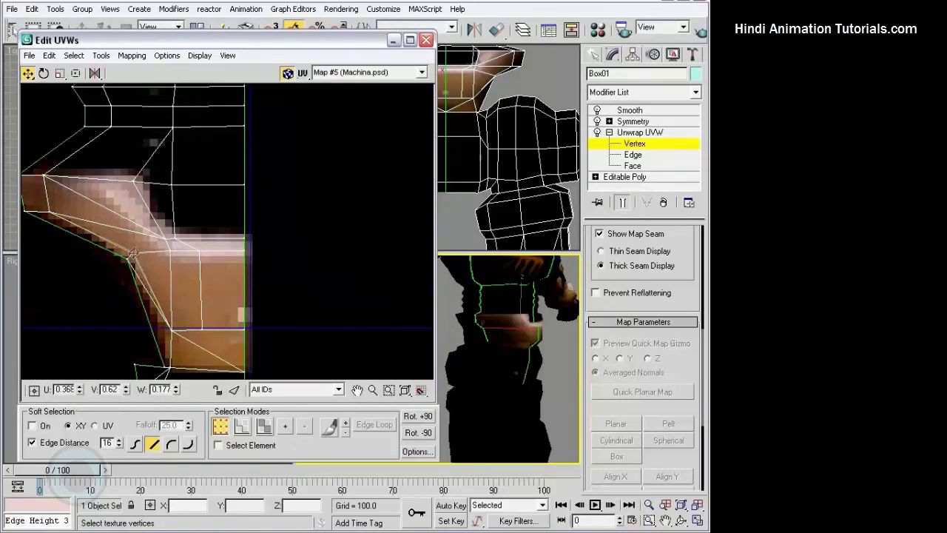
pyautogui.moveTo(133, 254); pyautogui.dragTo(128, 258)
pyautogui.click(172, 328)
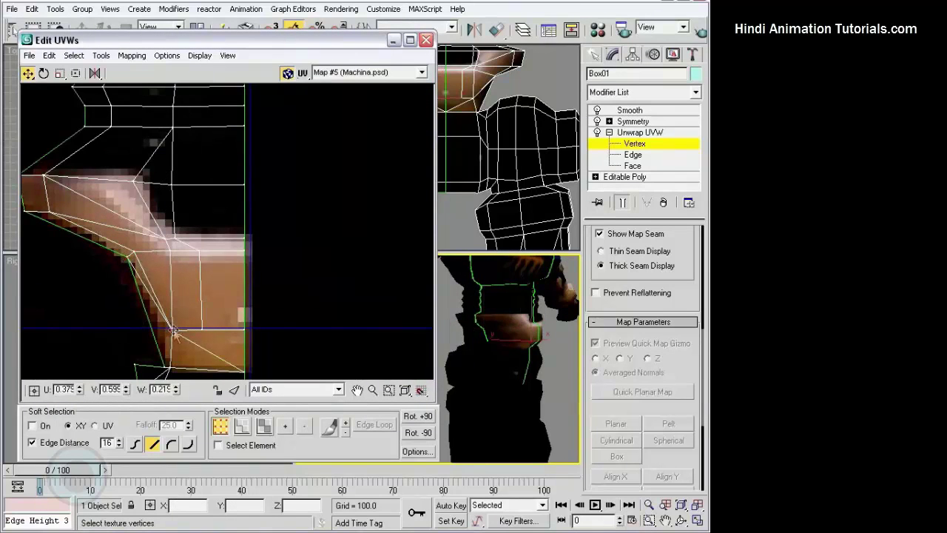
pyautogui.moveTo(166, 372); pyautogui.dragTo(167, 326, button='middle')
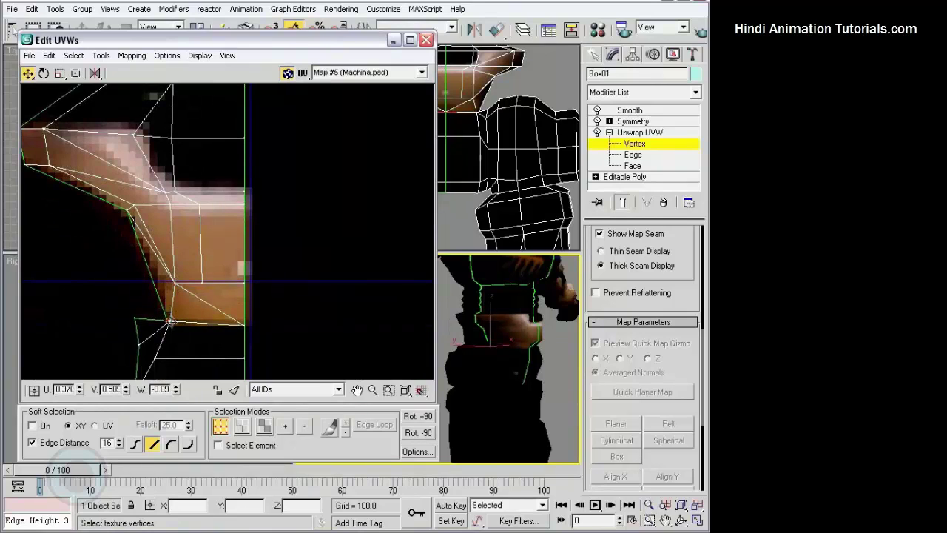
pyautogui.moveTo(175, 321); pyautogui.dragTo(171, 321)
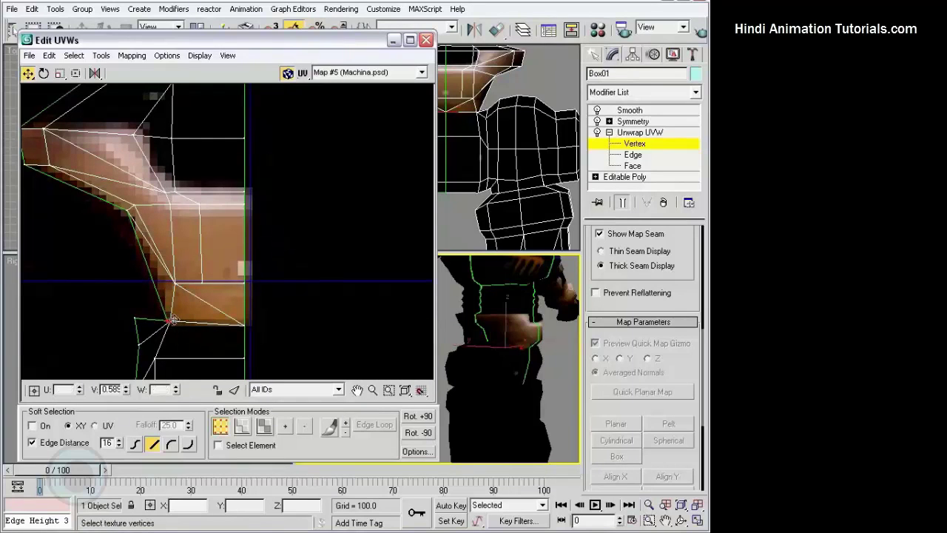
pyautogui.click(135, 318)
# Zoom out to review the whole waist layout and robot, then close the UV editor.
pyautogui.scroll(-2, 222, 274)
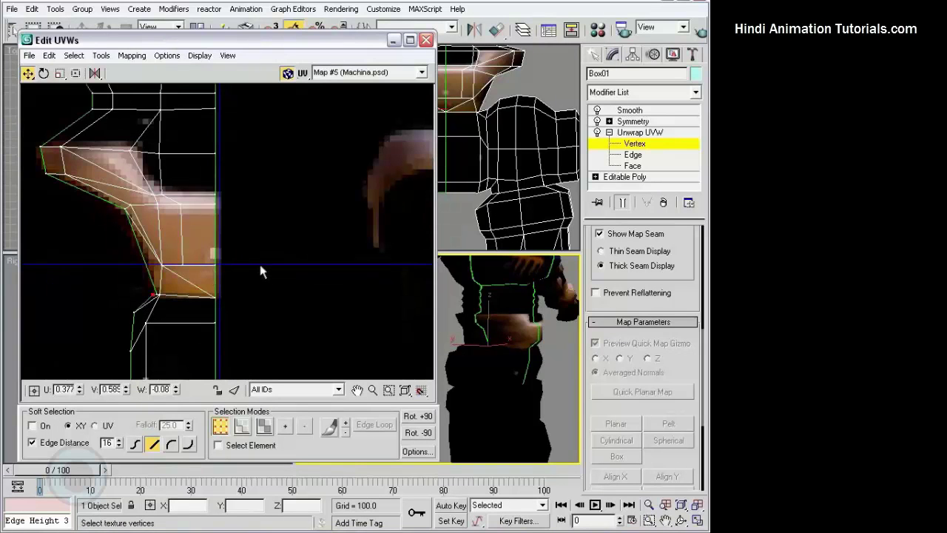
pyautogui.keyDown('alt'); pyautogui.moveTo(503, 333); pyautogui.dragTo(526, 319, button='middle'); pyautogui.keyUp('alt')
pyautogui.scroll(-5, 526, 319)
pyautogui.keyDown('alt'); pyautogui.moveTo(527, 379); pyautogui.dragTo(513, 353, button='middle'); pyautogui.keyUp('alt')
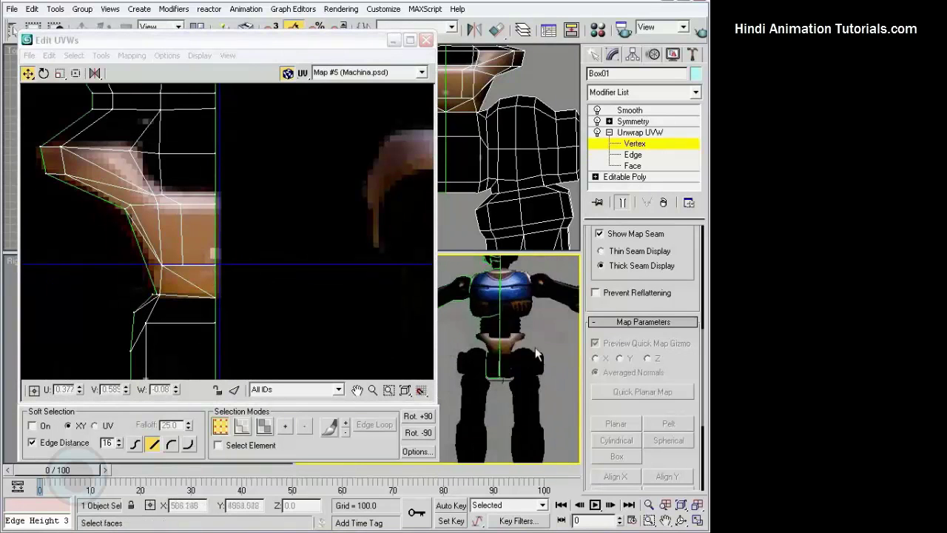
pyautogui.middleClick(267, 179)
pyautogui.scroll(-3, 267, 178)
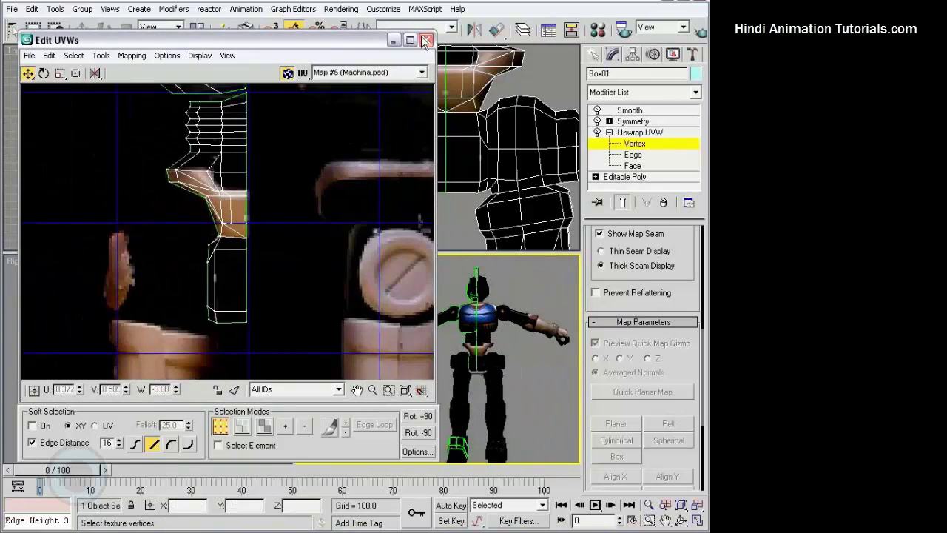
pyautogui.click(425, 41)
# Reselect Box01 at Unwrap UVW Face level and box-select the hip faces in the Front view.
pyautogui.keyDown('alt'); pyautogui.moveTo(459, 348); pyautogui.dragTo(479, 339, button='middle'); pyautogui.keyUp('alt')
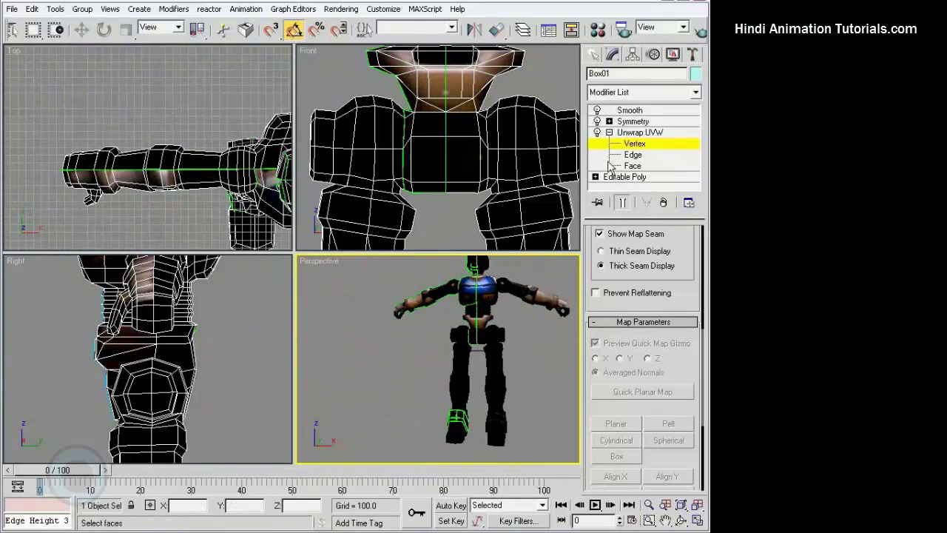
pyautogui.click(637, 132)
pyautogui.click(518, 362)
pyautogui.moveTo(518, 363)
pyautogui.keyDown('alt'); pyautogui.mouseDown(button='middle')
pyautogui.moveTo(526, 359)
pyautogui.moveTo(483, 366)
pyautogui.moveTo(456, 353)
pyautogui.mouseUp(button='middle'); pyautogui.keyUp('alt')
pyautogui.click(457, 352)
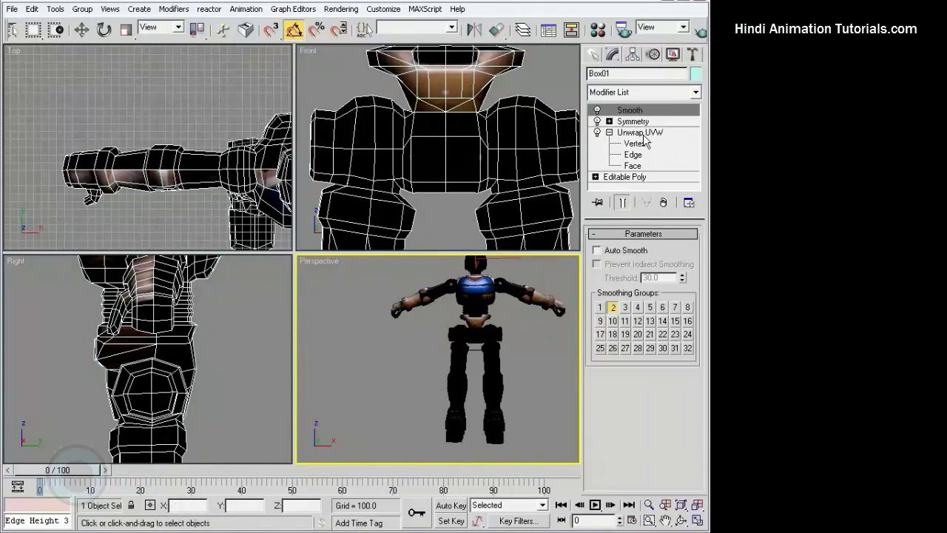
pyautogui.click(632, 166)
pyautogui.moveTo(333, 118); pyautogui.dragTo(381, 120, button='middle')
pyautogui.moveTo(443, 211); pyautogui.dragTo(450, 221)
pyautogui.moveTo(450, 221)
pyautogui.mouseDown(button='middle')
pyautogui.moveTo(501, 100)
pyautogui.moveTo(445, 169)
pyautogui.mouseUp(button='middle')
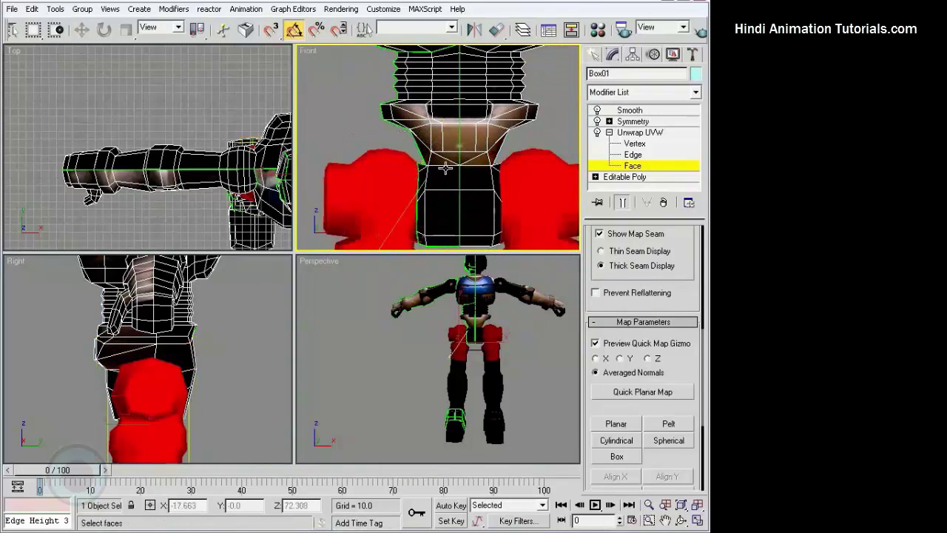
# Add the thigh and lower leg faces to the selection in the Front view.
pyautogui.scroll(2, 486, 280)
pyautogui.moveTo(486, 280)
pyautogui.keyDown('alt'); pyautogui.mouseDown(button='middle')
pyautogui.moveTo(522, 405)
pyautogui.moveTo(474, 348)
pyautogui.mouseUp(button='middle'); pyautogui.keyUp('alt')
pyautogui.moveTo(414, 222); pyautogui.dragTo(396, 80, button='middle')
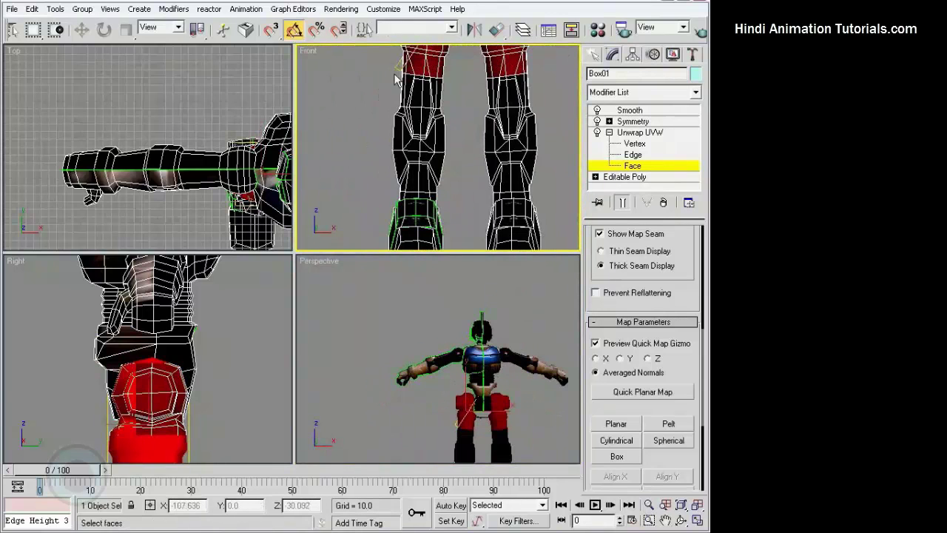
pyautogui.keyDown('ctrl'); pyautogui.moveTo(443, 124); pyautogui.dragTo(381, 166); pyautogui.keyUp('ctrl')
pyautogui.moveTo(444, 148); pyautogui.dragTo(443, 193, button='middle')
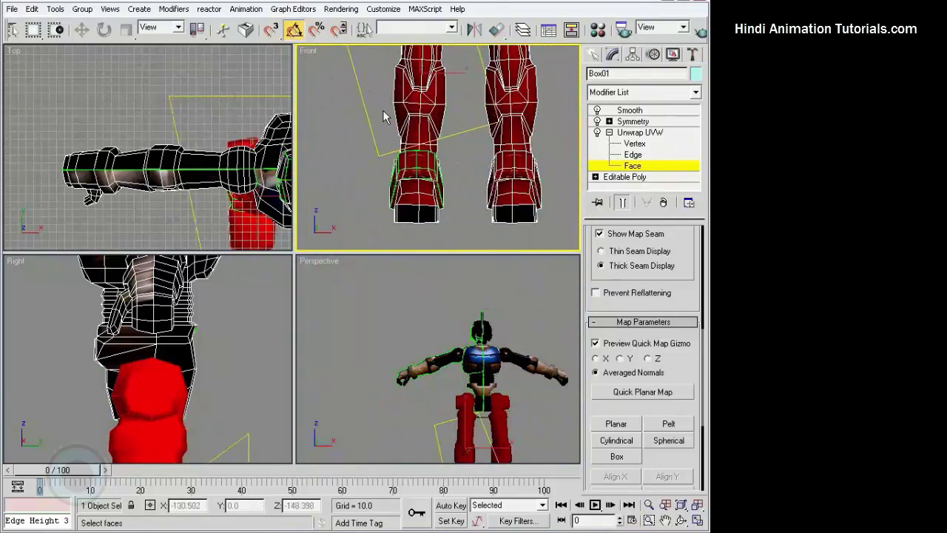
pyautogui.keyDown('ctrl'); pyautogui.moveTo(369, 85); pyautogui.dragTo(575, 243); pyautogui.keyUp('ctrl')
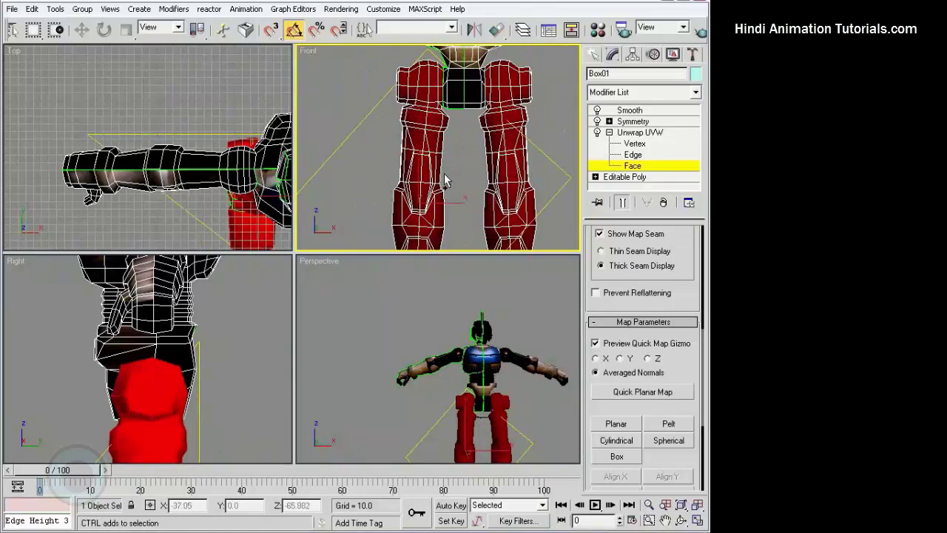
pyautogui.scroll(-2, 445, 181)
pyautogui.moveTo(455, 127); pyautogui.dragTo(457, 136, button='middle')
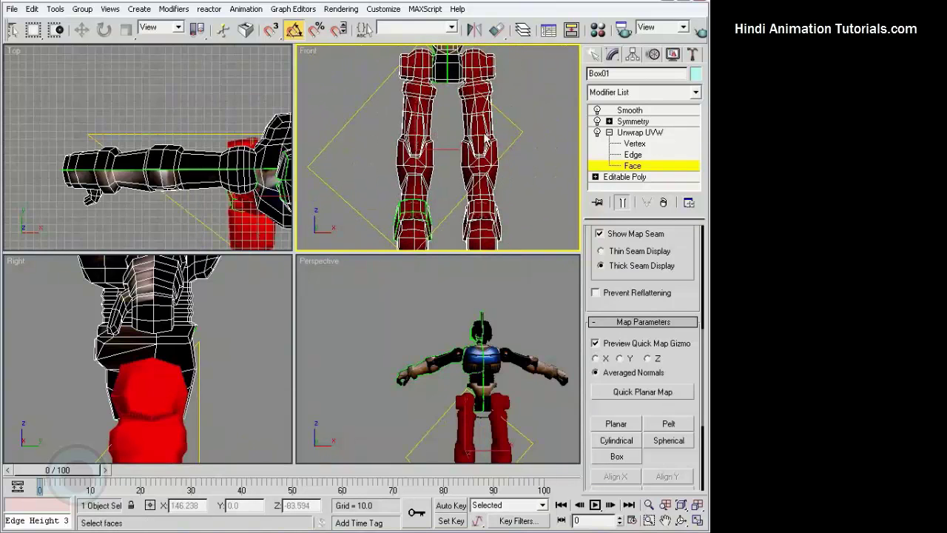
pyautogui.scroll(3, 668, 331)
# Open Edit UVWs for the leg faces and zoom the view onto the Machina leg and foot pieces.
pyautogui.scroll(2, 658, 340)
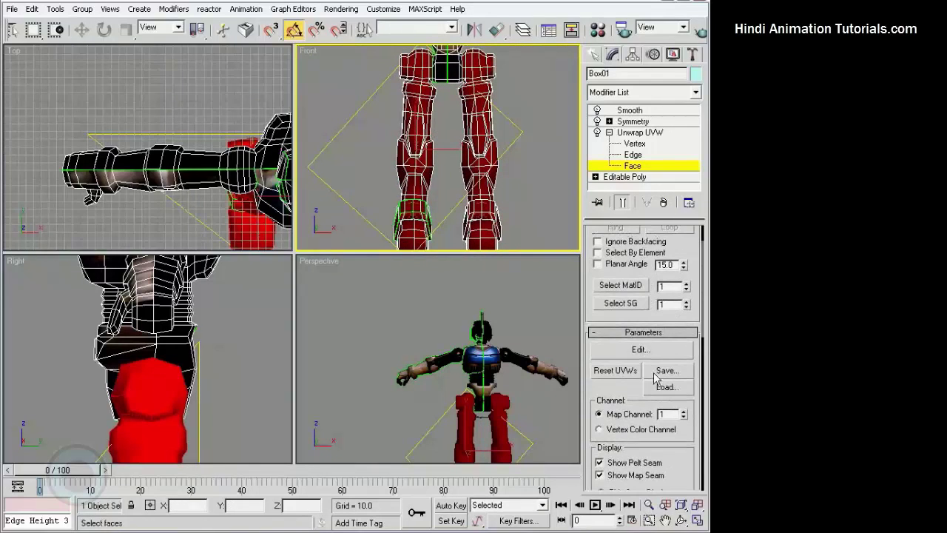
pyautogui.click(641, 349)
pyautogui.scroll(2, 292, 164)
pyautogui.moveTo(271, 195); pyautogui.dragTo(267, 213, button='middle')
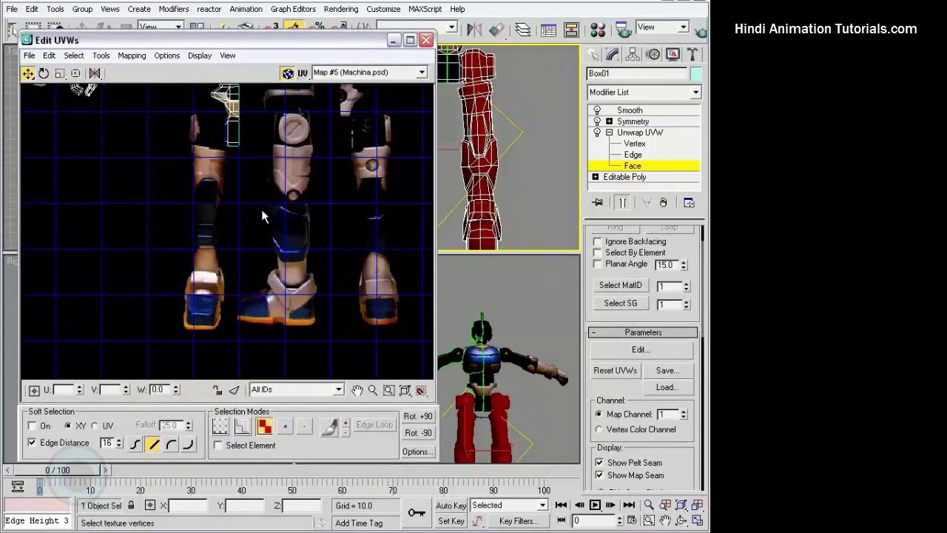
pyautogui.scroll(1, 282, 259)
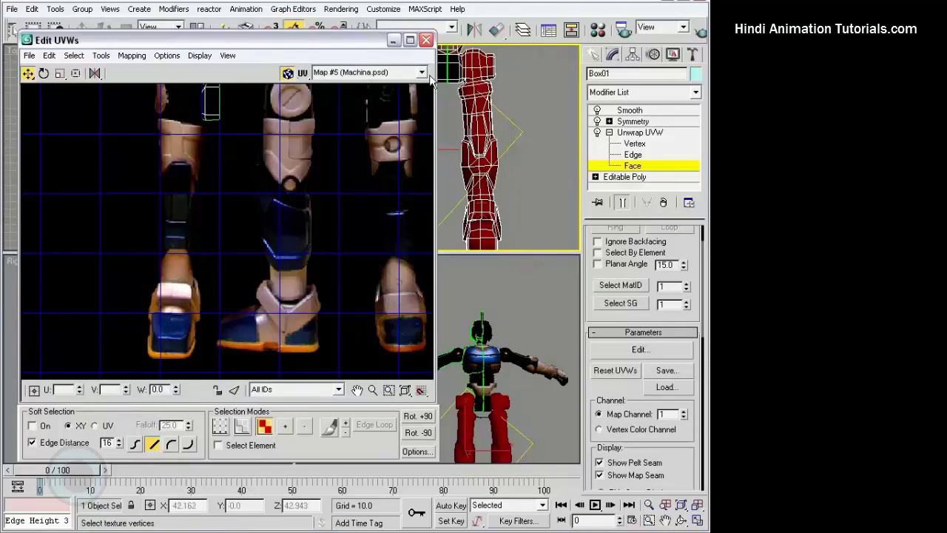
pyautogui.moveTo(363, 50); pyautogui.dragTo(368, 54)
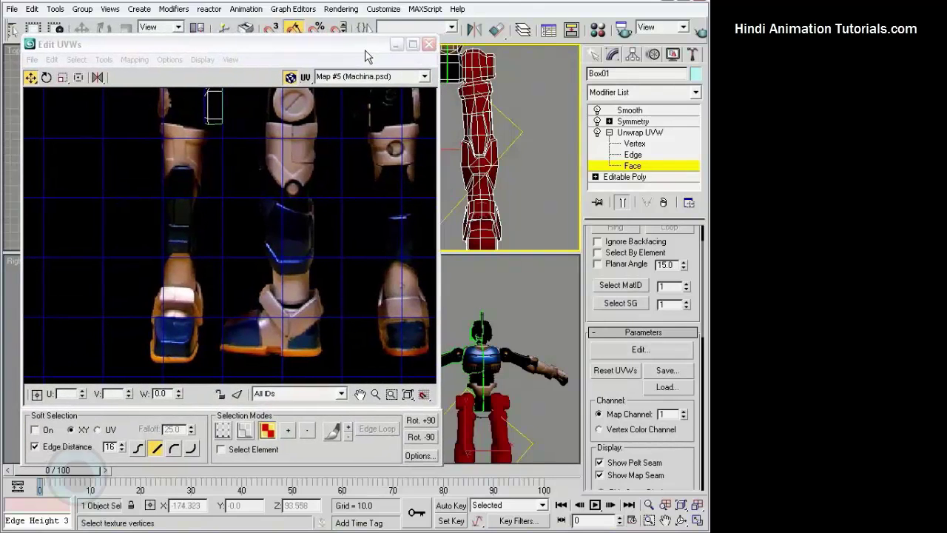
pyautogui.moveTo(323, 157); pyautogui.dragTo(315, 280, button='middle')
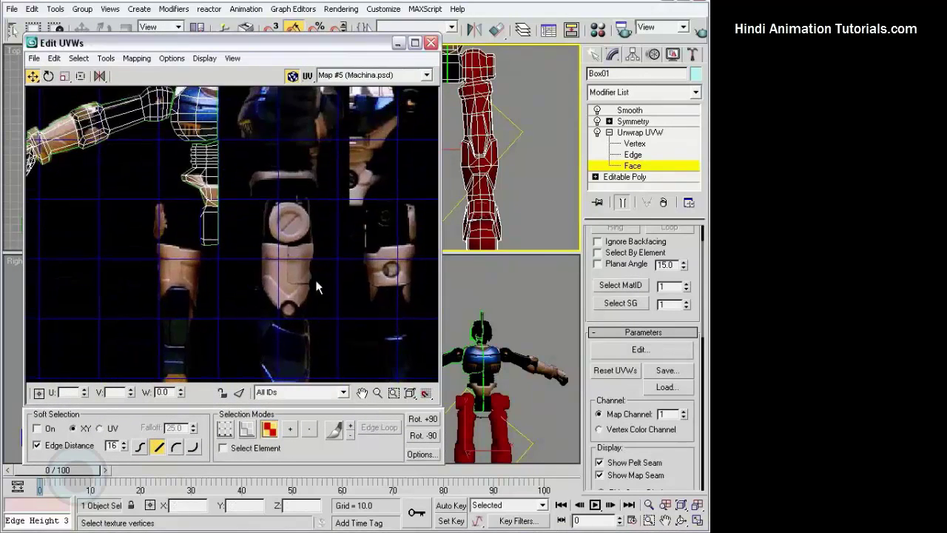
pyautogui.moveTo(268, 221); pyautogui.dragTo(268, 205, button='middle')
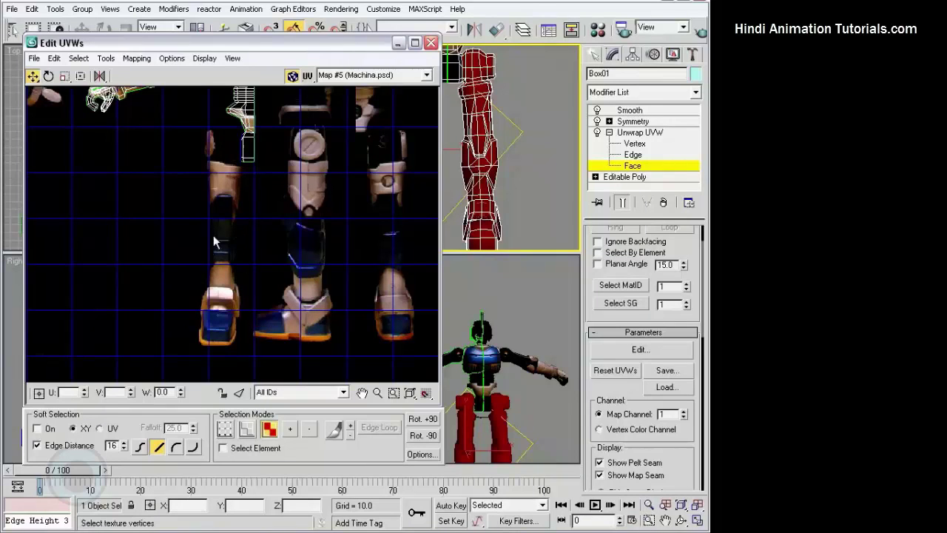
# Minimize the Edit UVWs window and zoom the Right viewport onto the robot's leg.
pyautogui.click(398, 43)
pyautogui.scroll(-2, 444, 141)
pyautogui.scroll(-3, 204, 284)
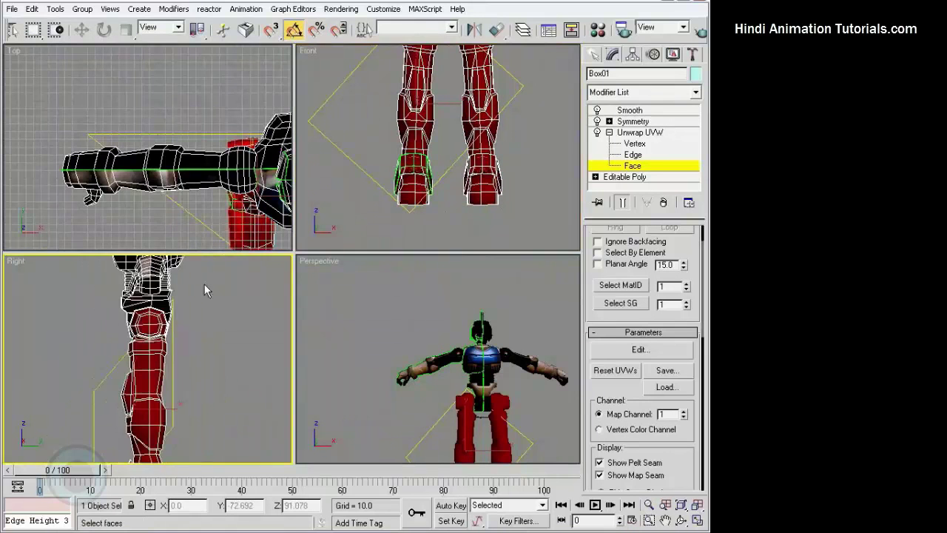
pyautogui.scroll(-2, 215, 299)
pyautogui.scroll(2, 217, 314)
pyautogui.scroll(2, 209, 336)
pyautogui.scroll(3, 217, 314)
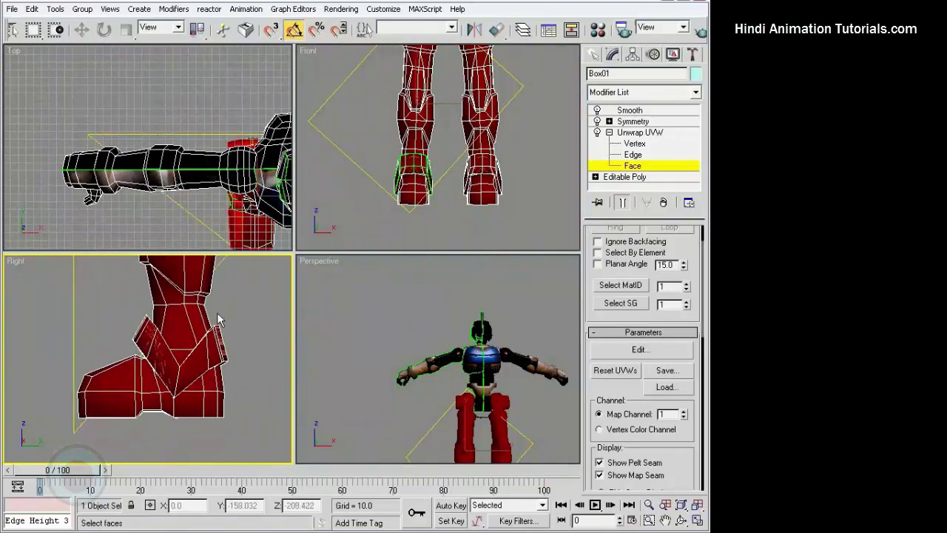
# Box-select the heel-area faces, subtract the boot faces, and add the shin faces back.
pyautogui.moveTo(228, 435); pyautogui.dragTo(184, 422)
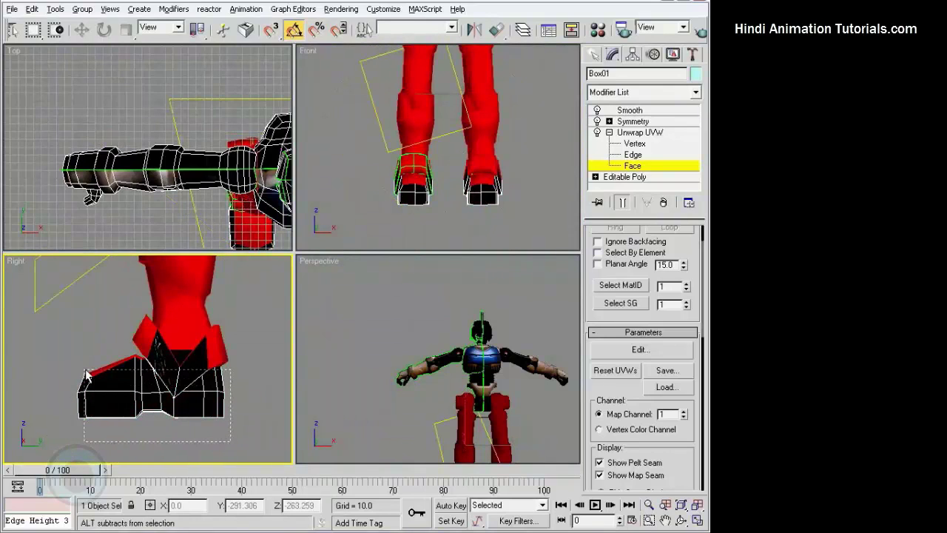
pyautogui.moveTo(86, 375); pyautogui.dragTo(87, 375)
pyautogui.moveTo(148, 347); pyautogui.dragTo(148, 345)
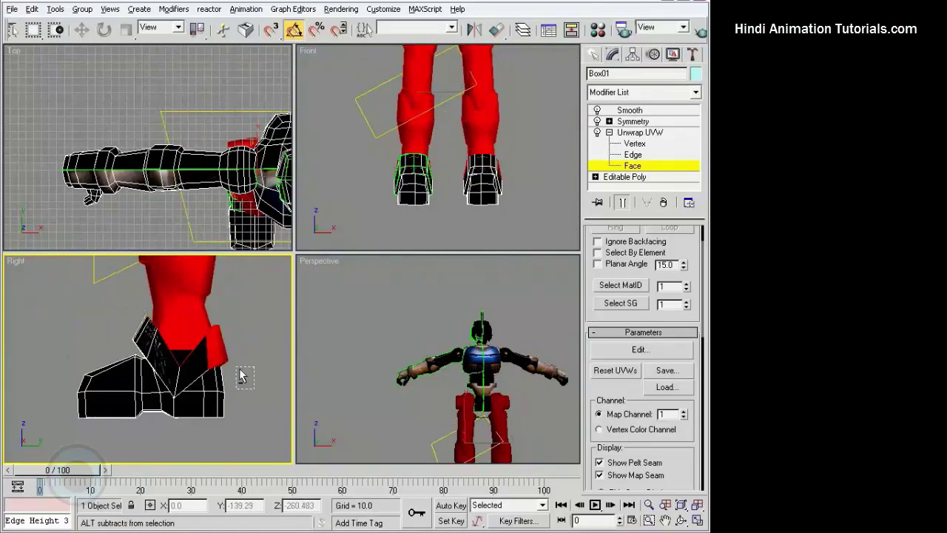
pyautogui.moveTo(252, 407); pyautogui.dragTo(224, 382)
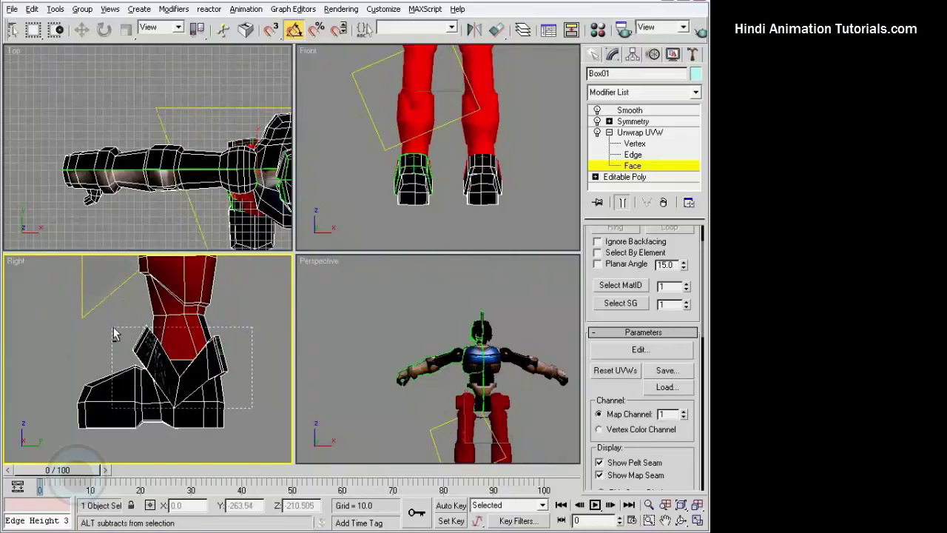
pyautogui.keyDown('alt'); pyautogui.moveTo(115, 334); pyautogui.dragTo(115, 334); pyautogui.keyUp('alt')
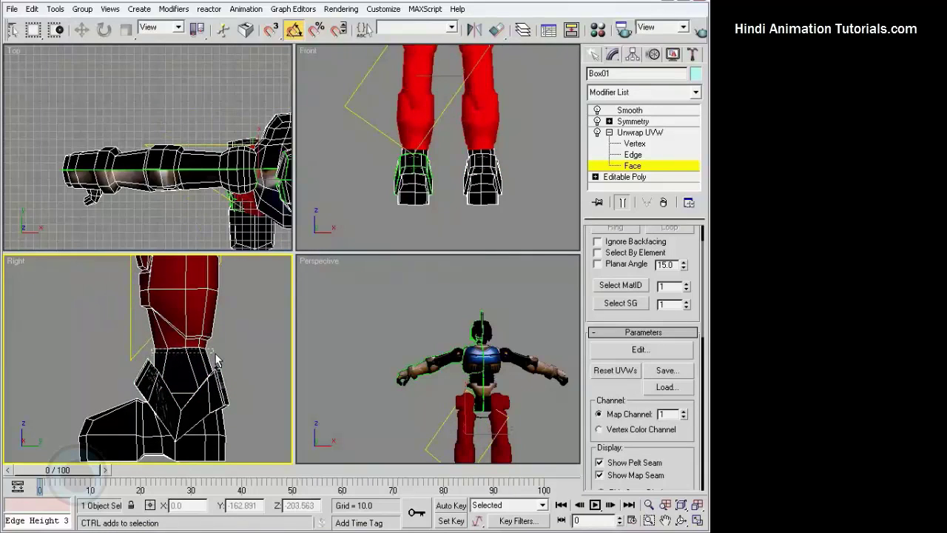
pyautogui.keyDown('ctrl'); pyautogui.moveTo(217, 360); pyautogui.dragTo(222, 361); pyautogui.keyUp('ctrl')
pyautogui.scroll(3, 493, 422)
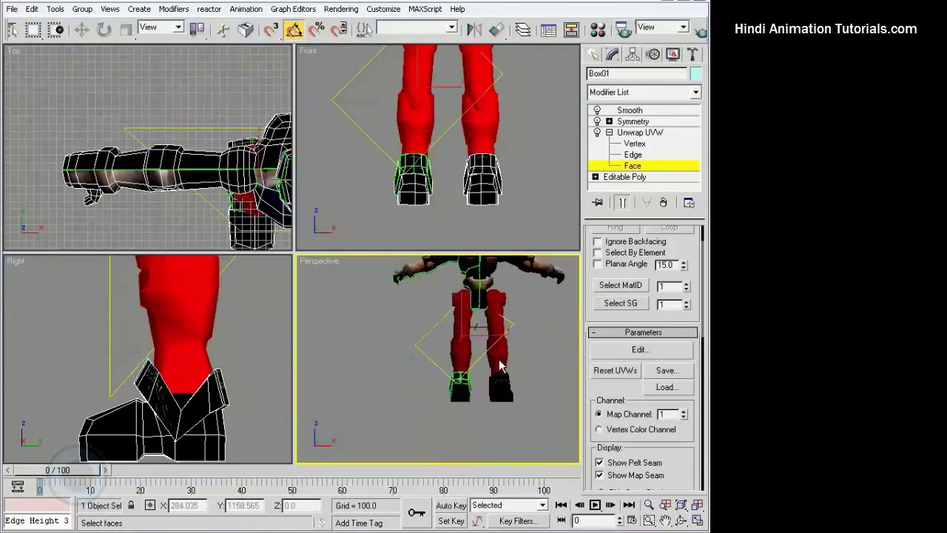
pyautogui.scroll(3, 444, 378)
# Add the boot's side faces, then deselect the boot faces again, including those at the back.
pyautogui.moveTo(499, 374); pyautogui.dragTo(454, 313, button='middle')
pyautogui.keyDown('alt'); pyautogui.moveTo(458, 347); pyautogui.dragTo(414, 355, button='middle'); pyautogui.keyUp('alt')
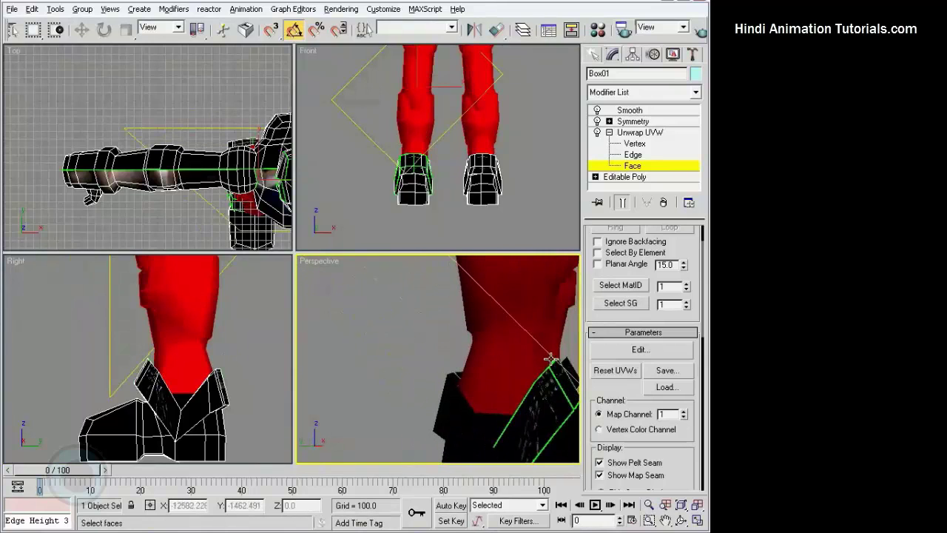
pyautogui.scroll(2, 224, 308)
pyautogui.scroll(2, 236, 347)
pyautogui.scroll(2, 248, 381)
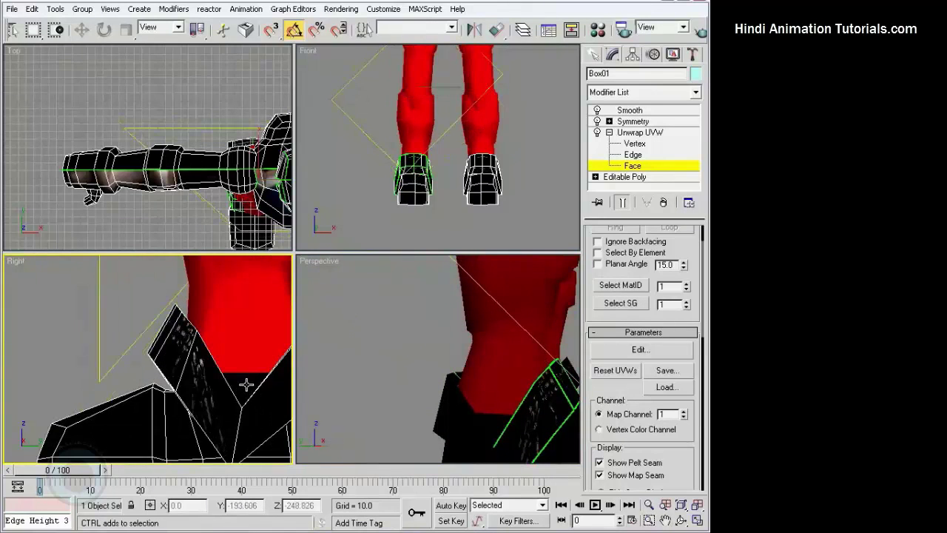
pyautogui.scroll(-2, 191, 348)
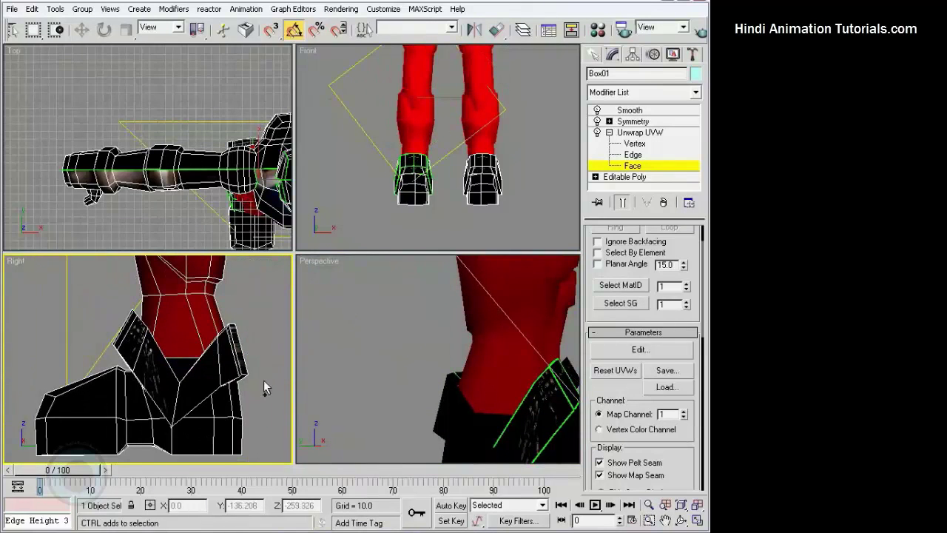
pyautogui.moveTo(182, 363); pyautogui.dragTo(270, 415)
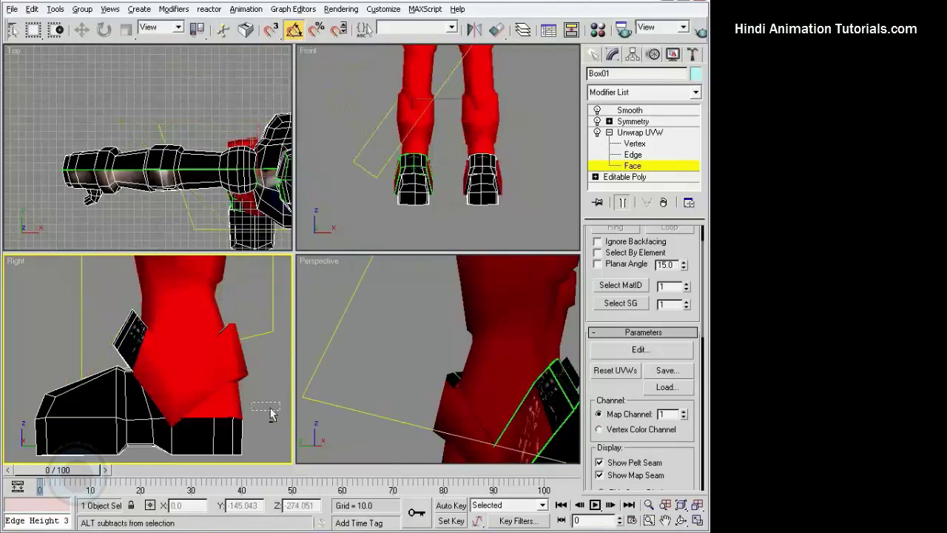
pyautogui.moveTo(198, 388)
pyautogui.keyDown('alt'); pyautogui.mouseDown()
pyautogui.moveTo(171, 408)
pyautogui.moveTo(254, 413)
pyautogui.mouseUp(); pyautogui.keyUp('alt')
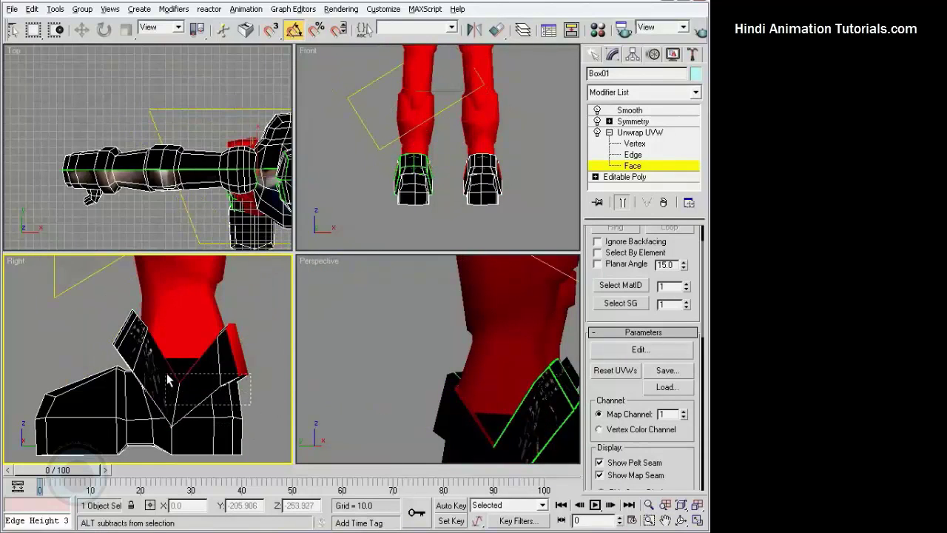
pyautogui.keyDown('alt'); pyautogui.moveTo(166, 374); pyautogui.dragTo(167, 375); pyautogui.keyUp('alt')
pyautogui.keyDown('alt'); pyautogui.moveTo(258, 384); pyautogui.dragTo(265, 398); pyautogui.keyUp('alt')
# Frame both legs and boots in perspective, then restore the previous leg view.
pyautogui.scroll(-3, 436, 359)
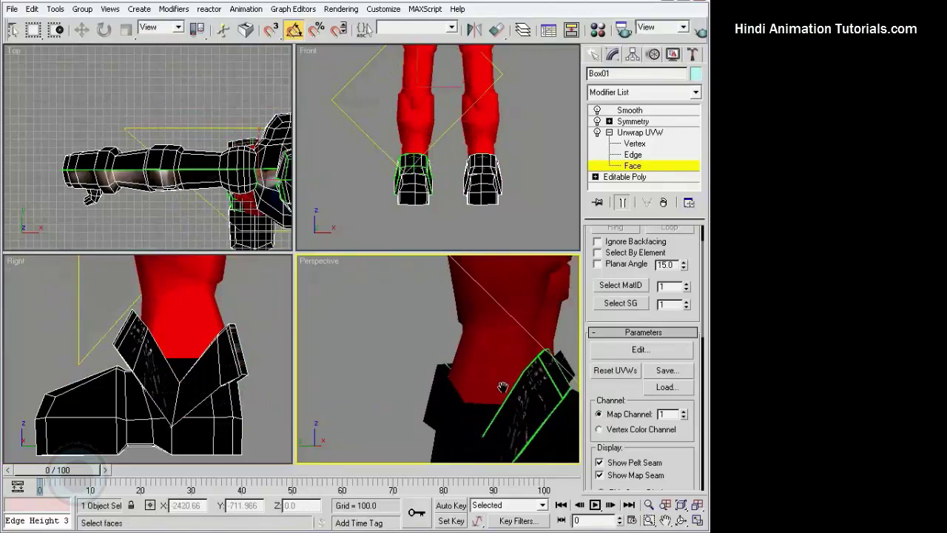
pyautogui.moveTo(308, 378)
pyautogui.mouseDown(button='middle')
pyautogui.moveTo(503, 392)
pyautogui.moveTo(496, 413)
pyautogui.moveTo(462, 384)
pyautogui.moveTo(268, 377)
pyautogui.mouseUp(button='middle')
pyautogui.hotkey('shift', 'z')
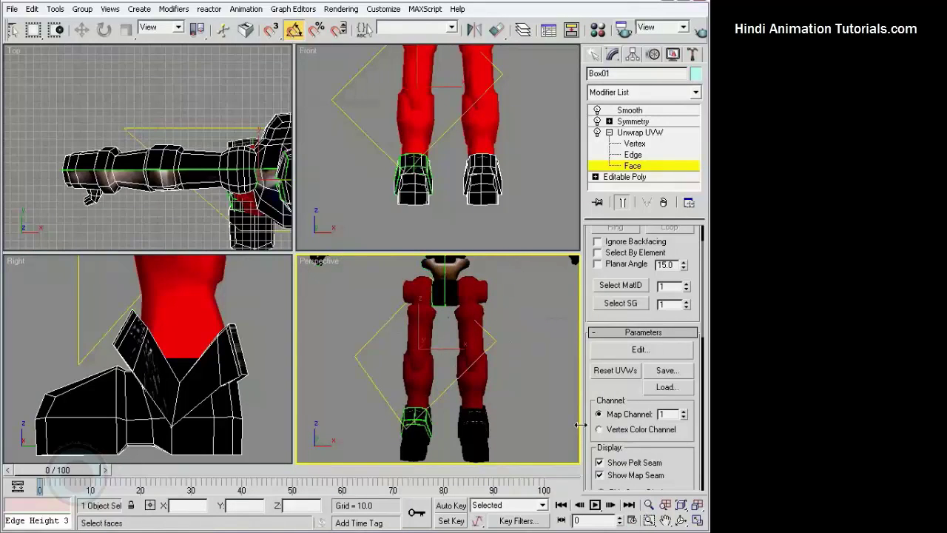
# Check the UV editor, minimize it again, and zoom the Front view to the hip.
pyautogui.click(620, 356)
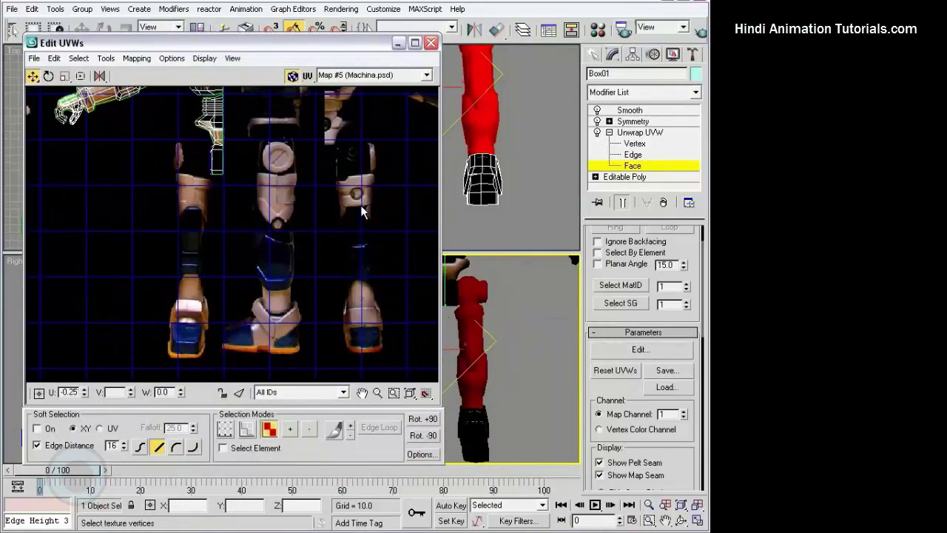
pyautogui.click(398, 45)
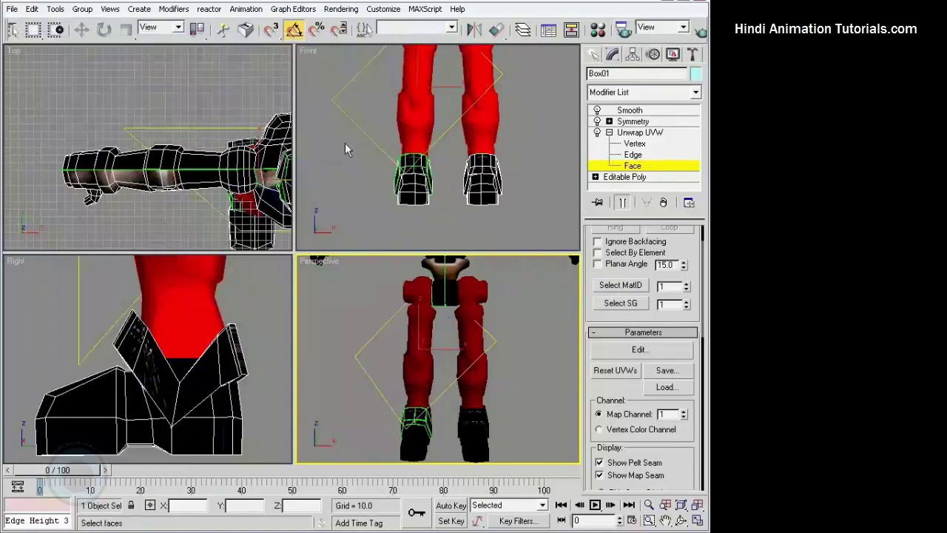
pyautogui.moveTo(185, 296); pyautogui.dragTo(205, 445, button='middle')
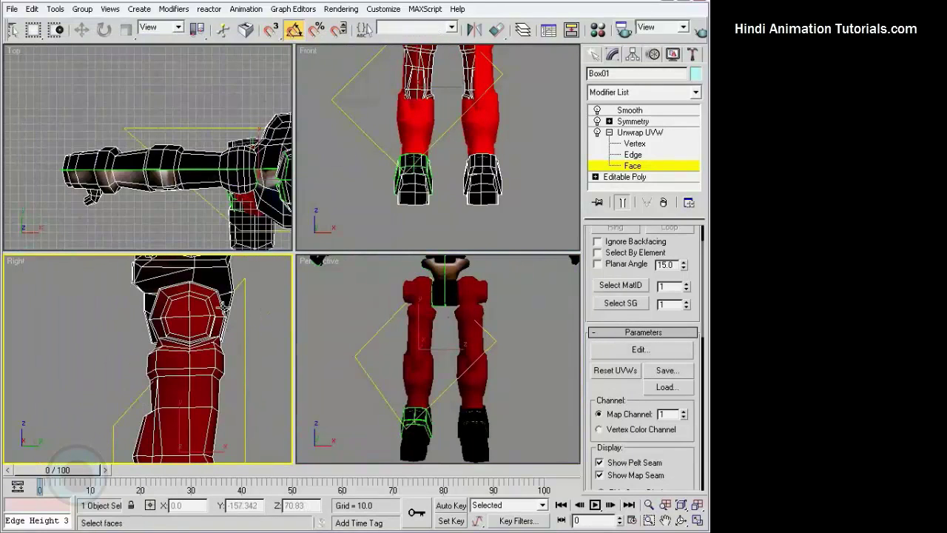
pyautogui.scroll(-2, 487, 90)
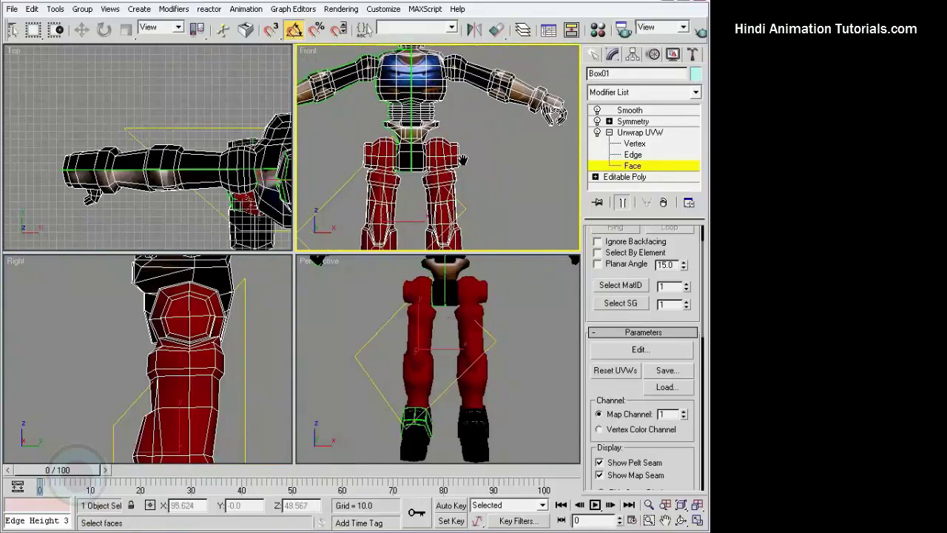
pyautogui.scroll(-2, 487, 90)
pyautogui.scroll(-2, 487, 91)
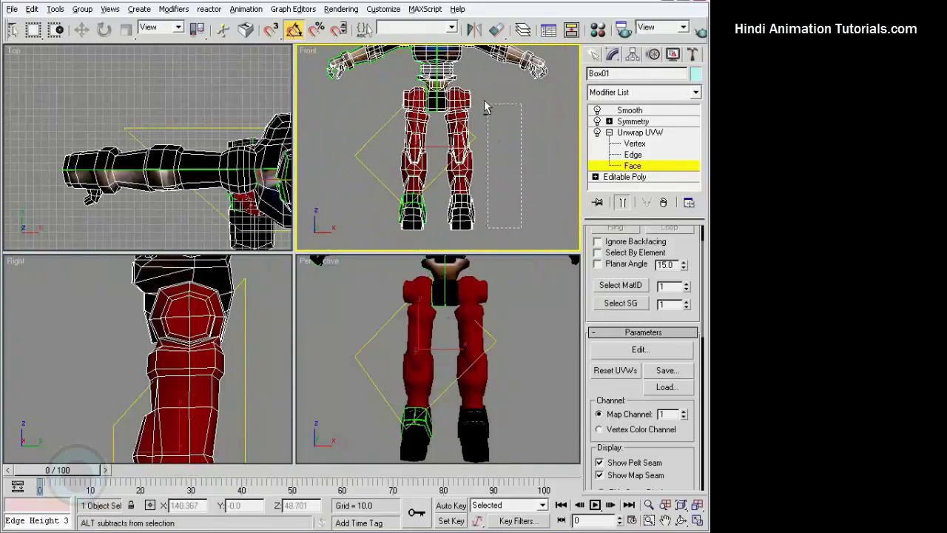
pyautogui.scroll(3, 499, 120)
pyautogui.scroll(3, 422, 117)
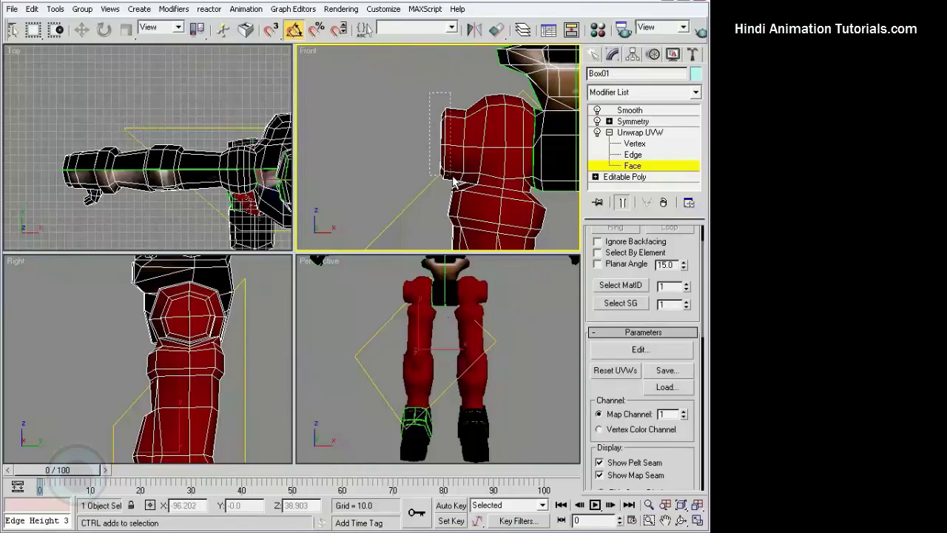
pyautogui.scroll(-3, 477, 127)
pyautogui.scroll(-1, 477, 128)
pyautogui.scroll(-1, 126, 345)
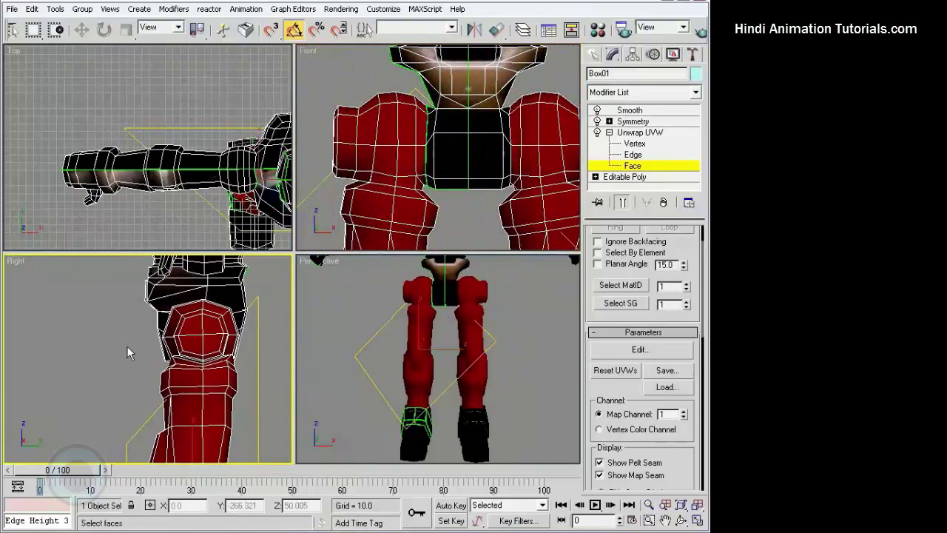
pyautogui.scroll(-1, 127, 346)
pyautogui.scroll(2, 406, 323)
pyautogui.scroll(2, 472, 348)
pyautogui.scroll(2, 472, 347)
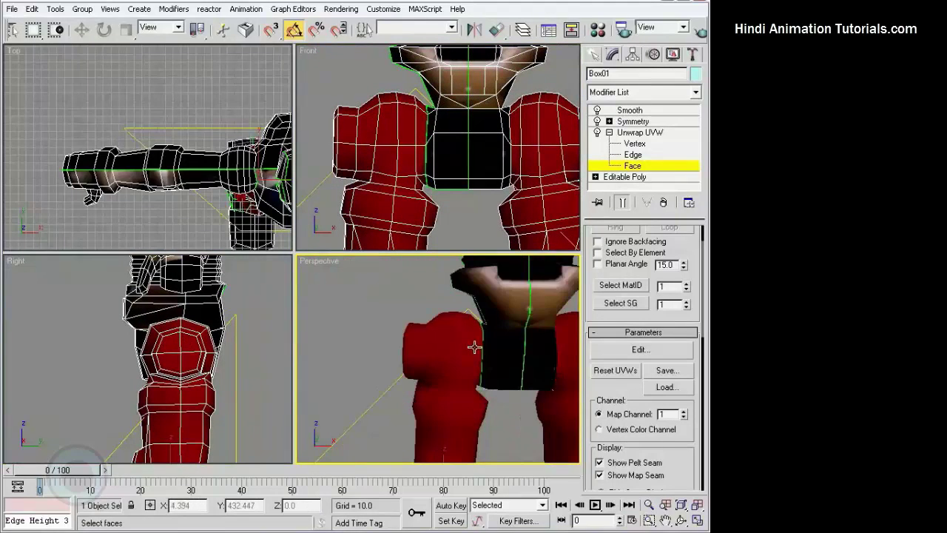
pyautogui.scroll(2, 472, 348)
# Deselect the round joint cap on the outer side of the thigh.
pyautogui.rightClick(406, 197)
pyautogui.keyDown('alt'); pyautogui.click(342, 156); pyautogui.keyUp('alt')
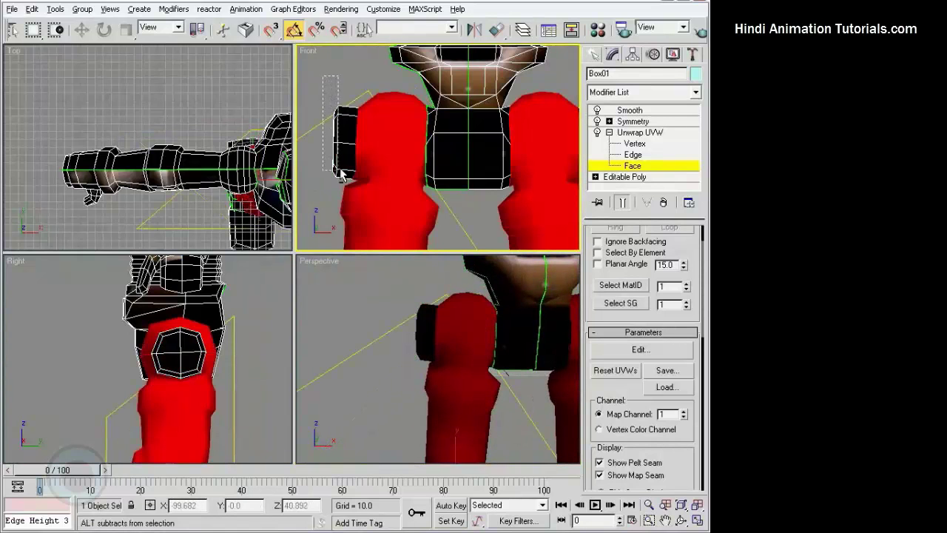
pyautogui.moveTo(337, 173)
pyautogui.mouseDown(button='middle')
pyautogui.moveTo(384, 111)
pyautogui.moveTo(420, 96)
pyautogui.moveTo(424, 133)
pyautogui.moveTo(440, 119)
pyautogui.mouseUp(button='middle')
pyautogui.scroll(-2, 385, 111)
pyautogui.scroll(2, 423, 134)
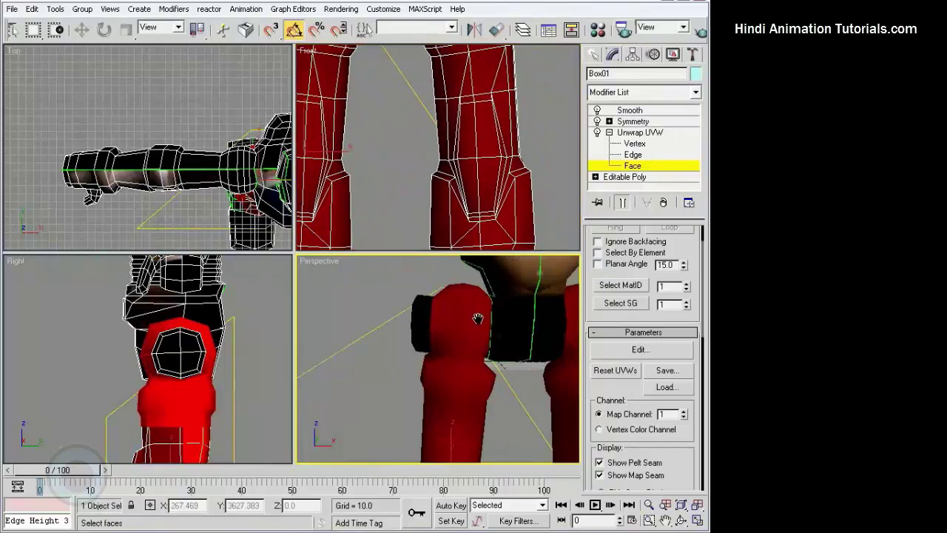
# Deselect the rear shin faces up to the knee, then bring up the Edit UVWs editor.
pyautogui.moveTo(452, 326)
pyautogui.keyDown('alt'); pyautogui.mouseDown(button='middle')
pyautogui.moveTo(478, 293)
pyautogui.moveTo(473, 244)
pyautogui.mouseUp(button='middle'); pyautogui.keyUp('alt')
pyautogui.moveTo(193, 355); pyautogui.dragTo(209, 244, button='middle')
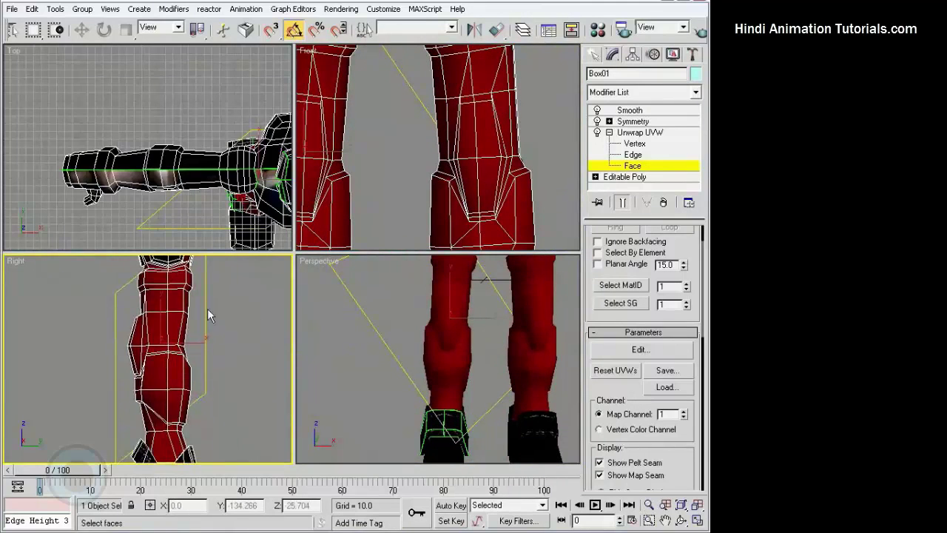
pyautogui.moveTo(207, 308)
pyautogui.mouseDown(button='middle')
pyautogui.moveTo(208, 275)
pyautogui.moveTo(211, 321)
pyautogui.mouseUp(button='middle')
pyautogui.moveTo(474, 310)
pyautogui.mouseDown(button='middle')
pyautogui.moveTo(481, 375)
pyautogui.moveTo(457, 377)
pyautogui.moveTo(459, 370)
pyautogui.mouseUp(button='middle')
pyautogui.scroll(-3, 182, 310)
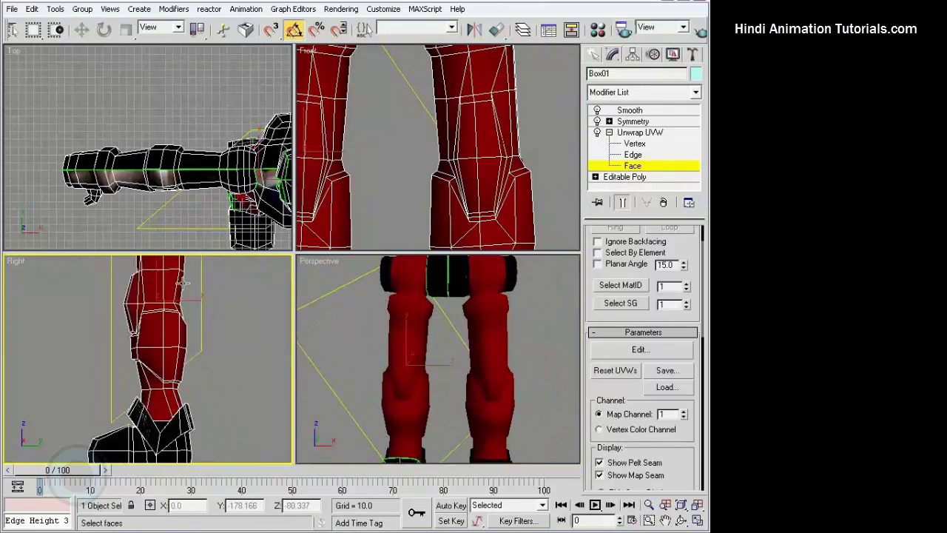
pyautogui.scroll(-2, 181, 309)
pyautogui.scroll(1, 193, 326)
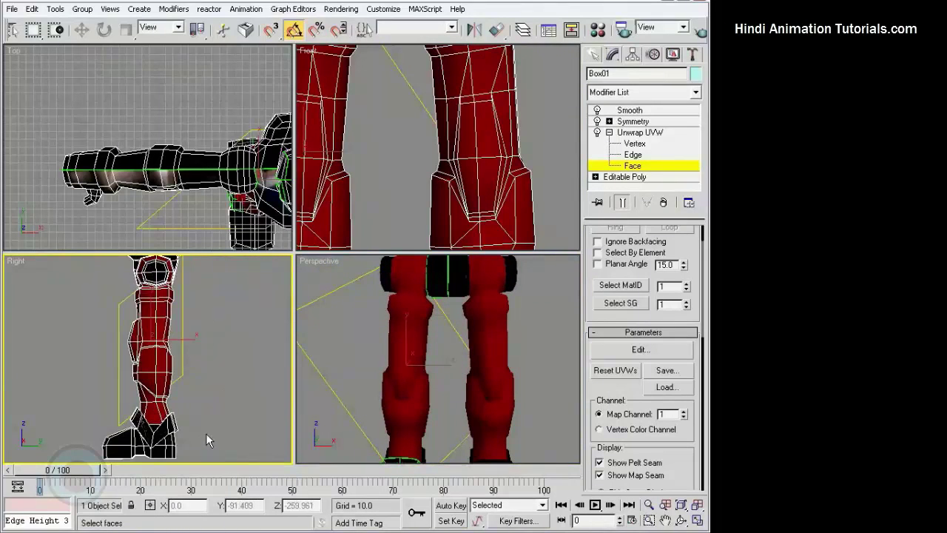
pyautogui.scroll(1, 199, 400)
pyautogui.scroll(1, 199, 410)
pyautogui.scroll(1, 199, 411)
pyautogui.moveTo(195, 435); pyautogui.dragTo(174, 405)
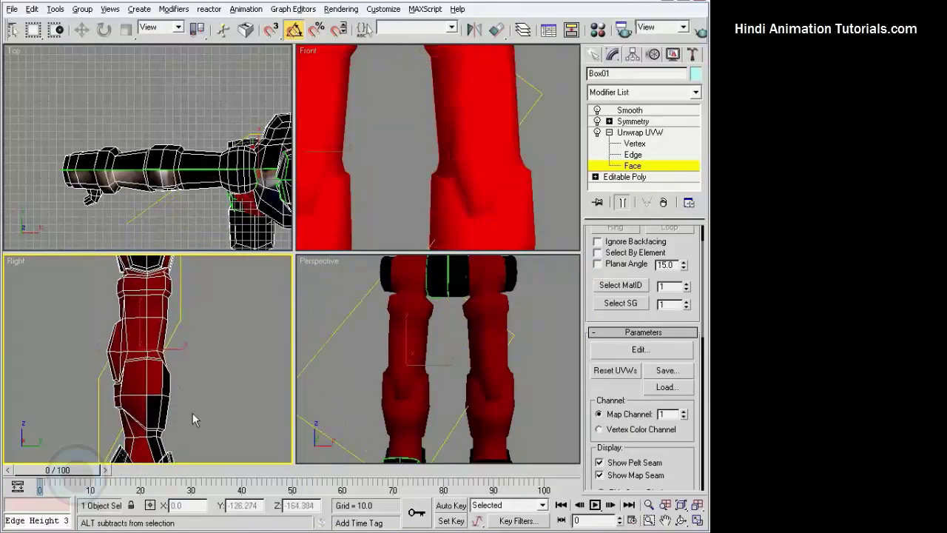
pyautogui.moveTo(157, 350); pyautogui.dragTo(199, 400)
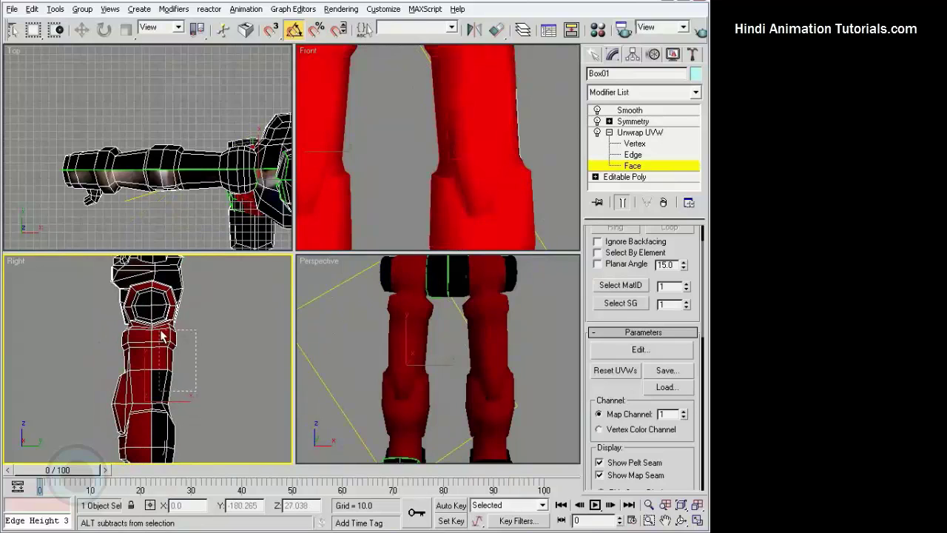
pyautogui.moveTo(163, 337); pyautogui.dragTo(184, 332)
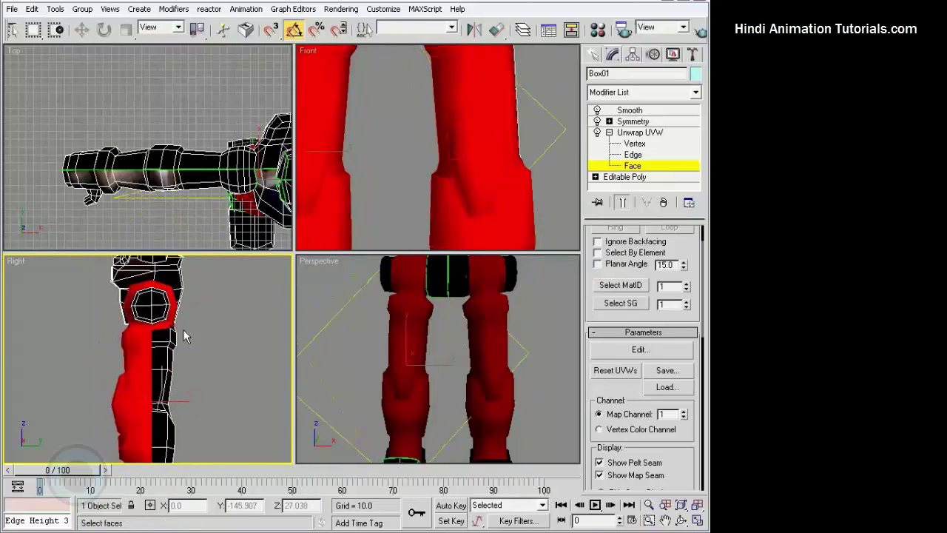
pyautogui.click(637, 351)
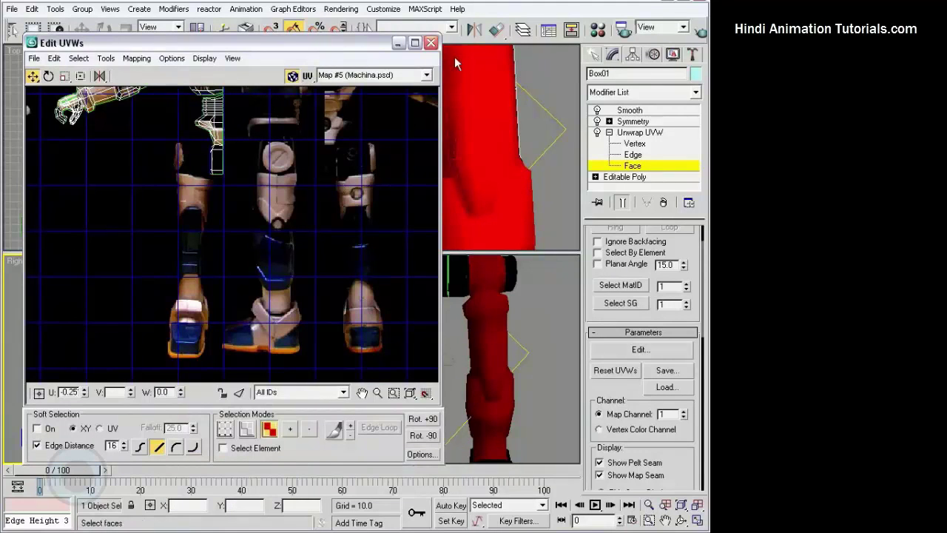
# Close the UV editor and box-select the leg faces in the Right viewport.
pyautogui.click(432, 42)
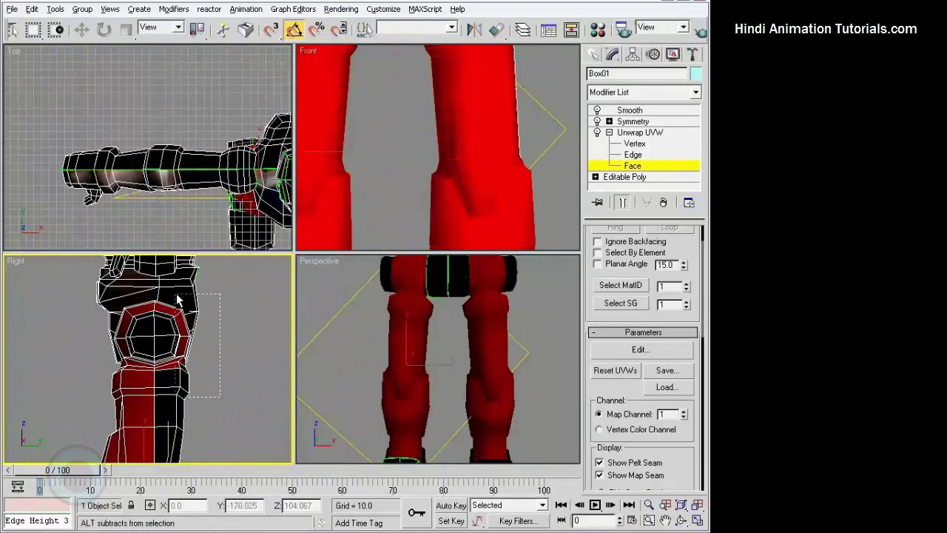
pyautogui.moveTo(167, 296); pyautogui.dragTo(163, 291)
pyautogui.scroll(-5, 402, 155)
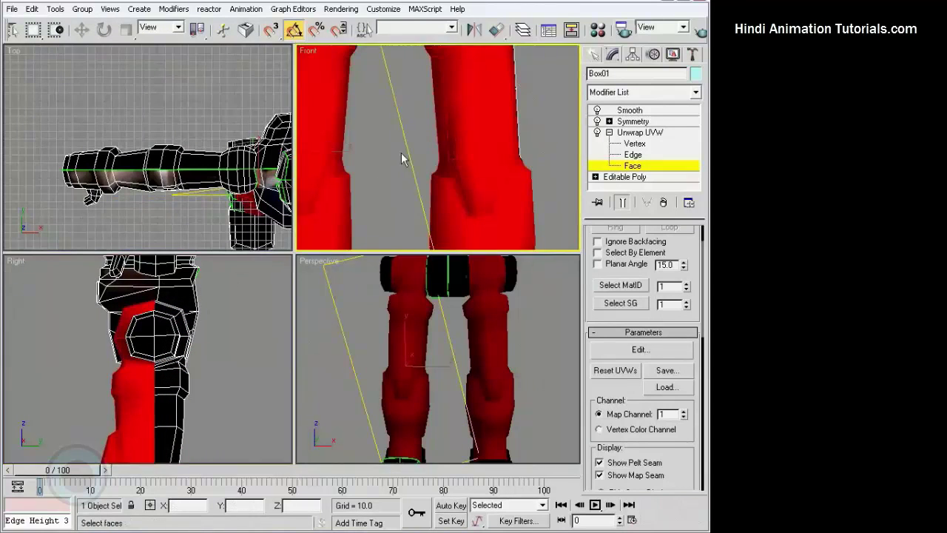
pyautogui.scroll(6, 463, 128)
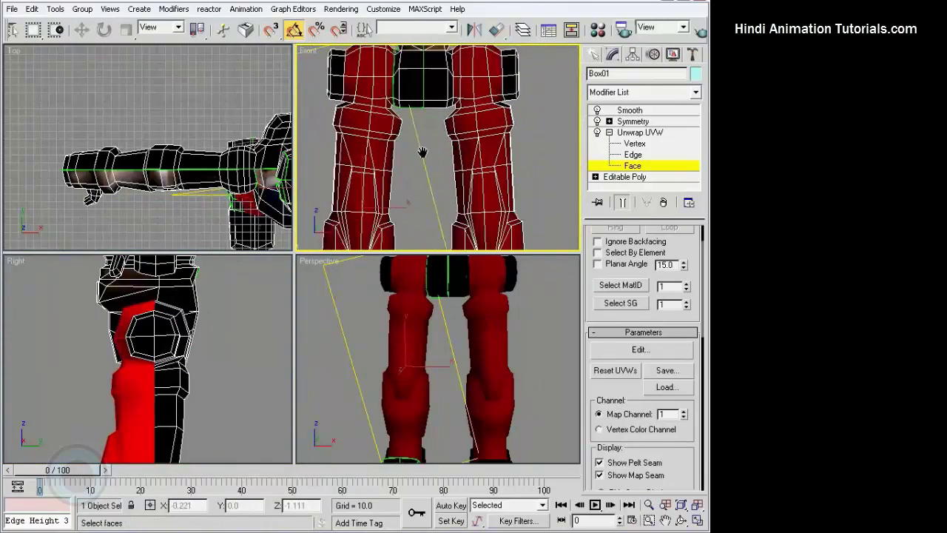
pyautogui.scroll(-2, 426, 144)
pyautogui.scroll(-2, 435, 141)
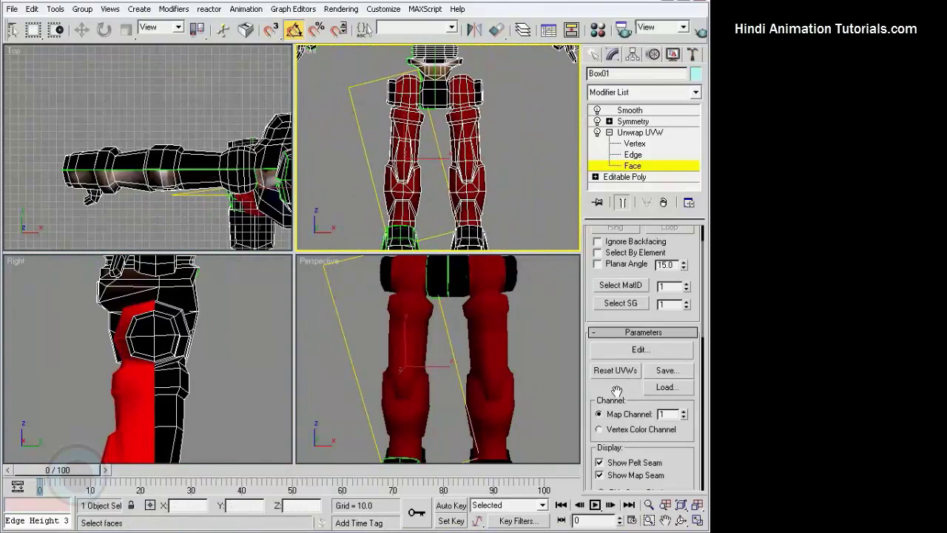
pyautogui.scroll(-2, 616, 390)
pyautogui.scroll(-2, 617, 390)
pyautogui.scroll(-2, 618, 390)
pyautogui.scroll(-2, 622, 390)
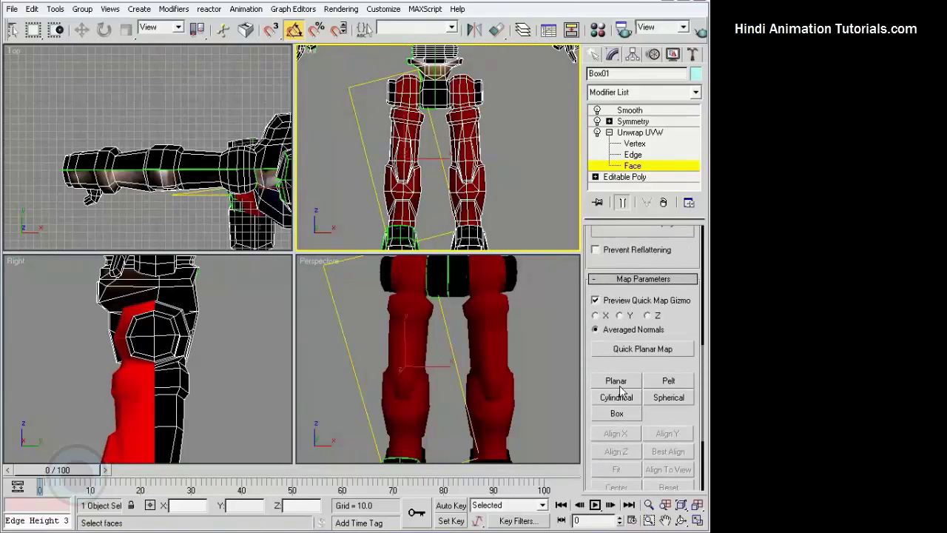
# Apply Planar mapping to the leg faces and reopen Edit UVWs over Machina.psd.
pyautogui.click(616, 380)
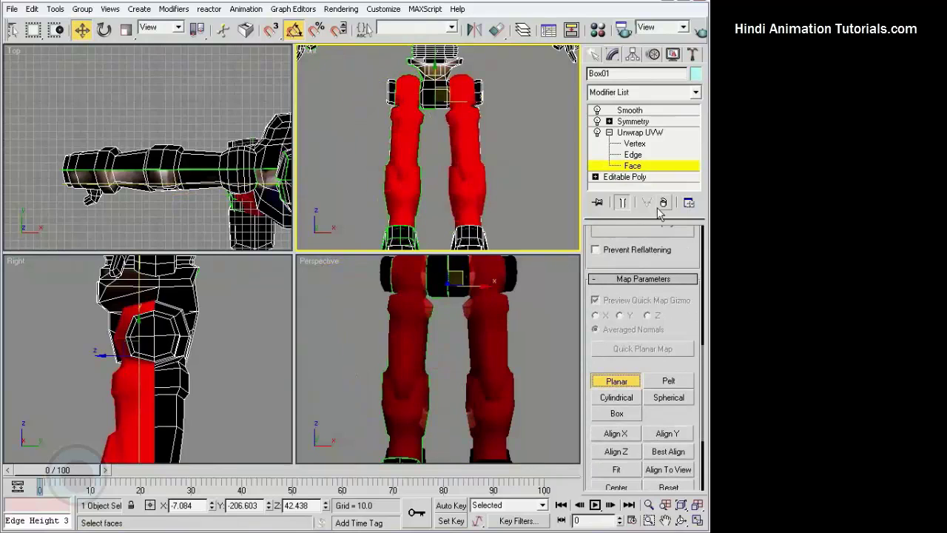
pyautogui.scroll(2, 681, 258)
pyautogui.scroll(4, 670, 396)
pyautogui.click(643, 362)
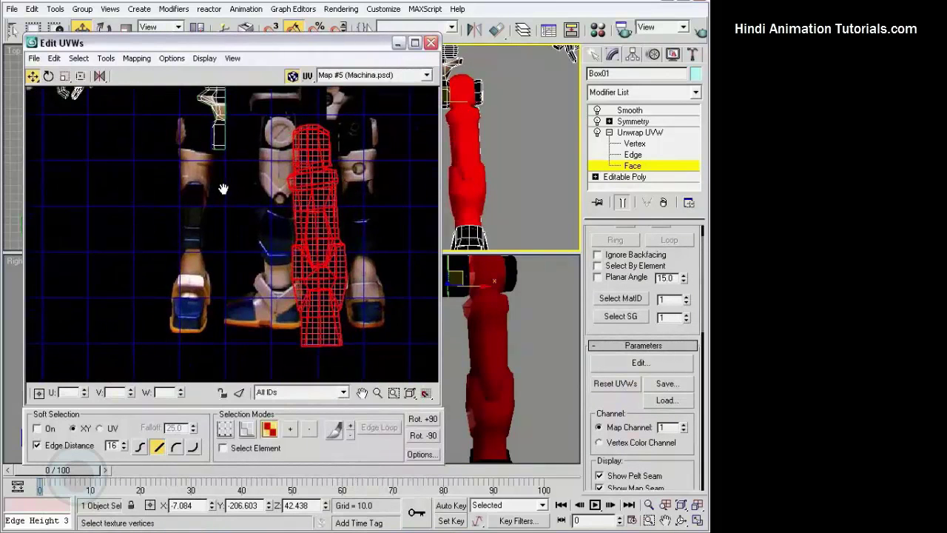
# Mirror the leg's UV mesh horizontally and exit Face sub-object so the texture shows.
pyautogui.moveTo(222, 189); pyautogui.dragTo(241, 208, button='middle')
pyautogui.click(101, 77)
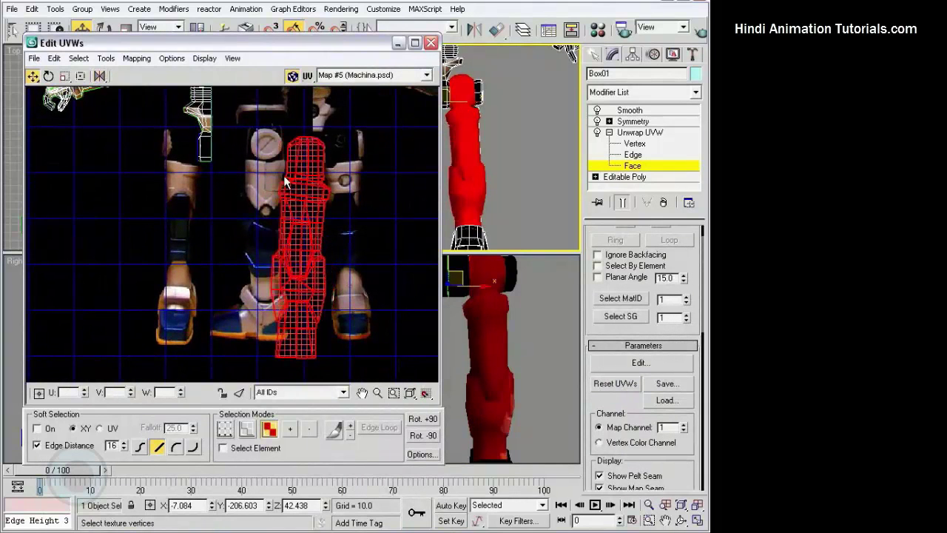
pyautogui.moveTo(630, 404); pyautogui.dragTo(629, 315)
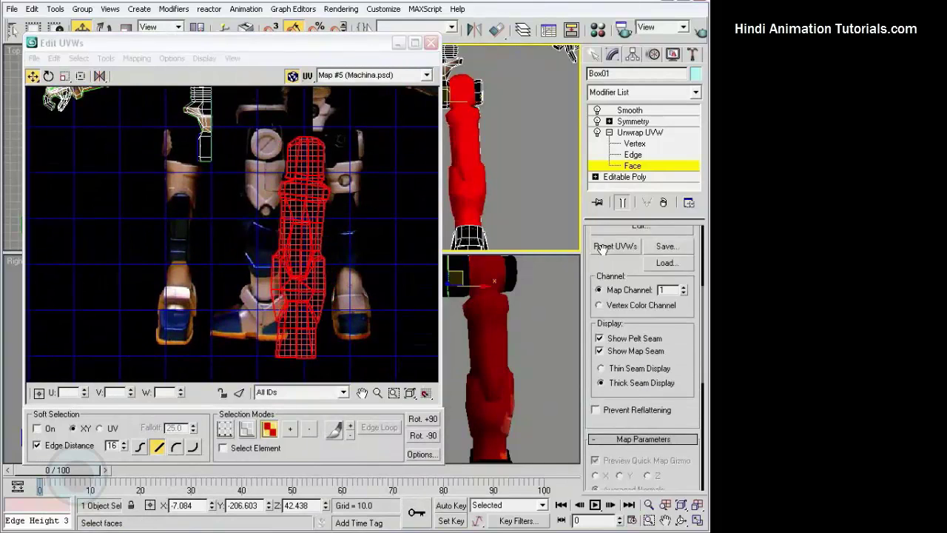
pyautogui.click(633, 166)
pyautogui.scroll(-1, 647, 359)
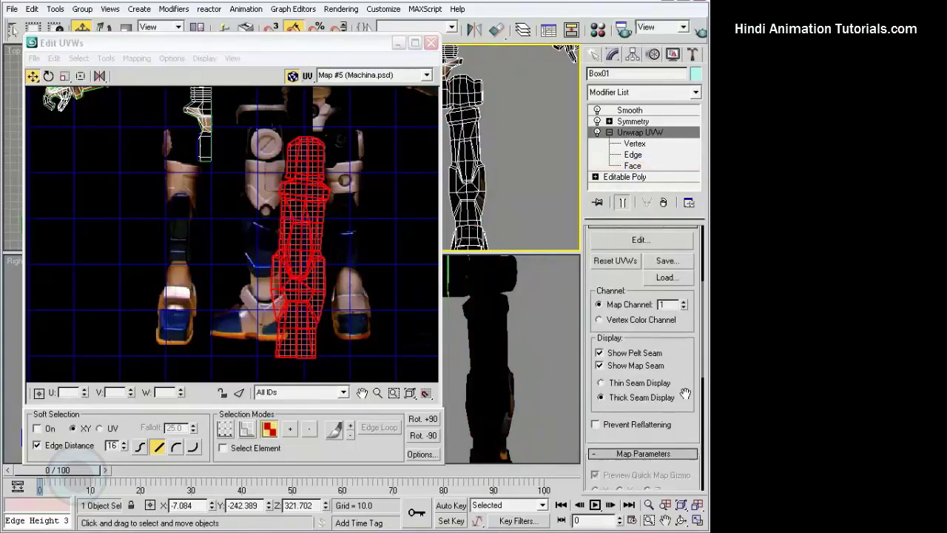
pyautogui.scroll(-2, 648, 359)
pyautogui.scroll(2, 647, 359)
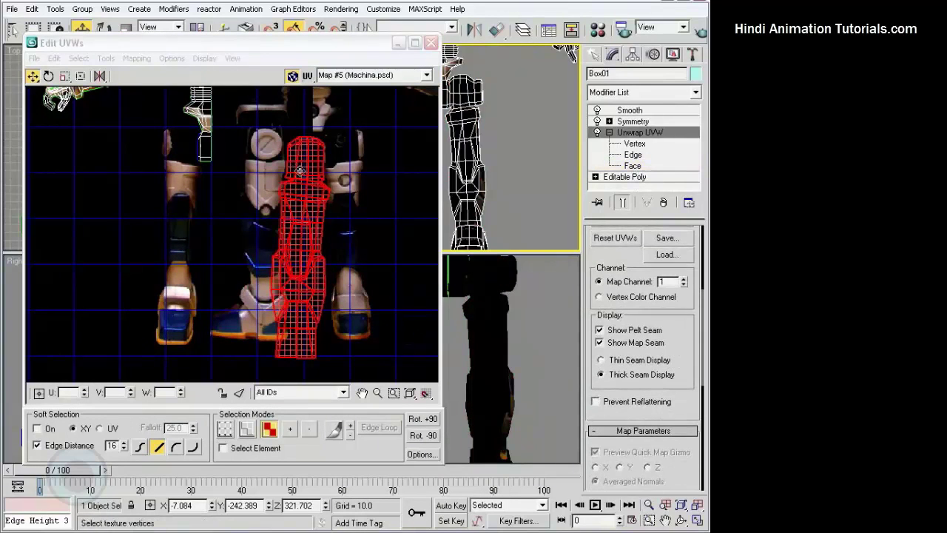
# Move, shrink and stretch the leg UV mesh over Machina.psd's leg area.
pyautogui.moveTo(300, 171); pyautogui.dragTo(183, 157)
pyautogui.scroll(3, 201, 148)
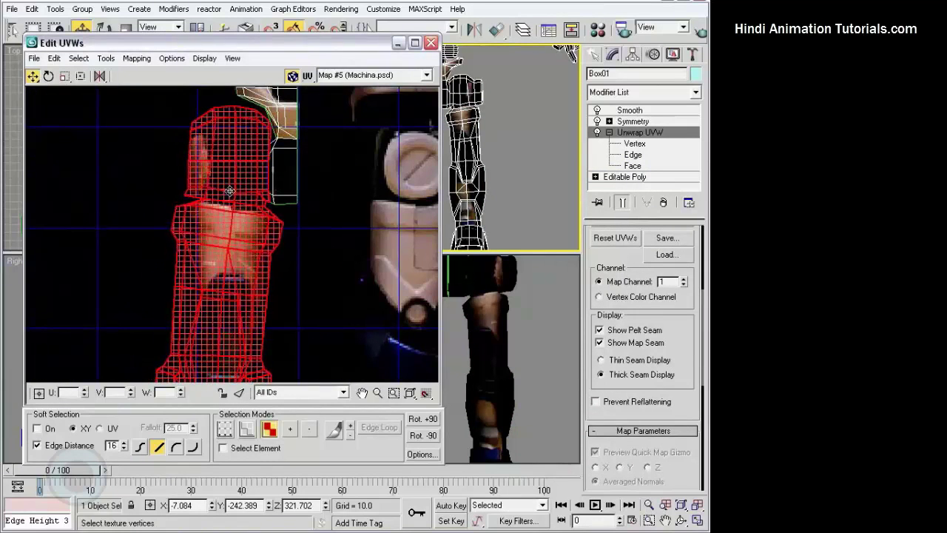
pyautogui.moveTo(150, 102)
pyautogui.mouseDown()
pyautogui.moveTo(205, 157)
pyautogui.moveTo(198, 184)
pyautogui.moveTo(180, 95)
pyautogui.mouseUp()
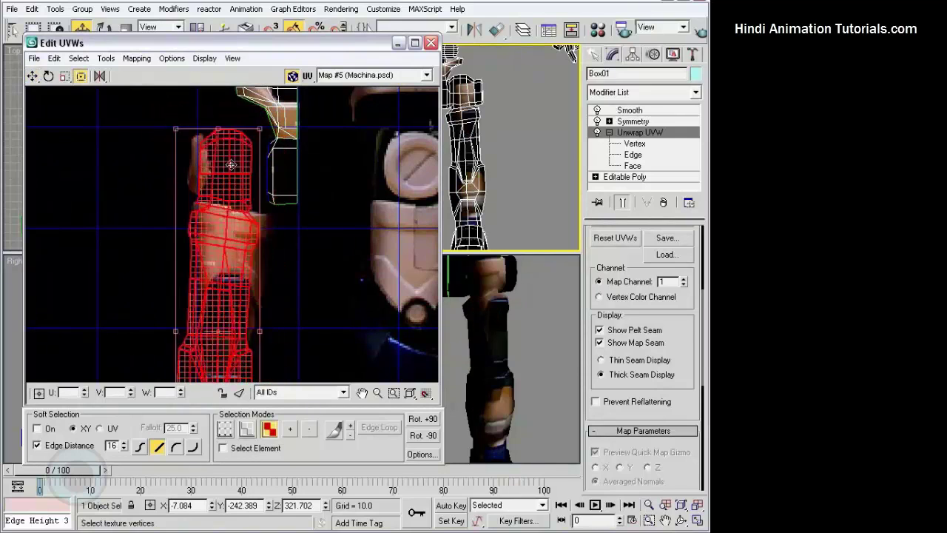
pyautogui.moveTo(279, 223); pyautogui.dragTo(276, 89, button='middle')
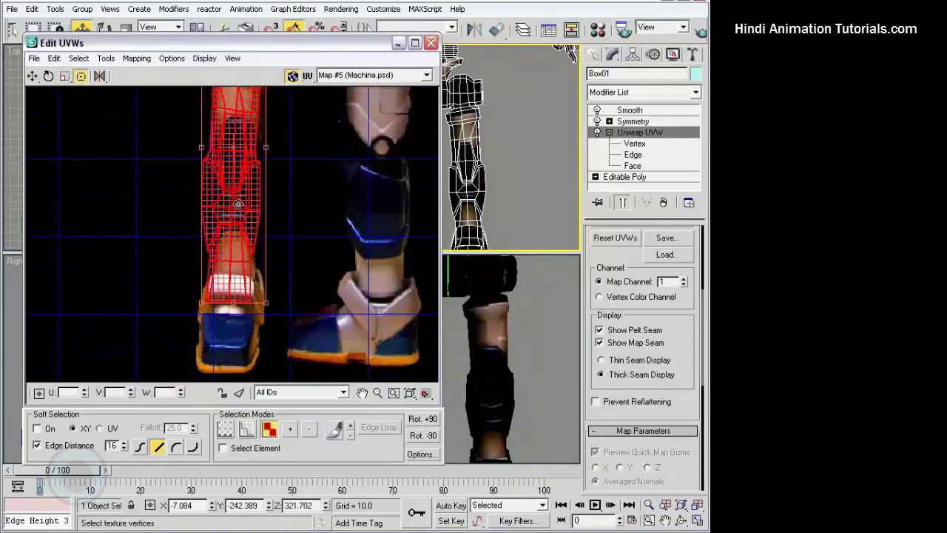
pyautogui.moveTo(244, 179); pyautogui.dragTo(230, 124, button='middle')
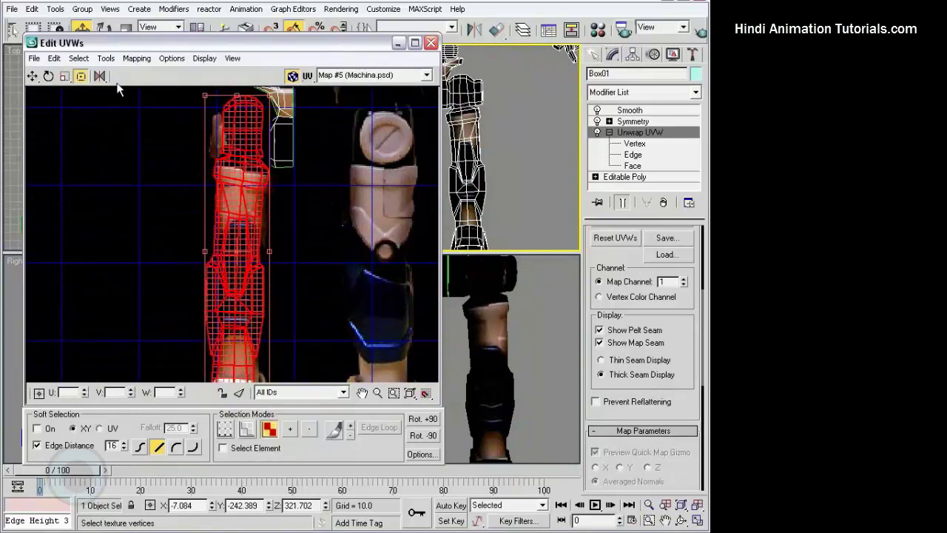
pyautogui.moveTo(203, 97); pyautogui.dragTo(253, 152)
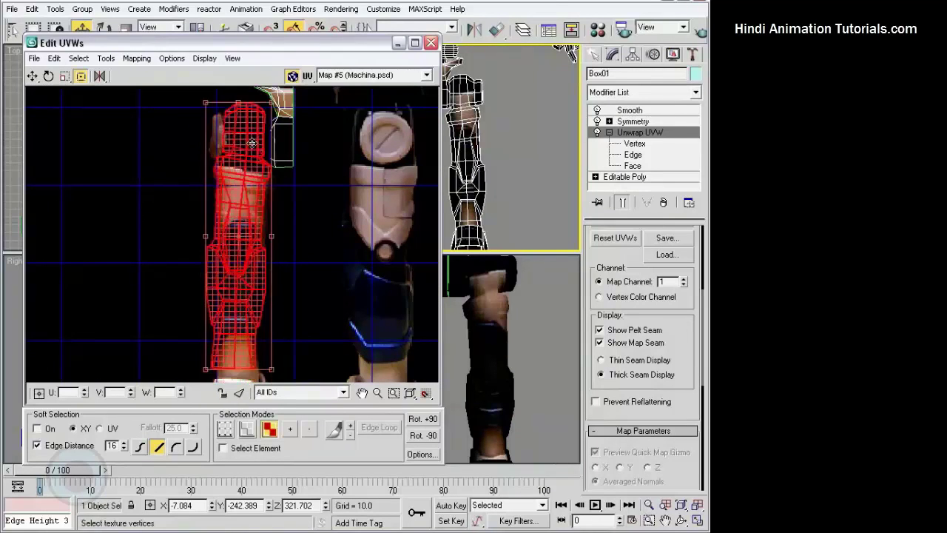
pyautogui.moveTo(251, 289); pyautogui.dragTo(251, 210, button='middle')
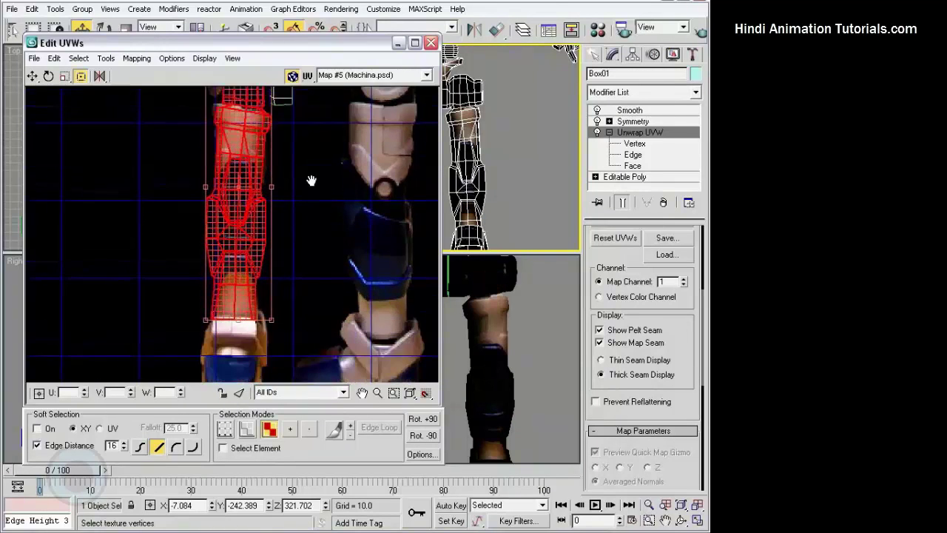
pyautogui.moveTo(251, 209); pyautogui.dragTo(251, 215)
pyautogui.moveTo(274, 181)
pyautogui.mouseDown(button='middle')
pyautogui.moveTo(272, 251)
pyautogui.moveTo(279, 211)
pyautogui.mouseUp(button='middle')
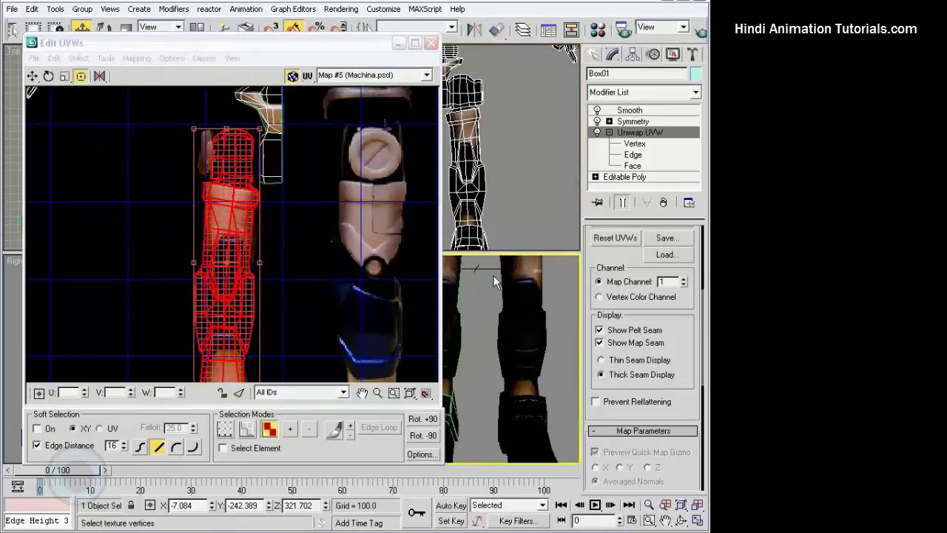
pyautogui.moveTo(518, 348)
pyautogui.mouseDown(button='middle')
pyautogui.moveTo(545, 317)
pyautogui.moveTo(597, 342)
pyautogui.moveTo(458, 329)
pyautogui.mouseUp(button='middle')
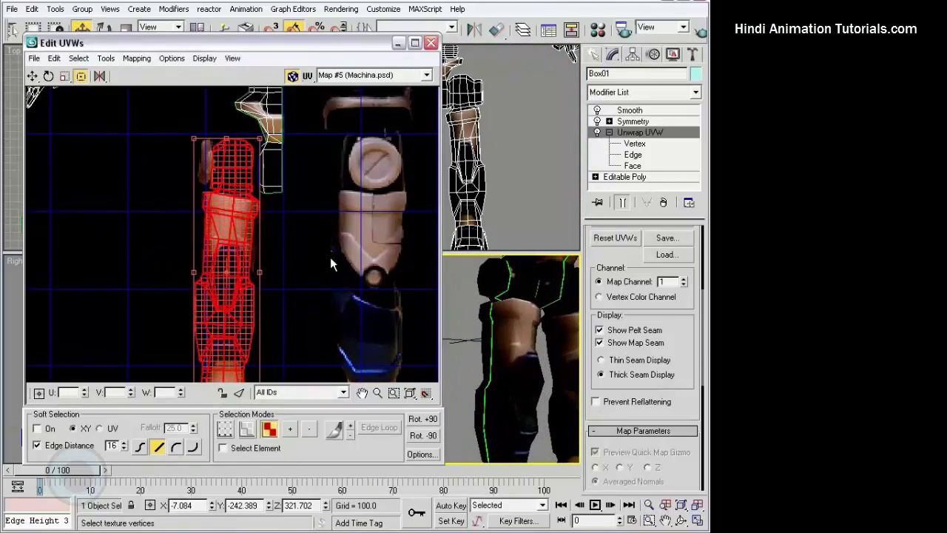
pyautogui.moveTo(330, 257); pyautogui.dragTo(299, 220, button='middle')
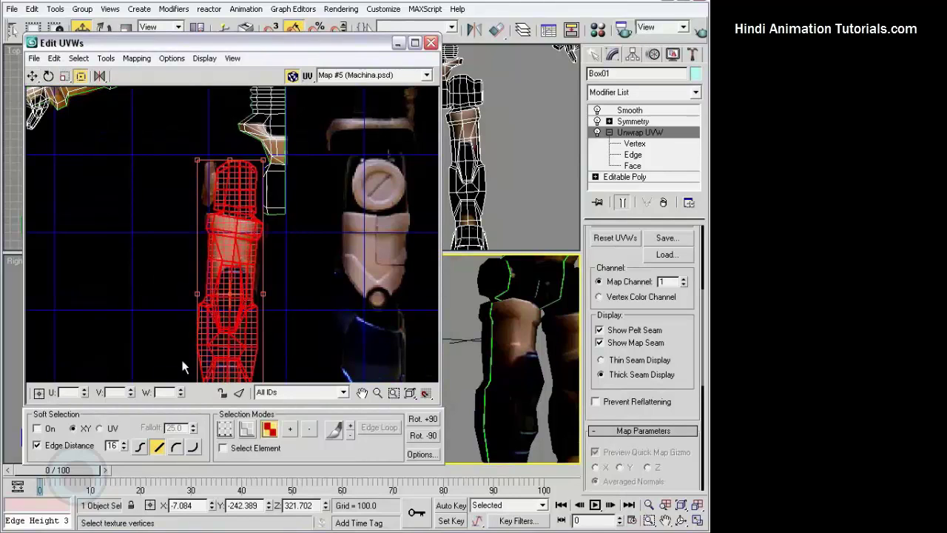
# Switch to Vertex sub-object and select and adjust rows of leg UV vertices.
pyautogui.click(225, 428)
pyautogui.moveTo(313, 169); pyautogui.dragTo(294, 270, button='middle')
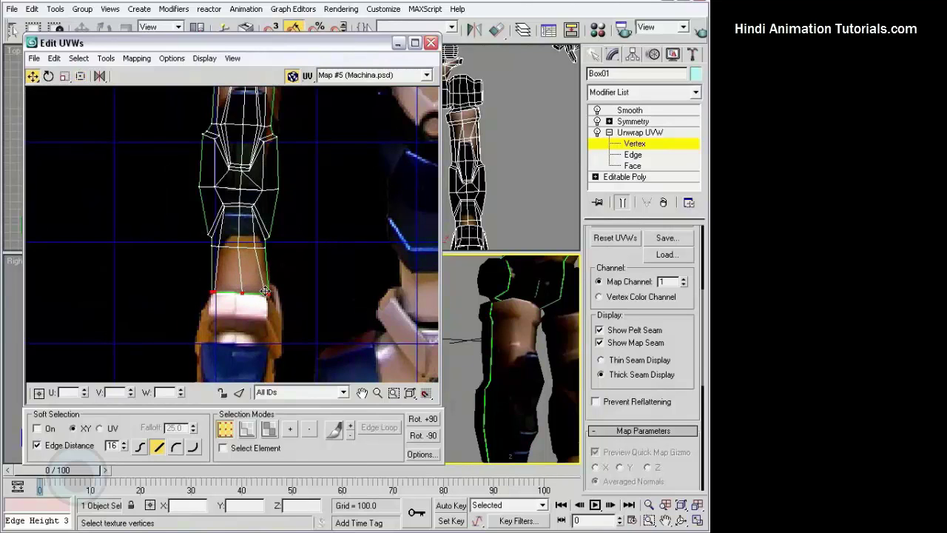
pyautogui.moveTo(193, 202); pyautogui.dragTo(193, 203)
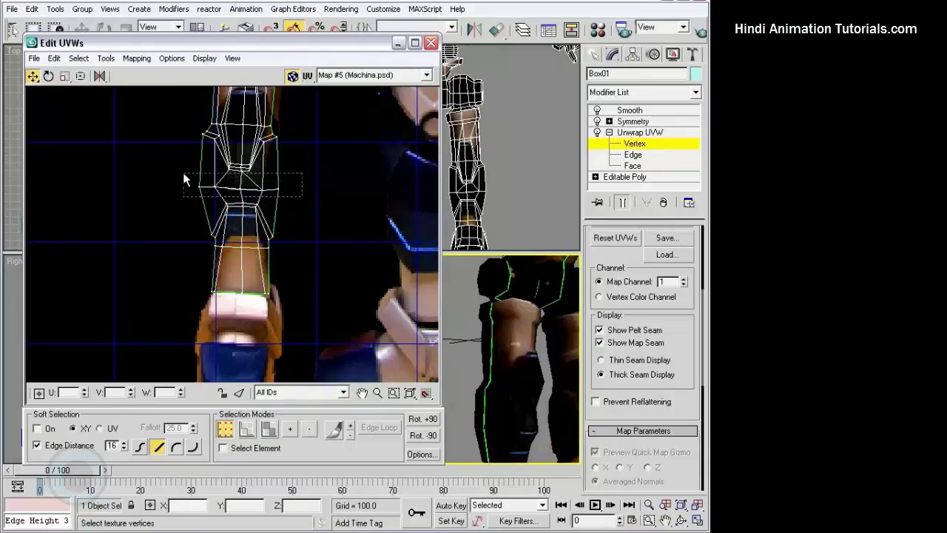
pyautogui.moveTo(186, 180); pyautogui.dragTo(282, 196)
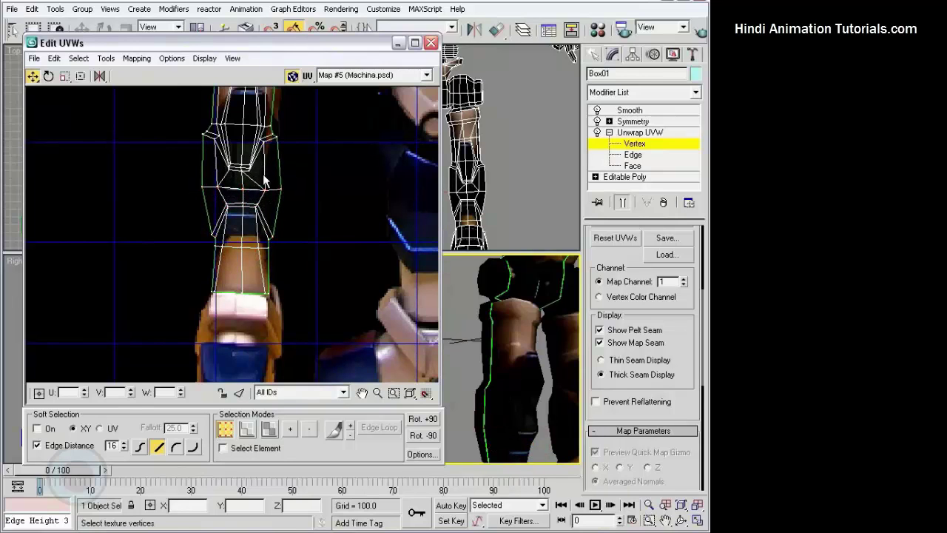
pyautogui.scroll(-3, 513, 364)
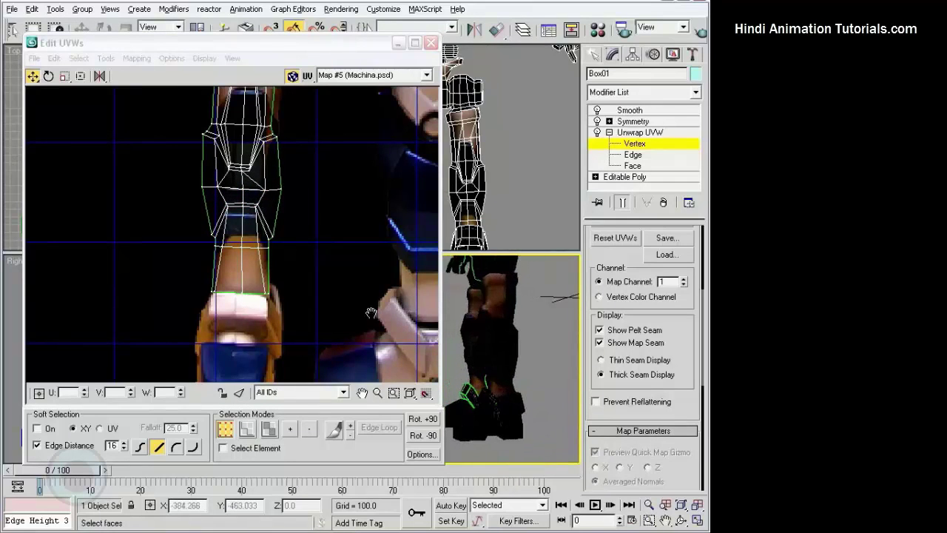
pyautogui.moveTo(526, 307)
pyautogui.mouseDown(button='middle')
pyautogui.moveTo(475, 309)
pyautogui.moveTo(515, 315)
pyautogui.mouseUp(button='middle')
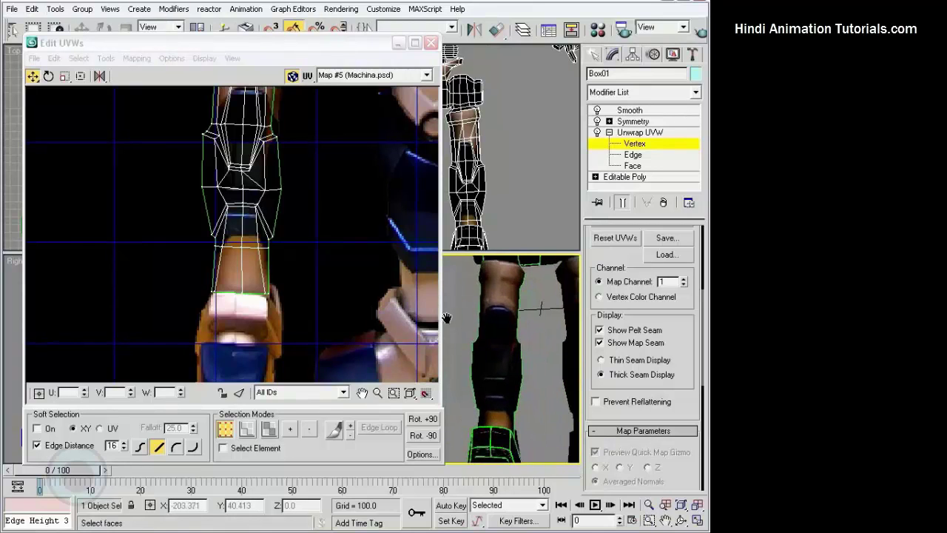
# Close the UV editor, deselect Box01, and orbit out to see the whole textured robot.
pyautogui.click(431, 43)
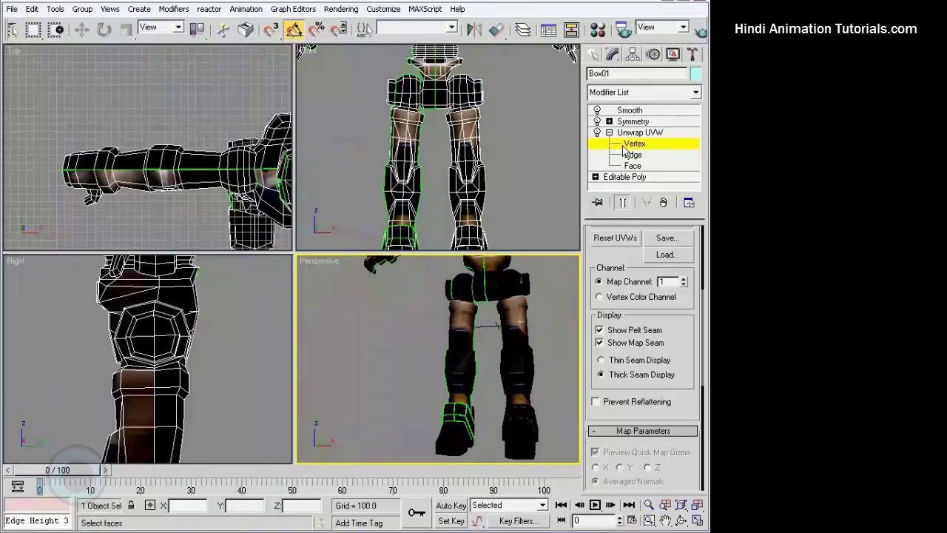
pyautogui.click(543, 306)
pyautogui.keyDown('alt'); pyautogui.moveTo(544, 305); pyautogui.dragTo(497, 311, button='middle'); pyautogui.keyUp('alt')
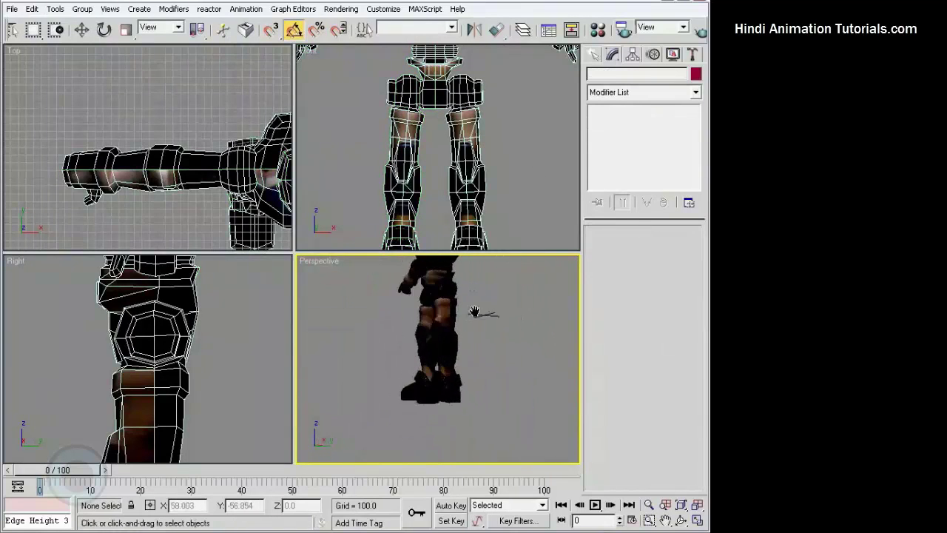
pyautogui.scroll(3, 485, 368)
pyautogui.scroll(-2, 485, 368)
pyautogui.scroll(-2, 489, 362)
pyautogui.scroll(-3, 503, 348)
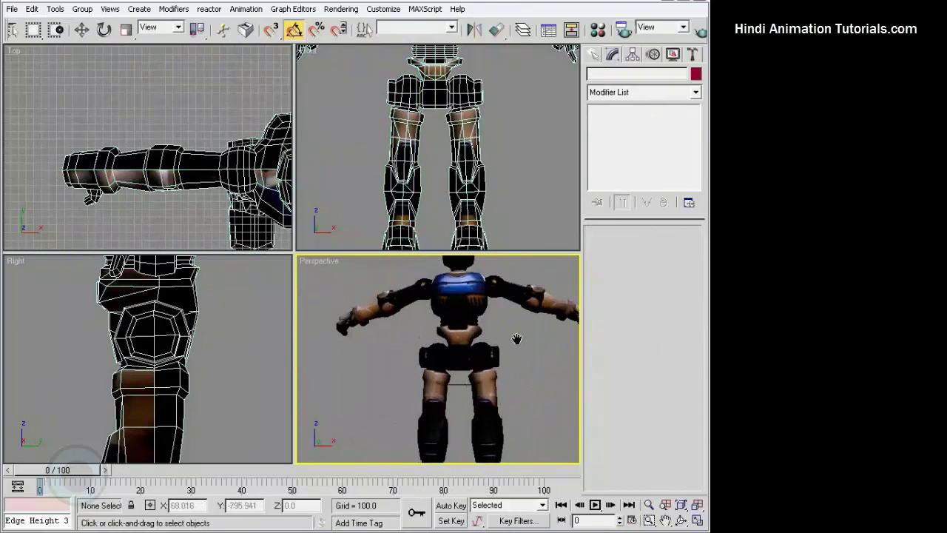
pyautogui.moveTo(504, 344)
pyautogui.mouseDown(button='middle')
pyautogui.moveTo(531, 353)
pyautogui.moveTo(475, 356)
pyautogui.mouseUp(button='middle')
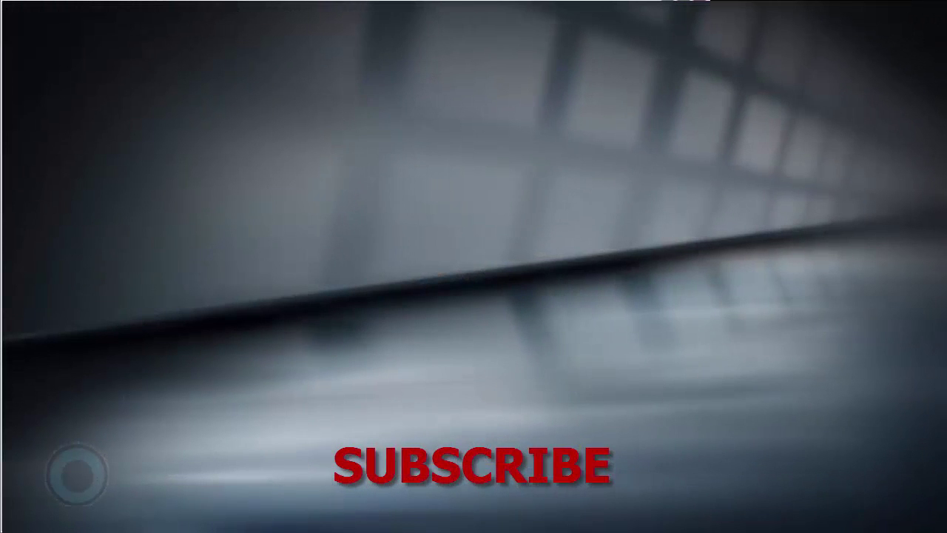